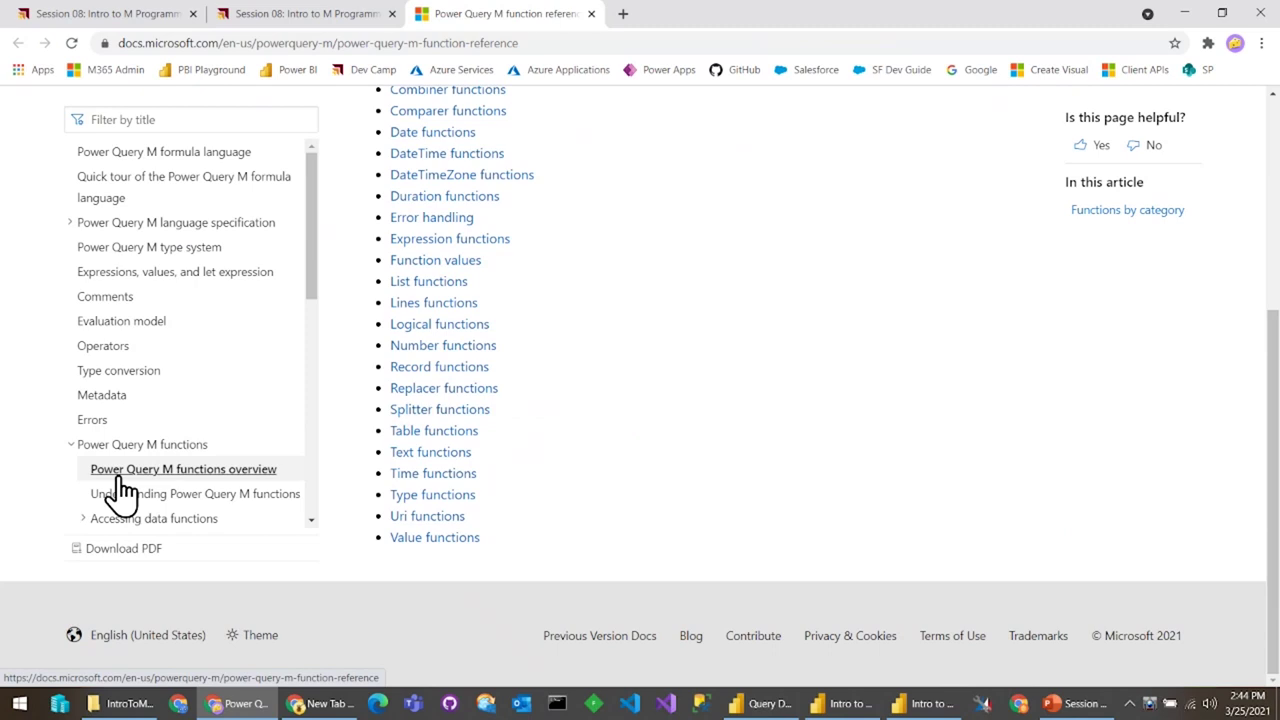
Step: Open the Date.AddDays reference article under the Date functions category in Microsoft Docs
scroll(130, 500, "down", 4)
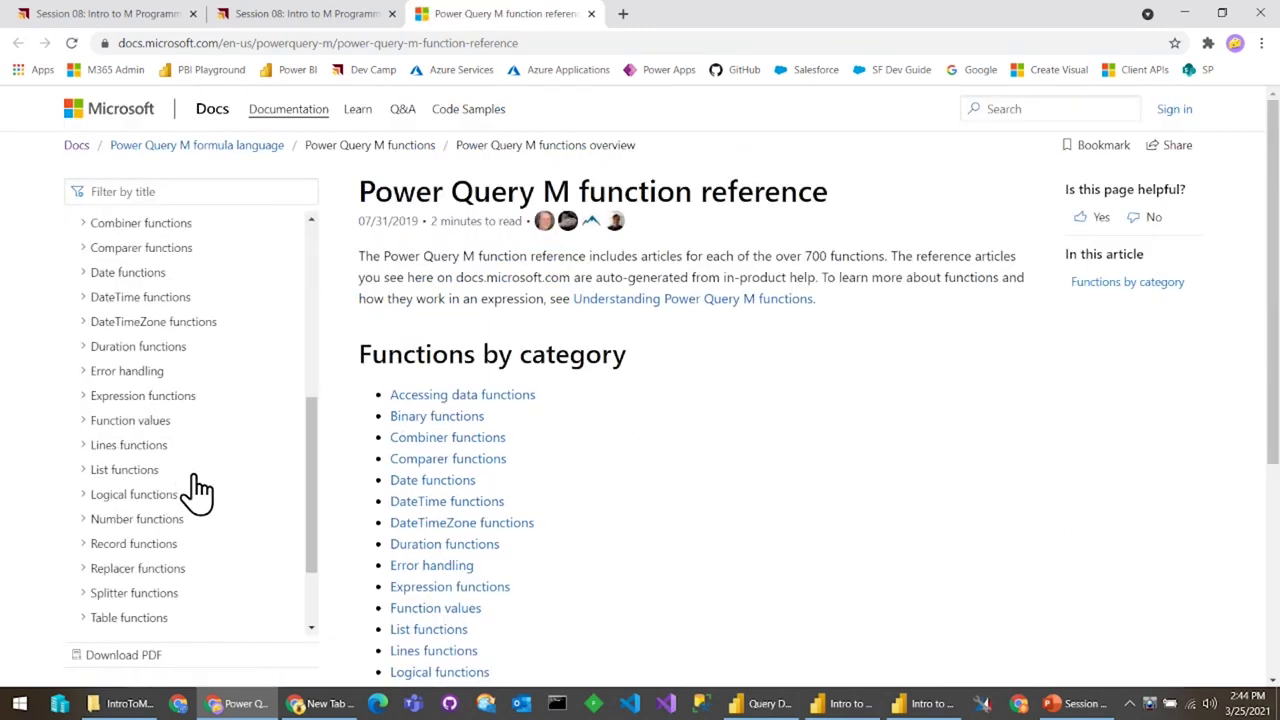
scroll(200, 505, "down", 2)
scroll(210, 522, "down", 2)
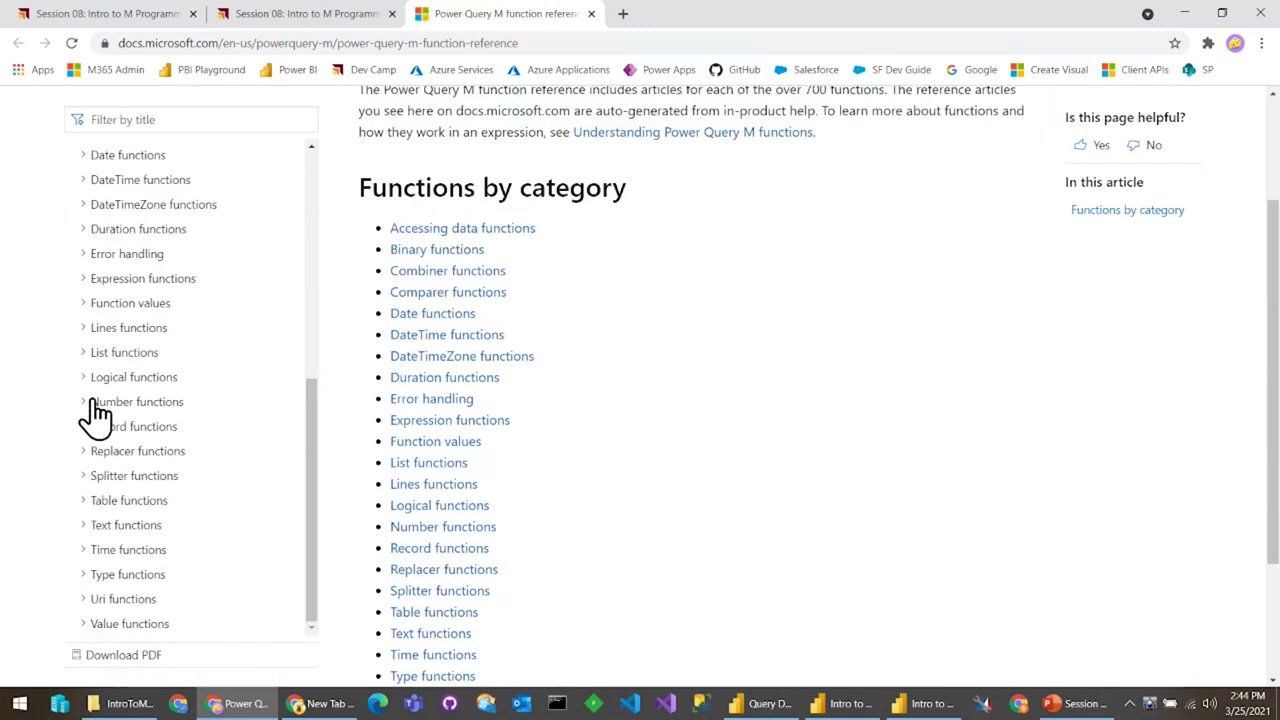
scroll(103, 213, "up", 1)
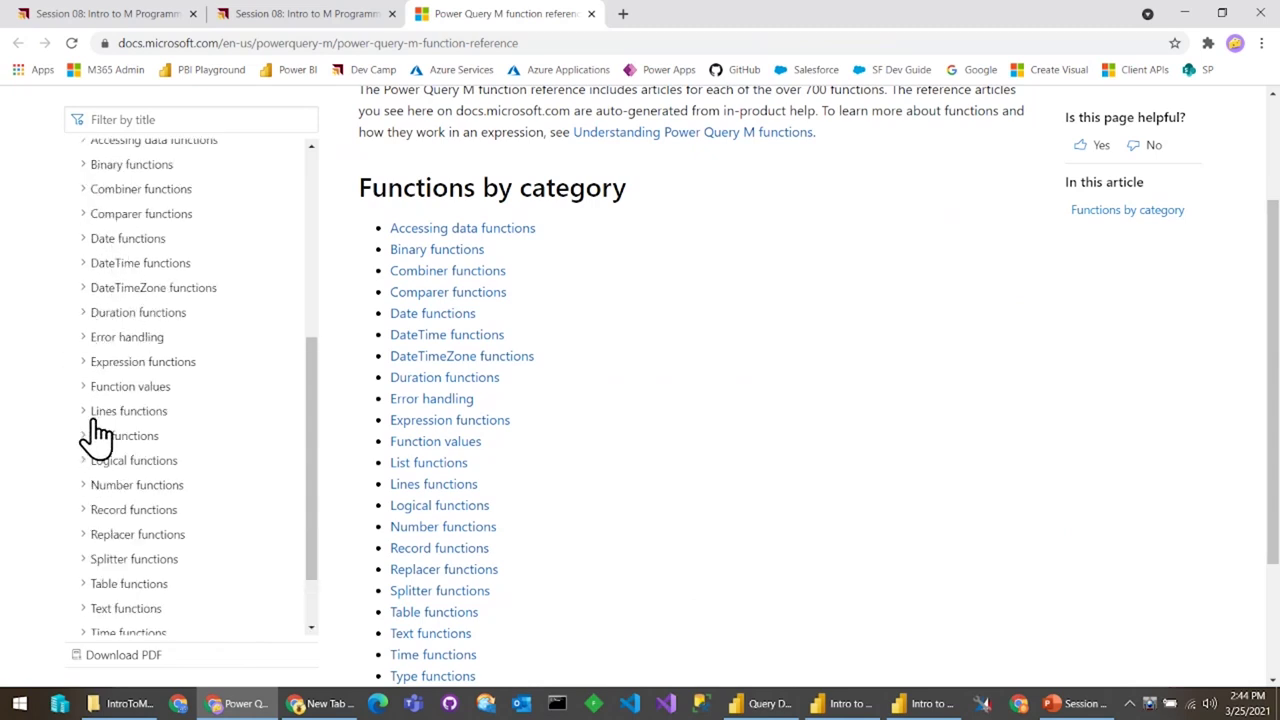
scroll(78, 472, "down", 1)
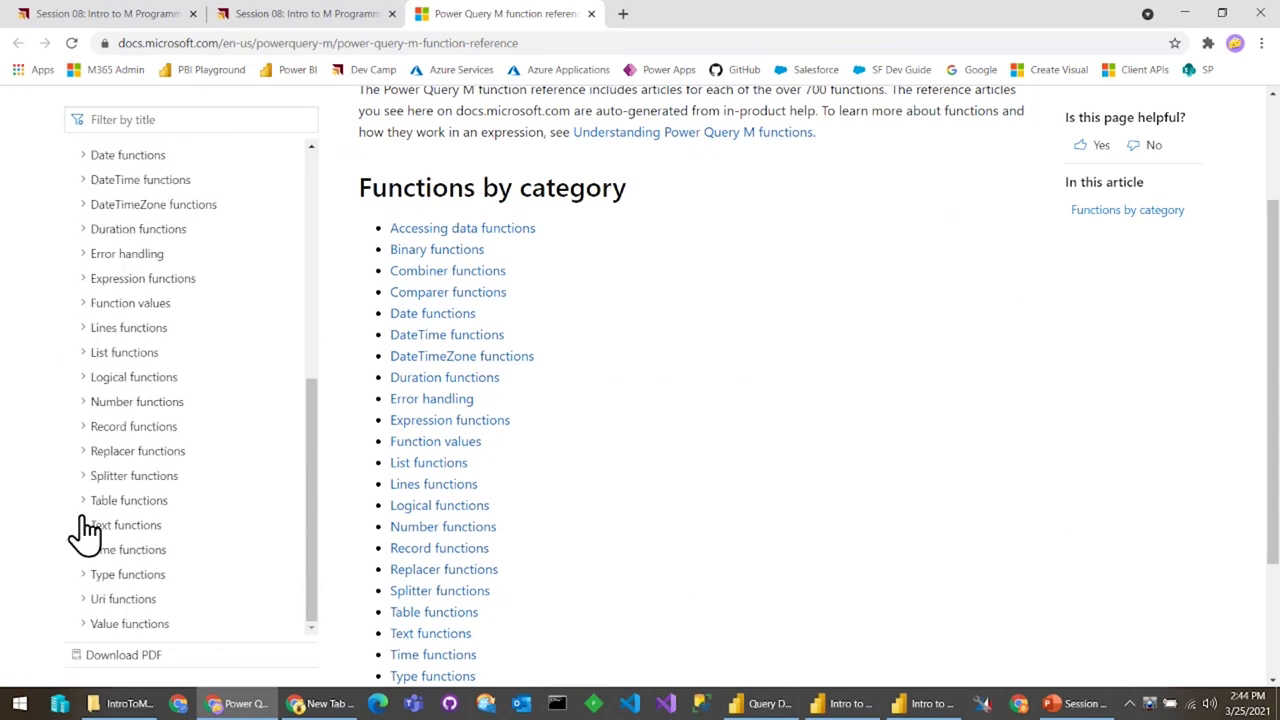
scroll(108, 516, "up", 2)
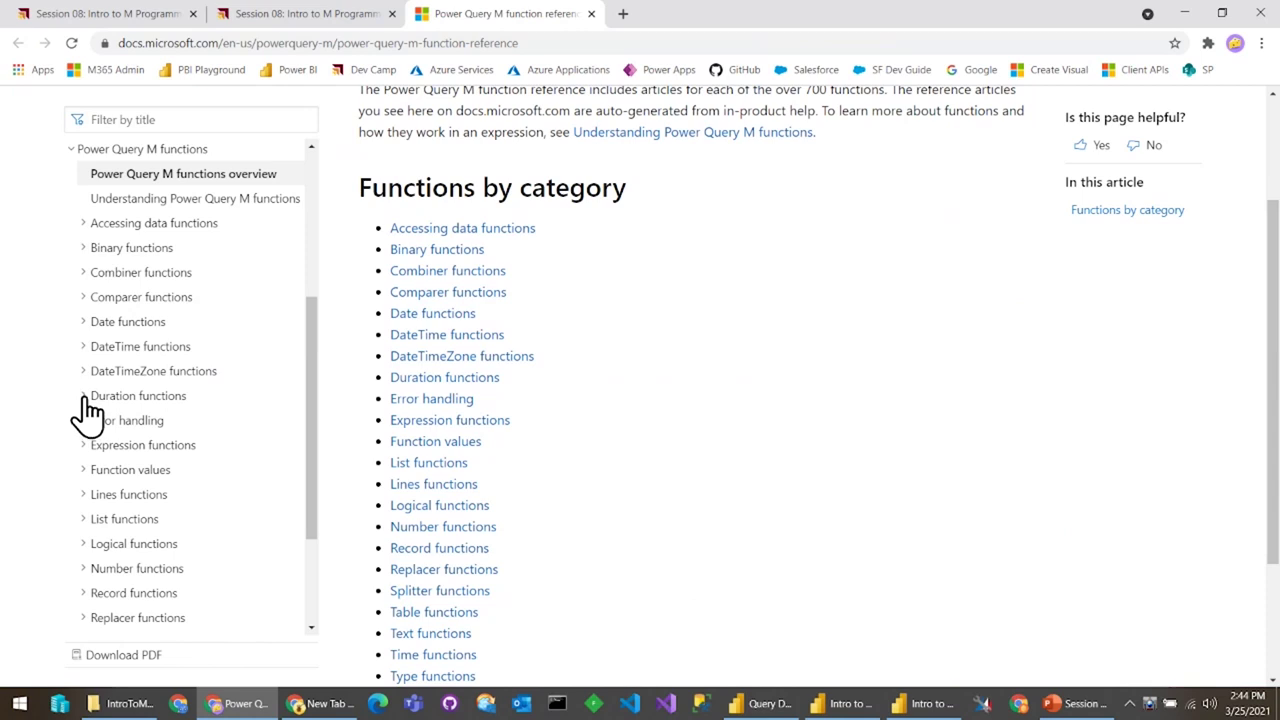
left_click(84, 323)
left_click(136, 404)
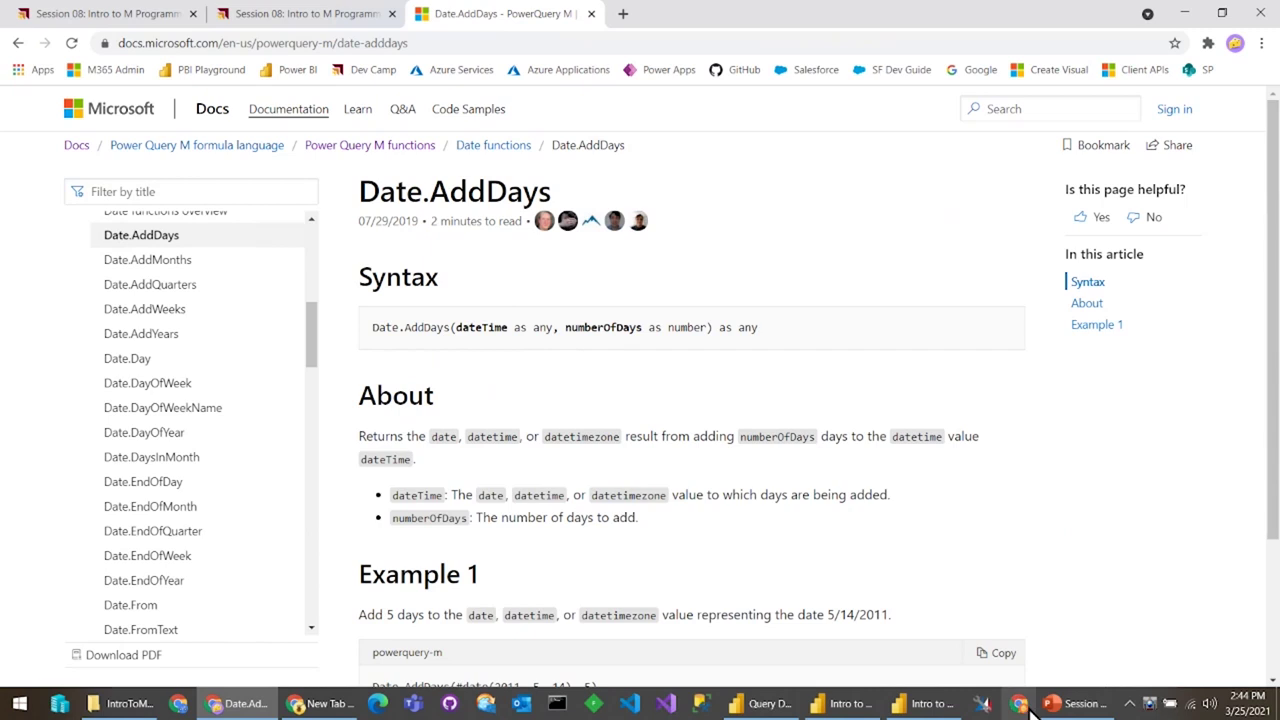
key("alt+Tab")
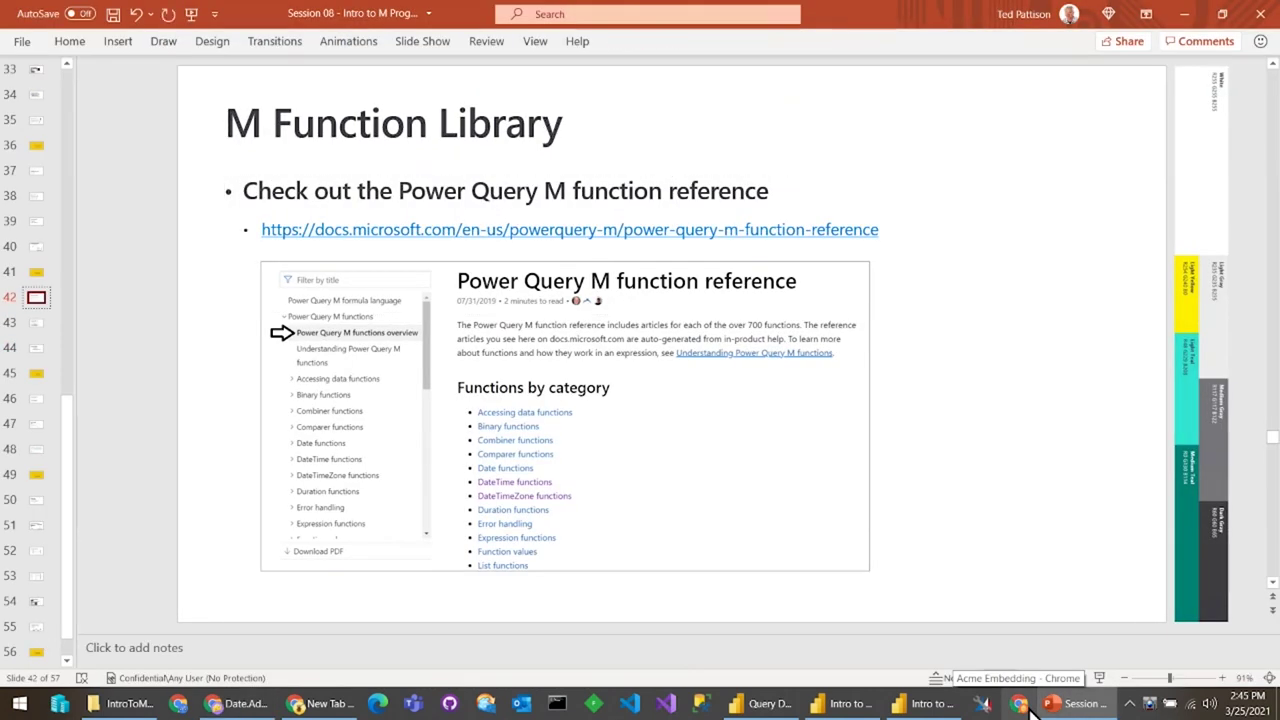
Step: Present the slides from the current one and advance to the 'Accessing Data using OData.Feed' slide
key("shift+F5")
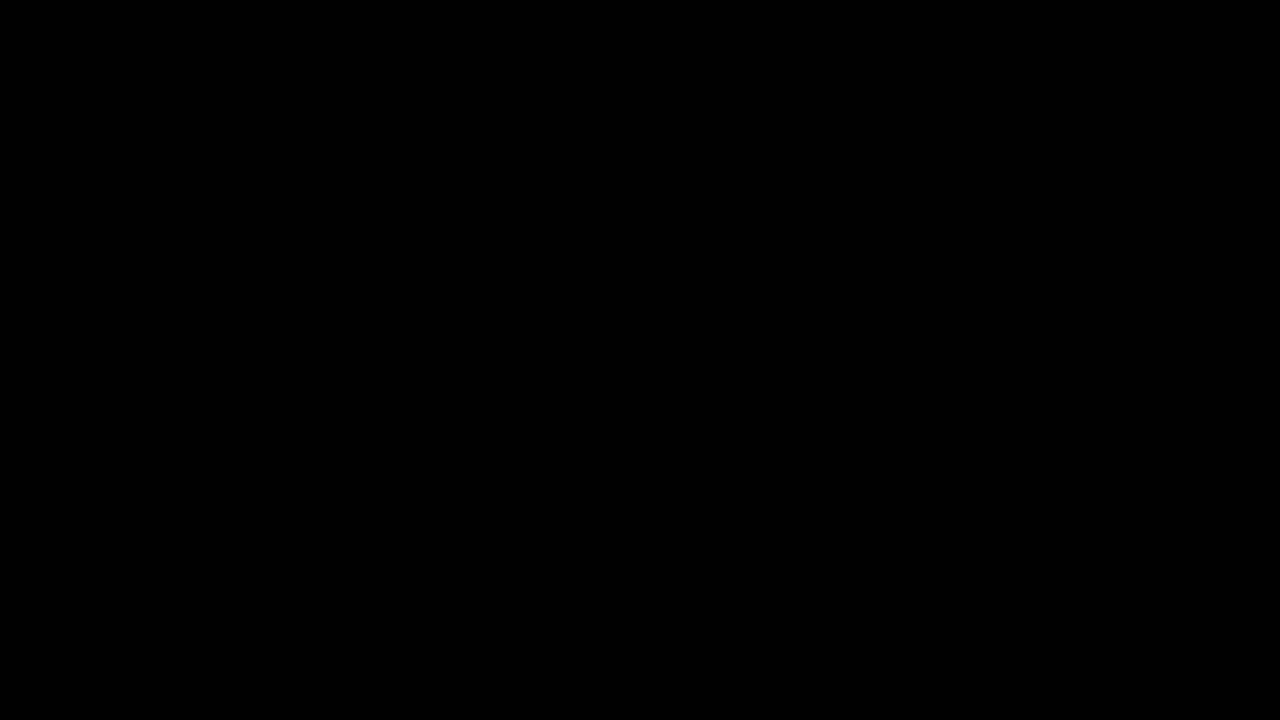
key("Right")
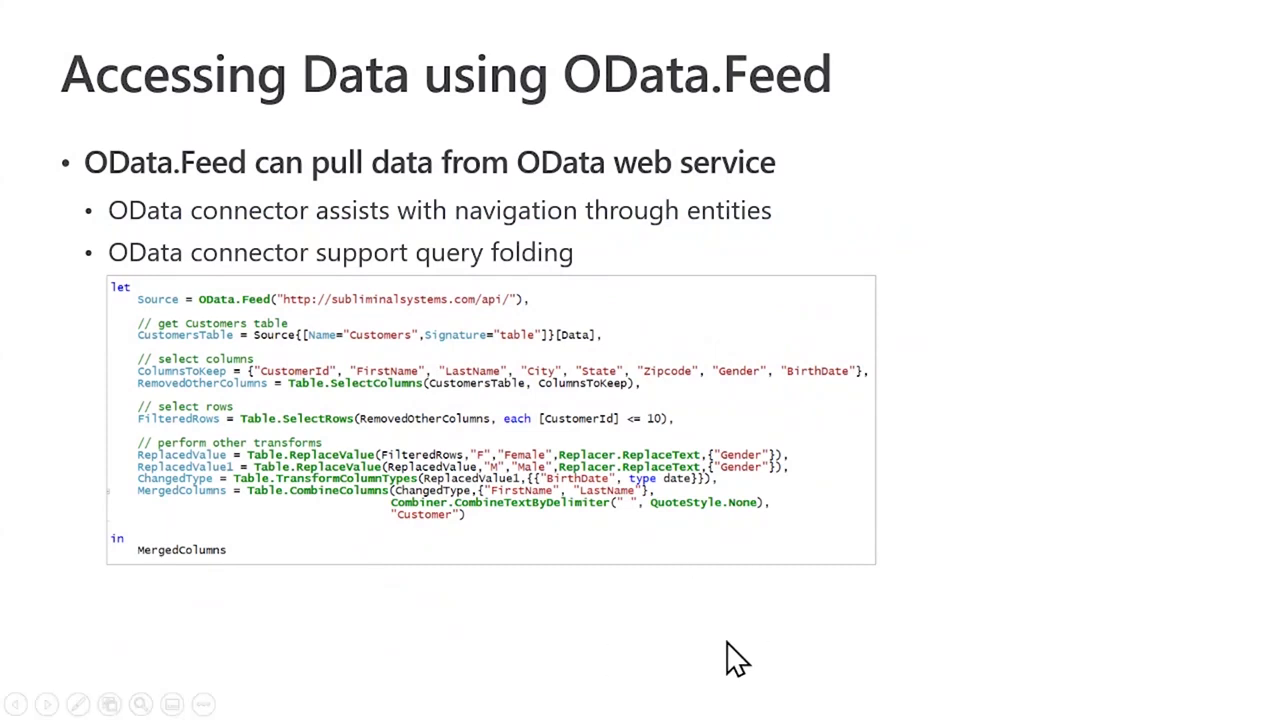
key("alt+Tab")
key("alt+Tab")
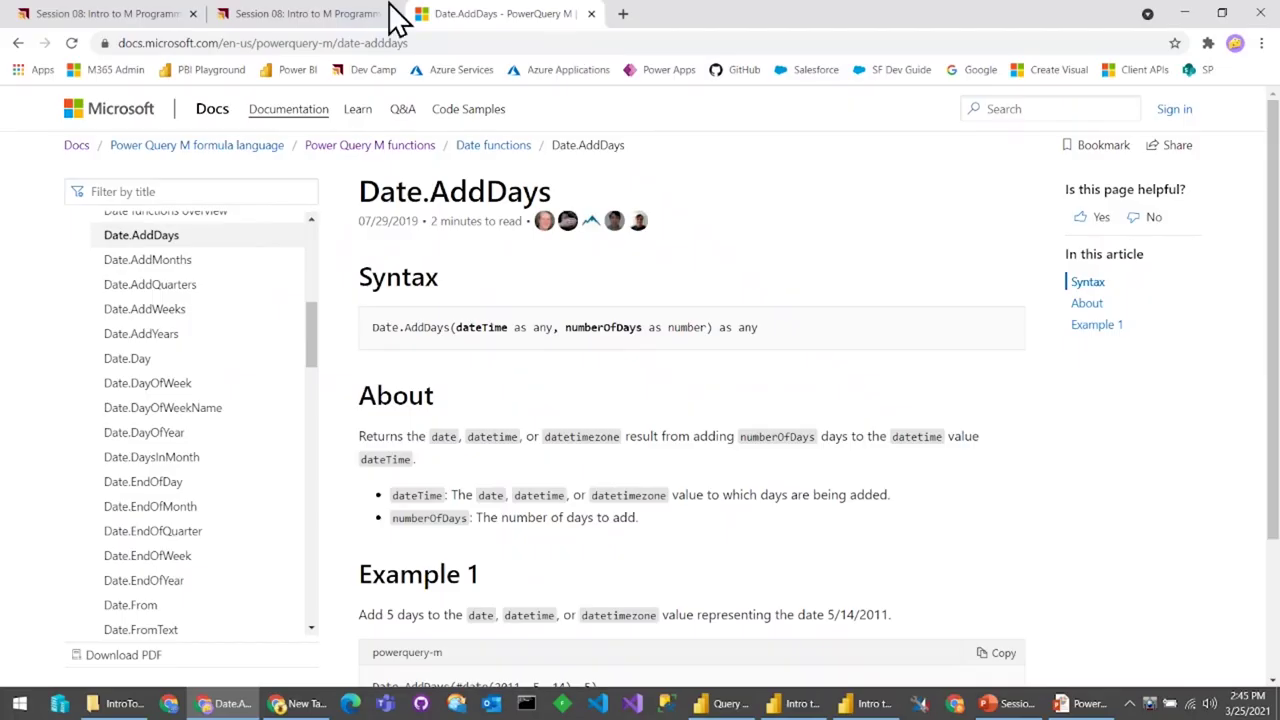
left_click(621, 14)
left_click(531, 44)
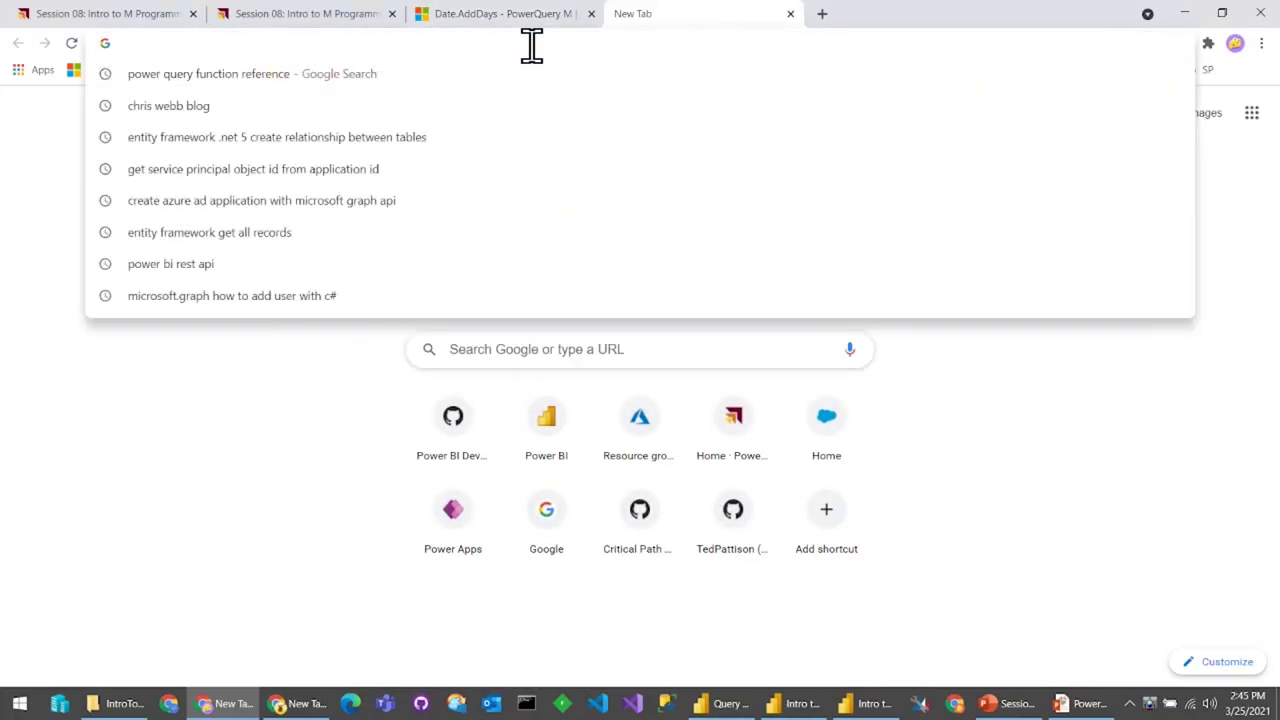
type("ht")
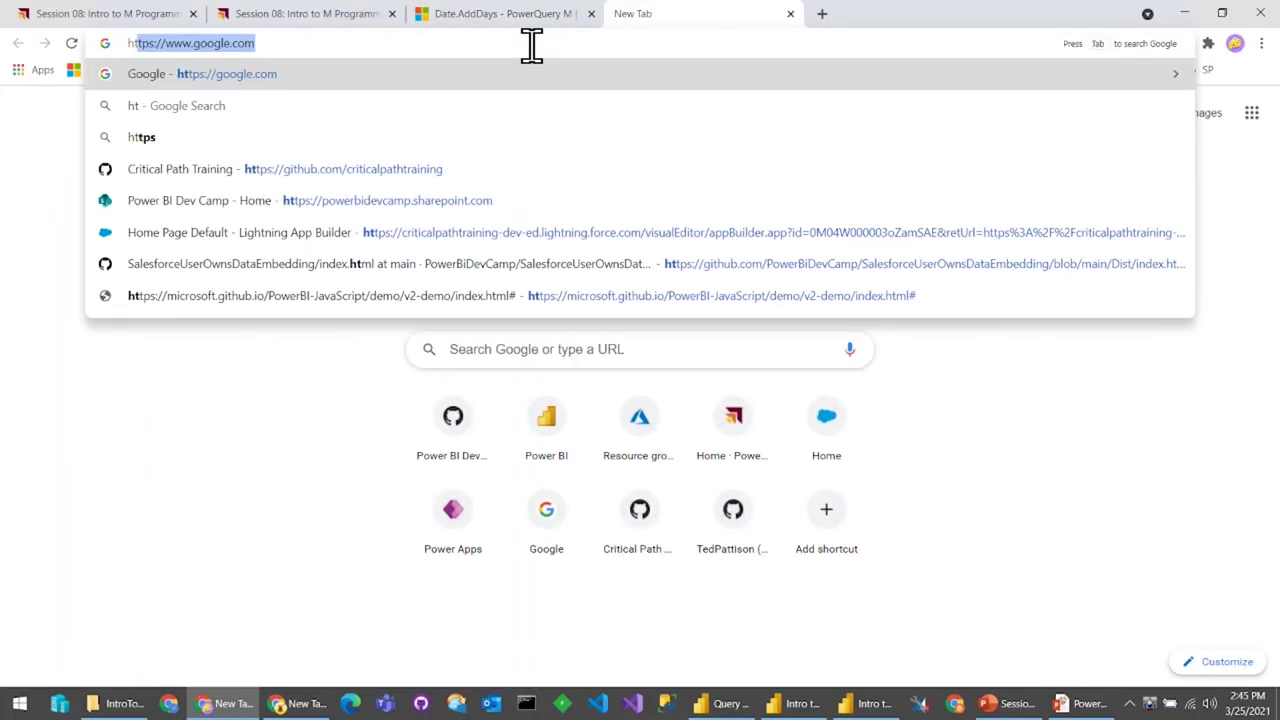
type("tp://sub")
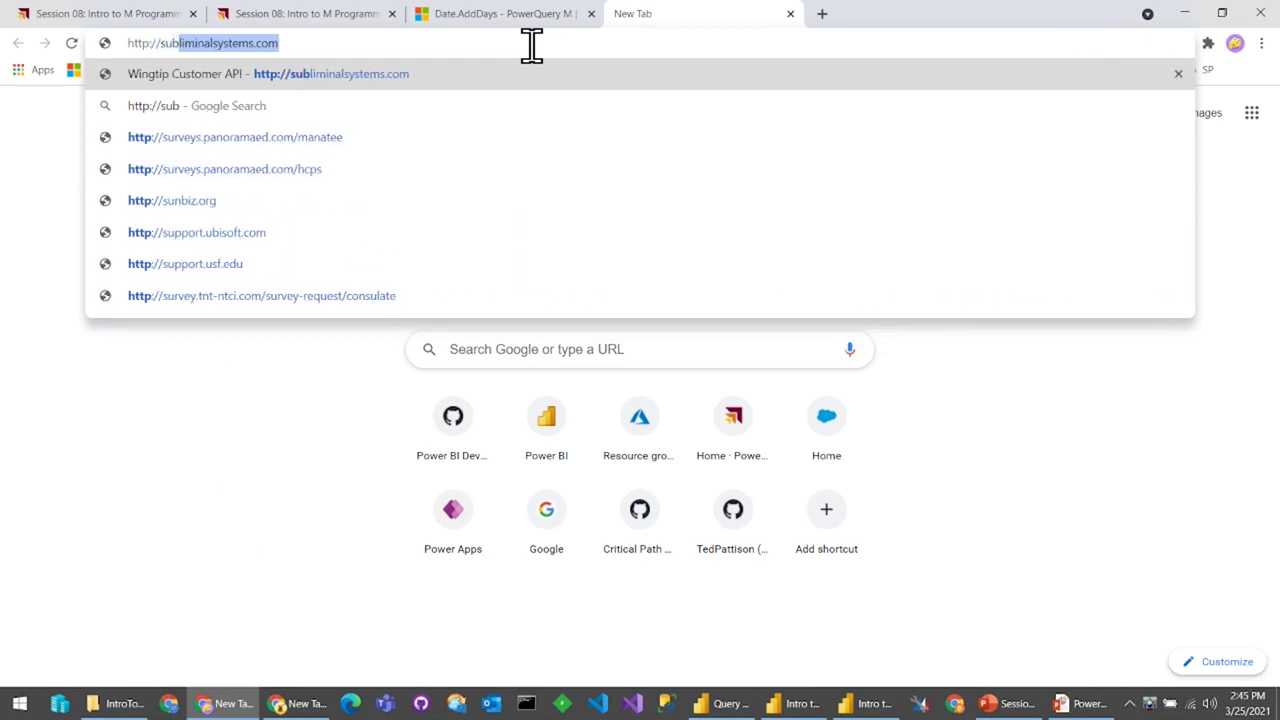
type("liminalsystems")
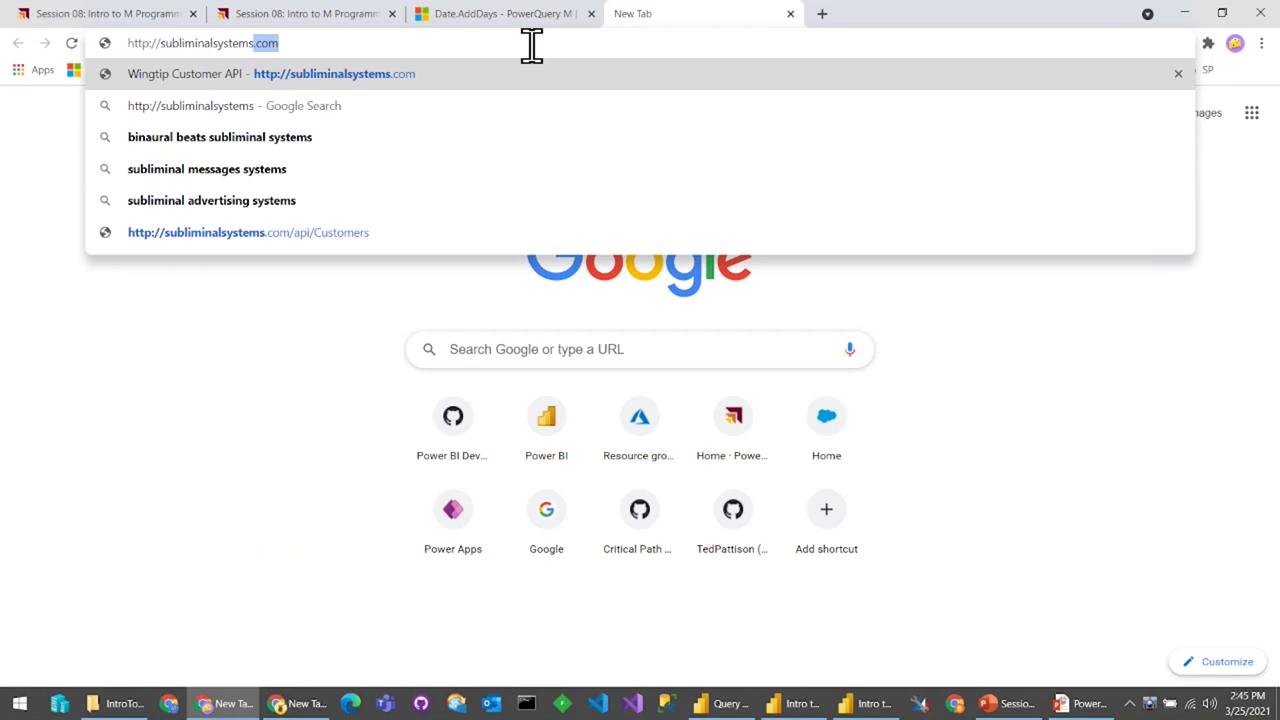
key("Right")
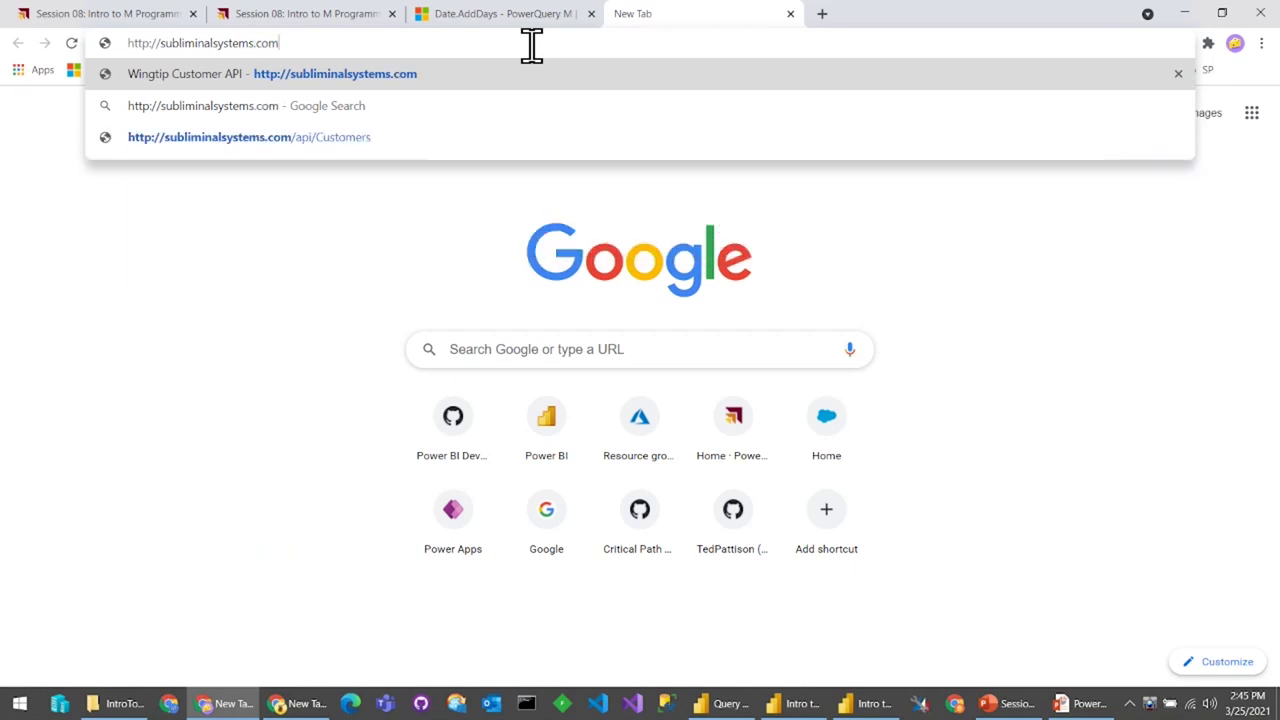
key("Down")
key("Down")
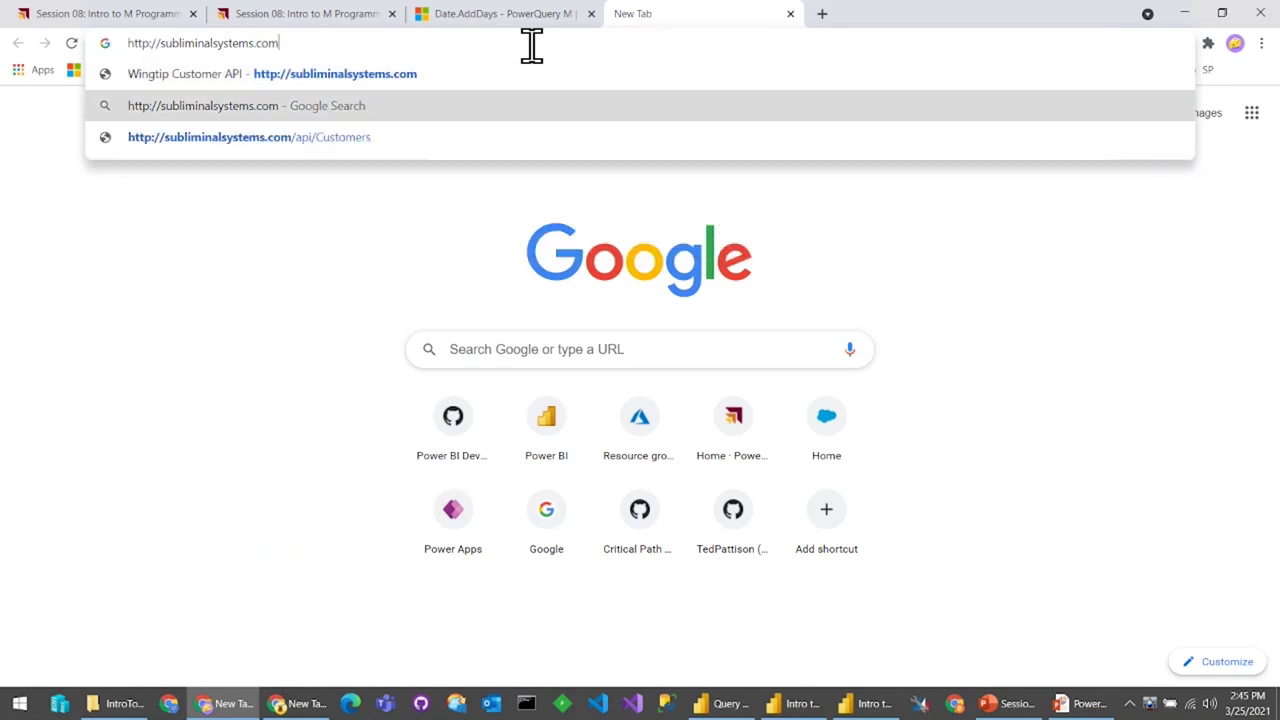
key("Return")
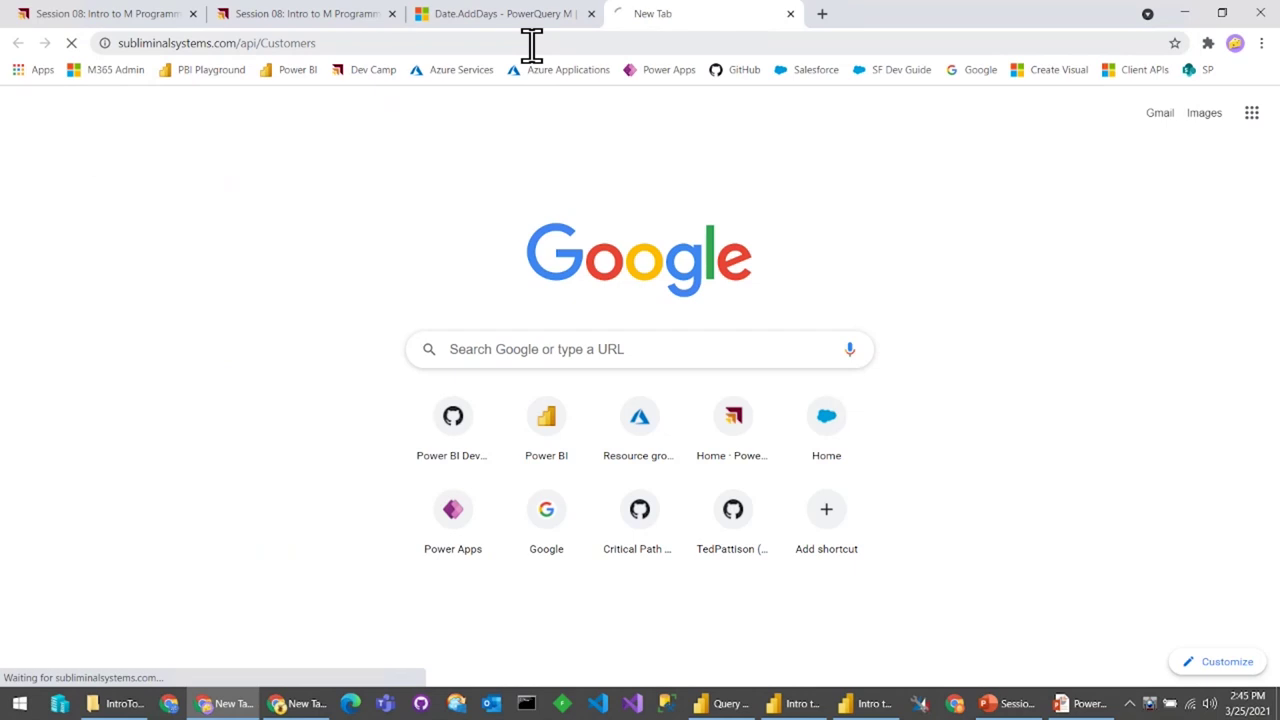
left_click(467, 42)
key("ctrl+c")
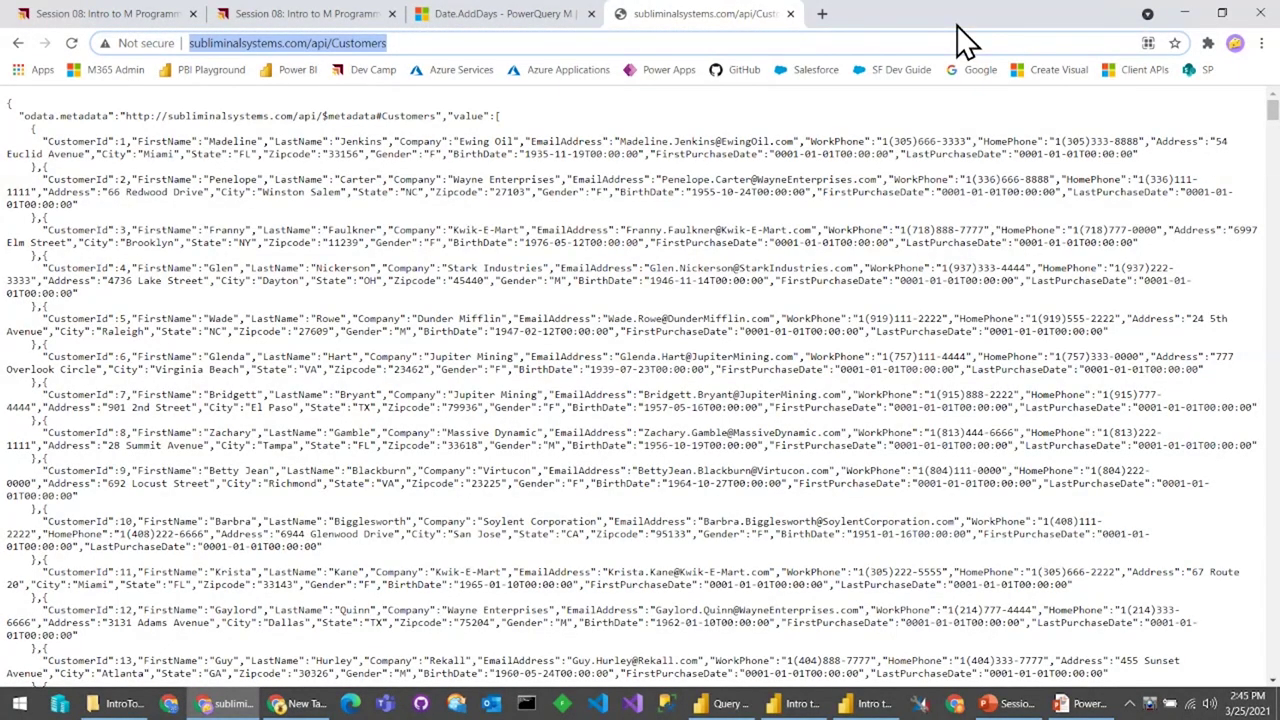
Step: Preview the pasted Customers URL as an OData feed source, then cancel without loading
left_click(825, 703)
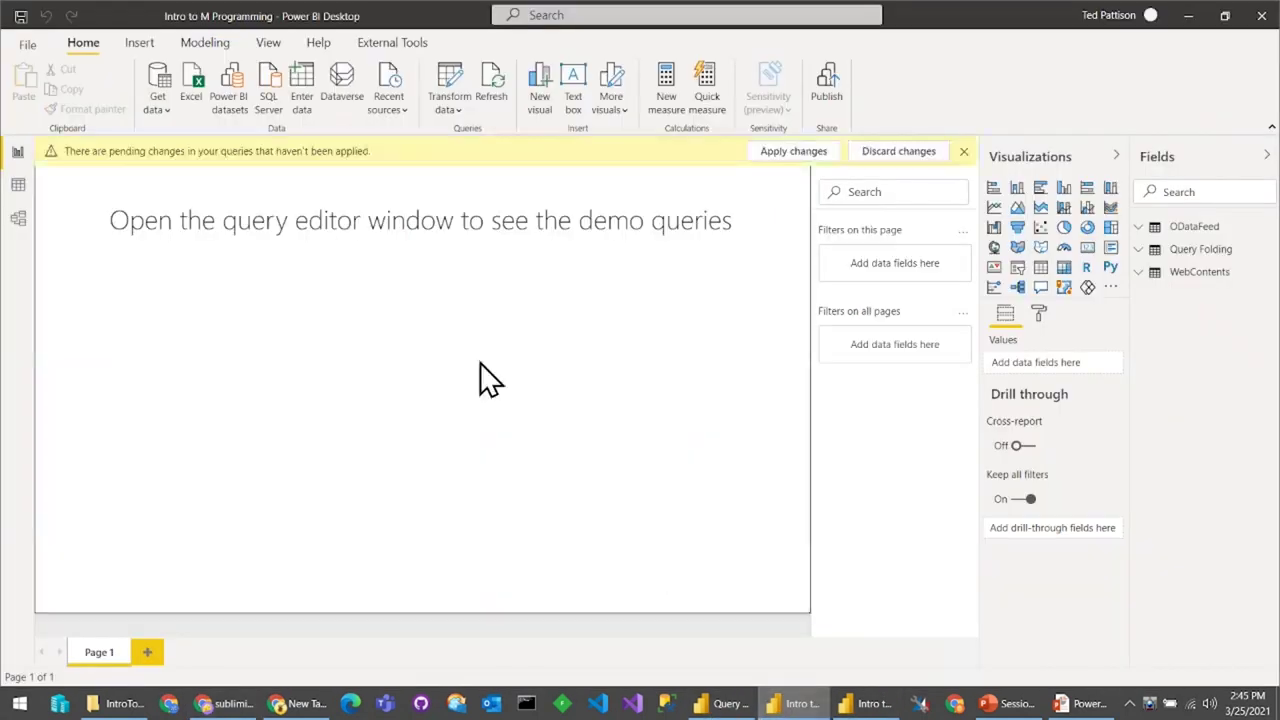
left_click(160, 112)
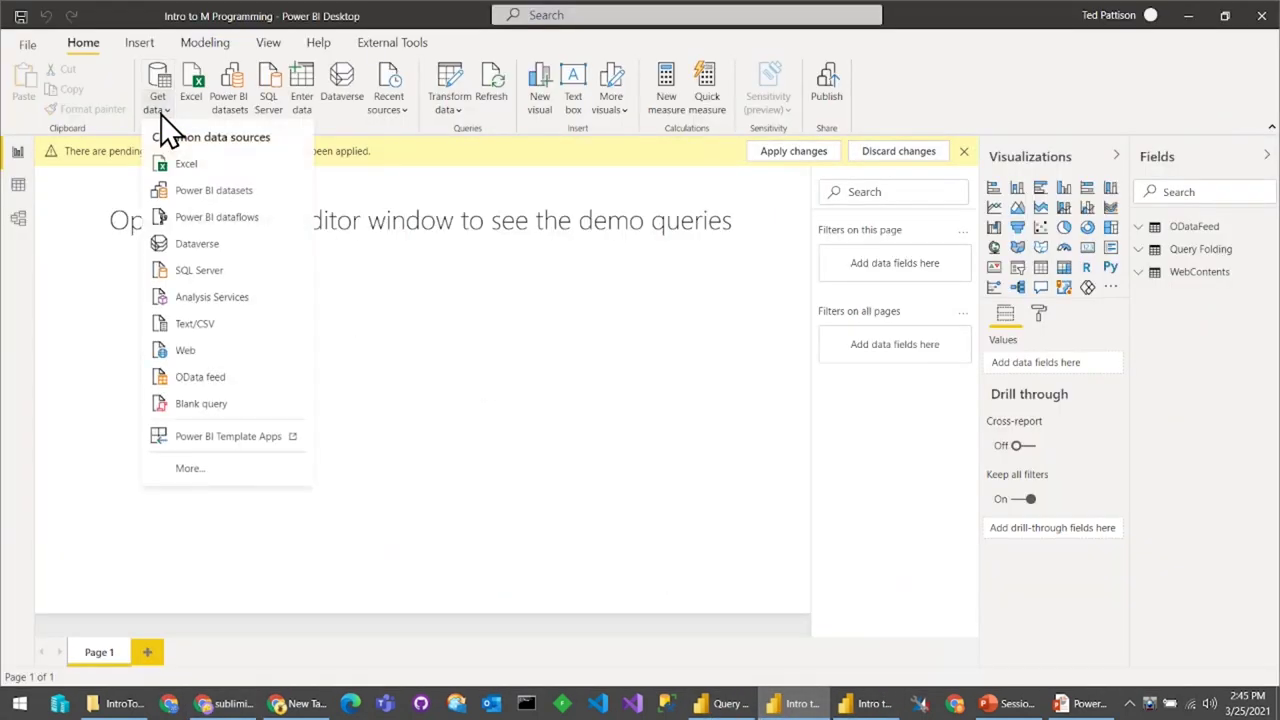
left_click(206, 378)
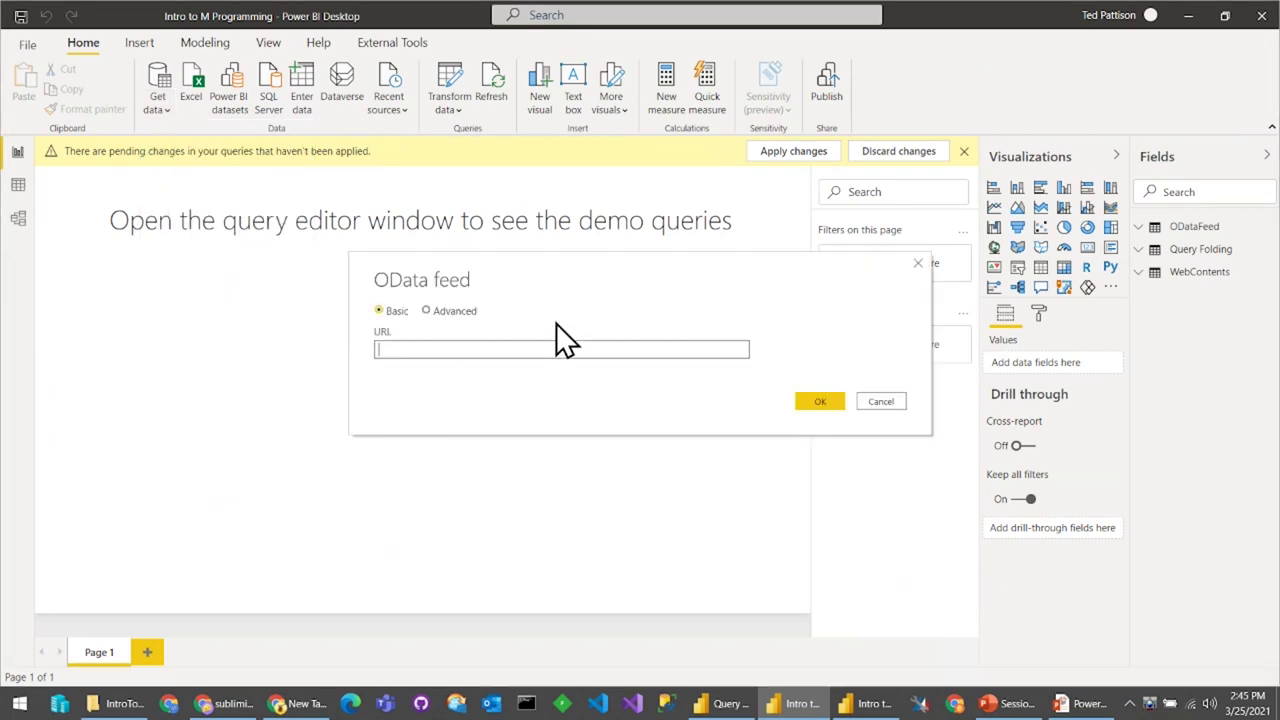
key("ctrl+v")
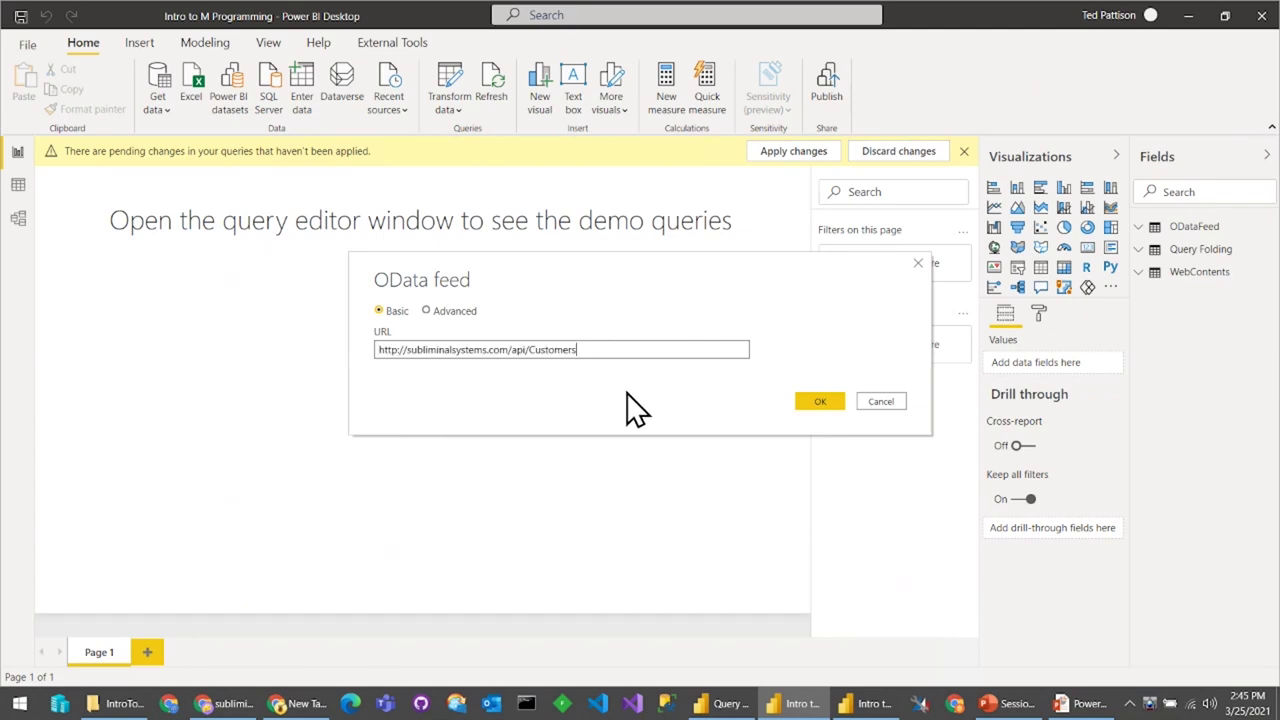
left_click(816, 401)
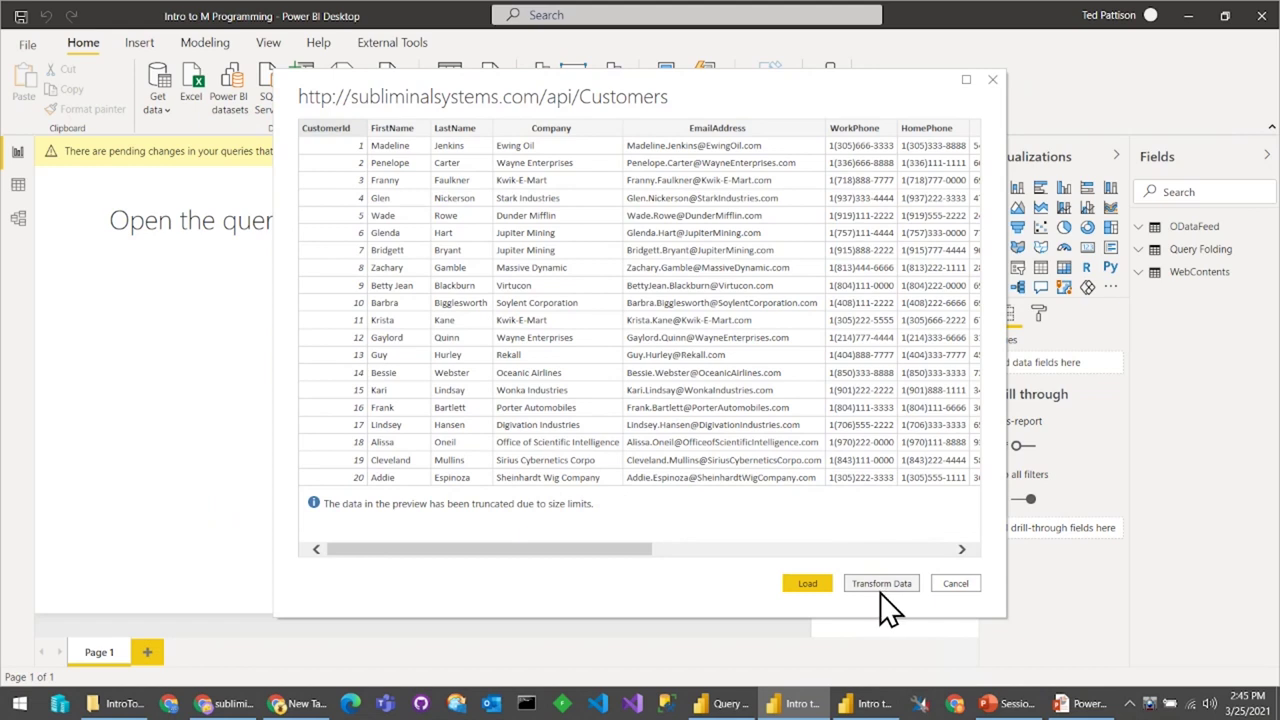
left_click(957, 584)
Step: Show the ODataFeed query's M code in the Advanced Editor, highlight its opening lines, and return to the slide
left_click(857, 703)
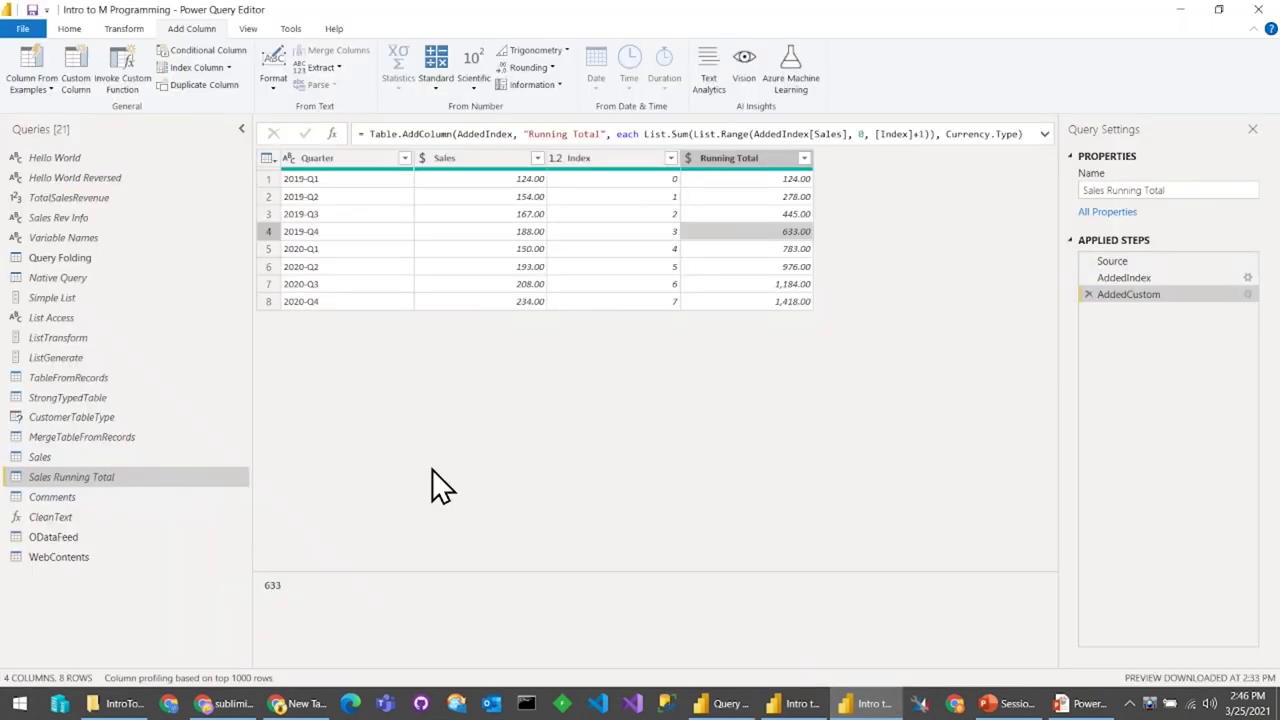
left_click(98, 538)
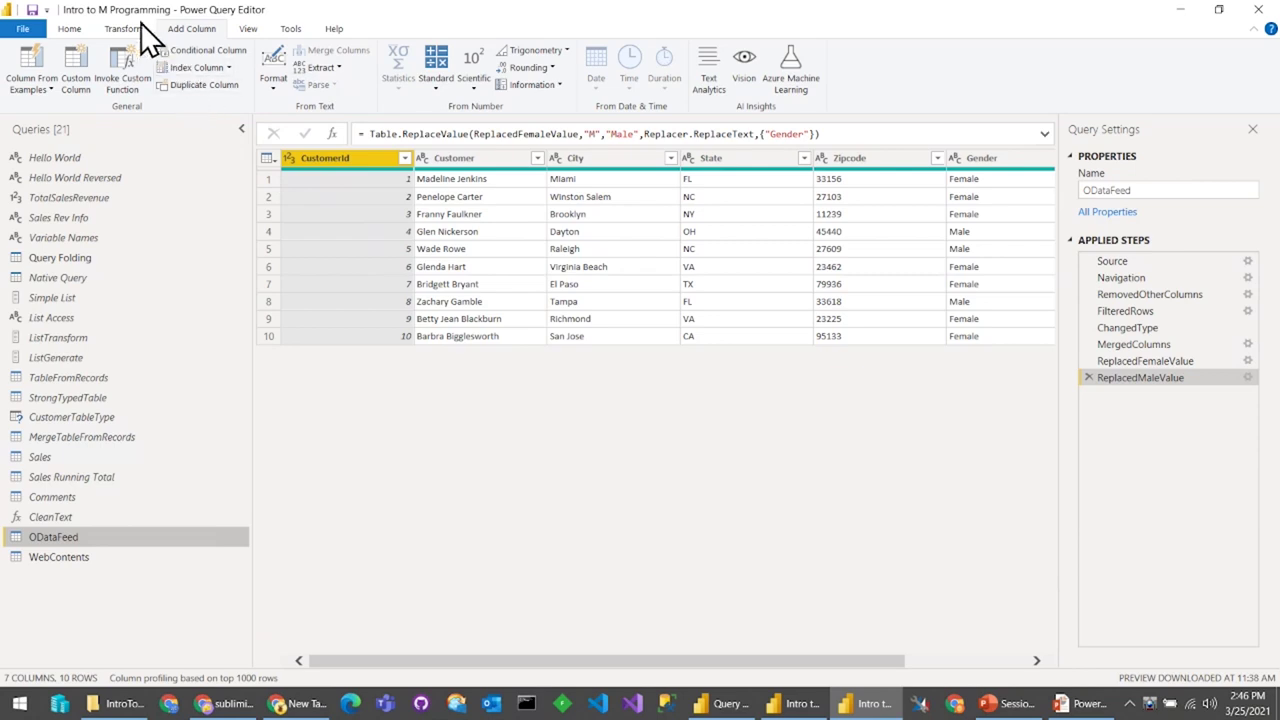
left_click(245, 28)
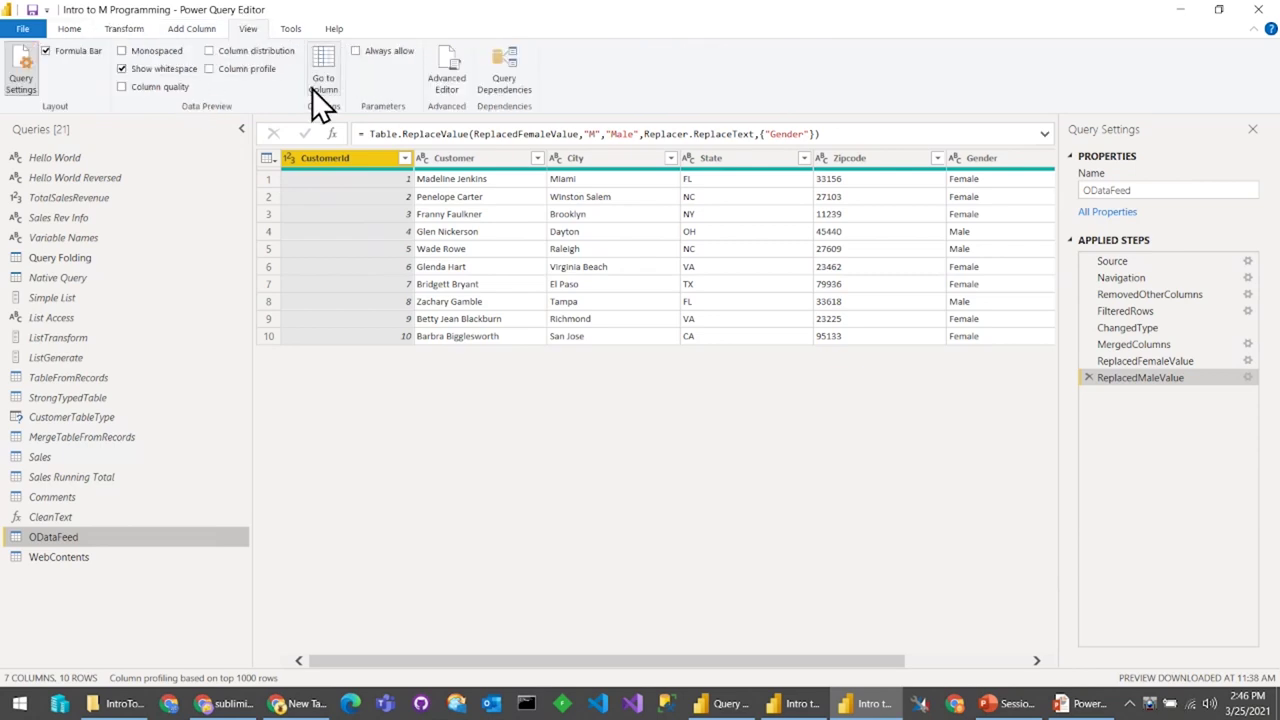
left_click(448, 68)
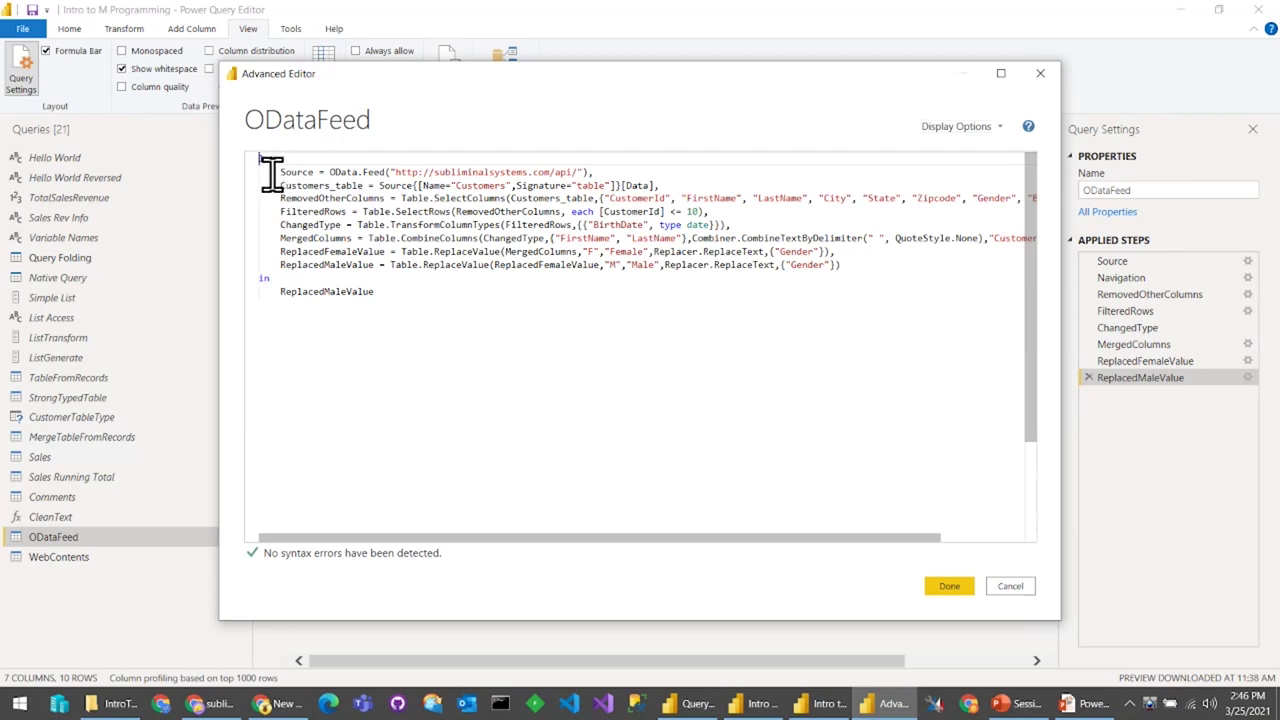
left_click_drag(268, 183, 250, 326)
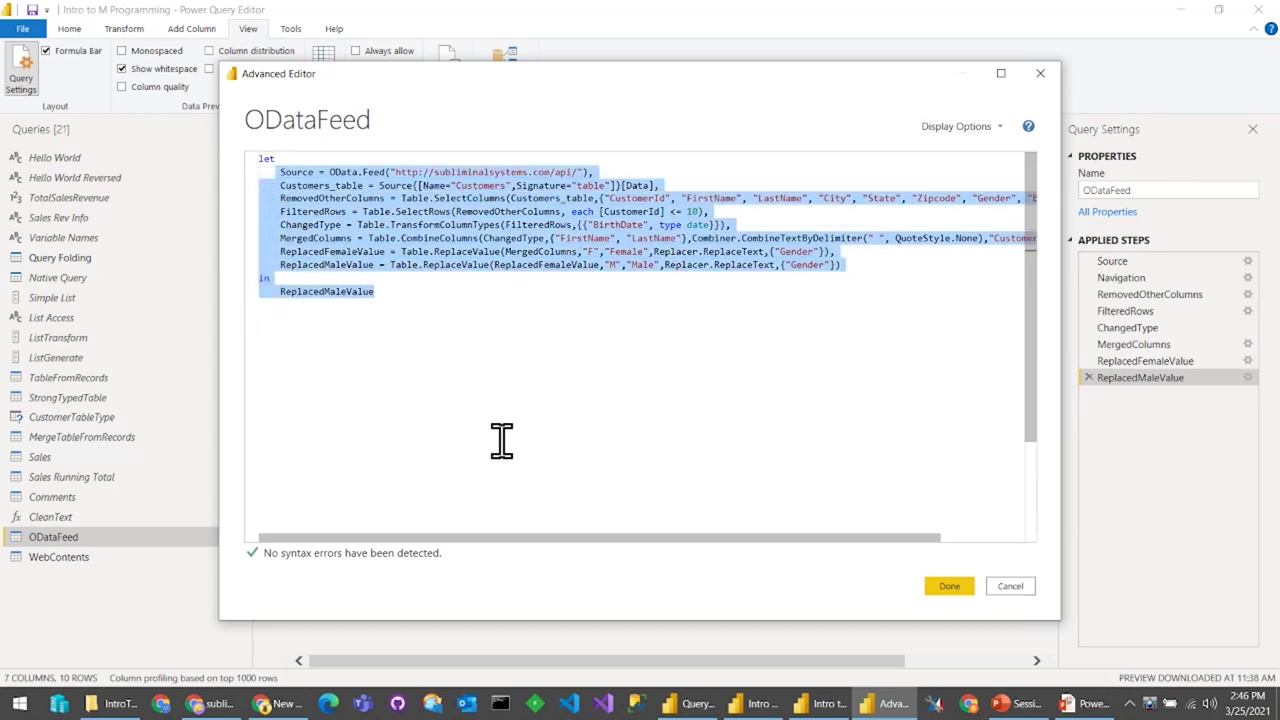
left_click(1062, 703)
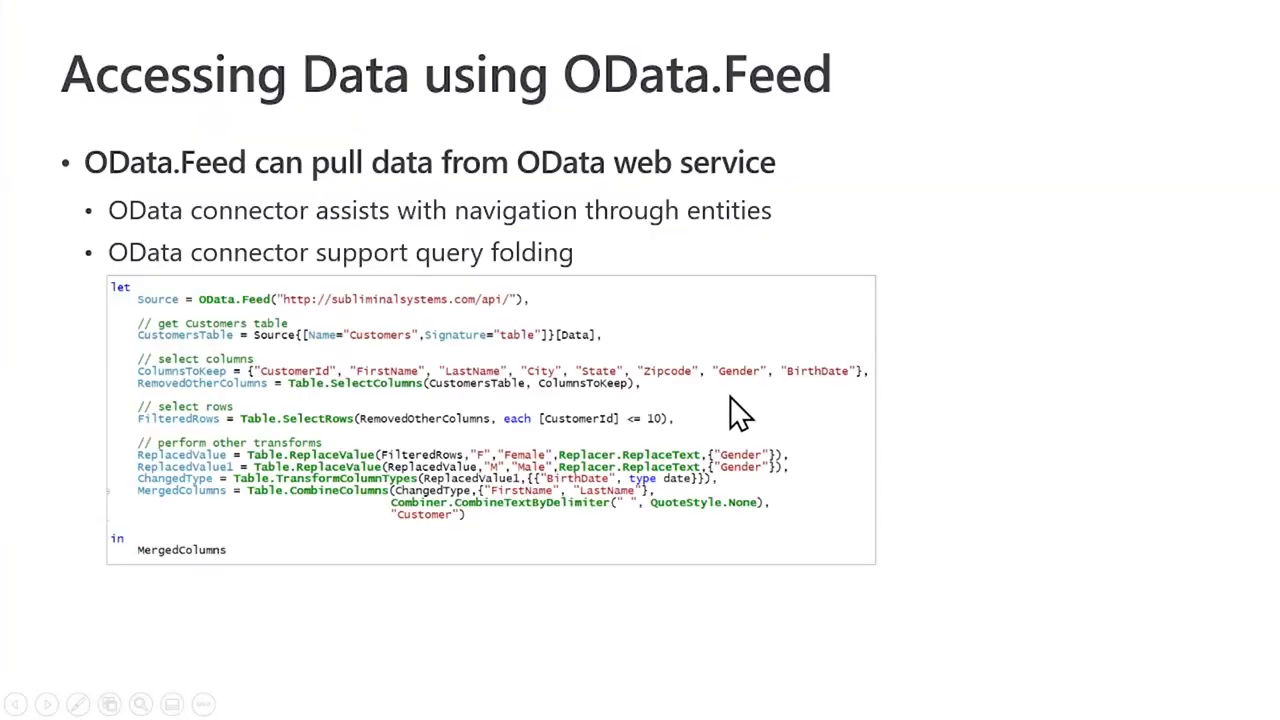
Step: Reveal the remaining bullets and advance the slide show to the Web.Contents slide
left_click(740, 413)
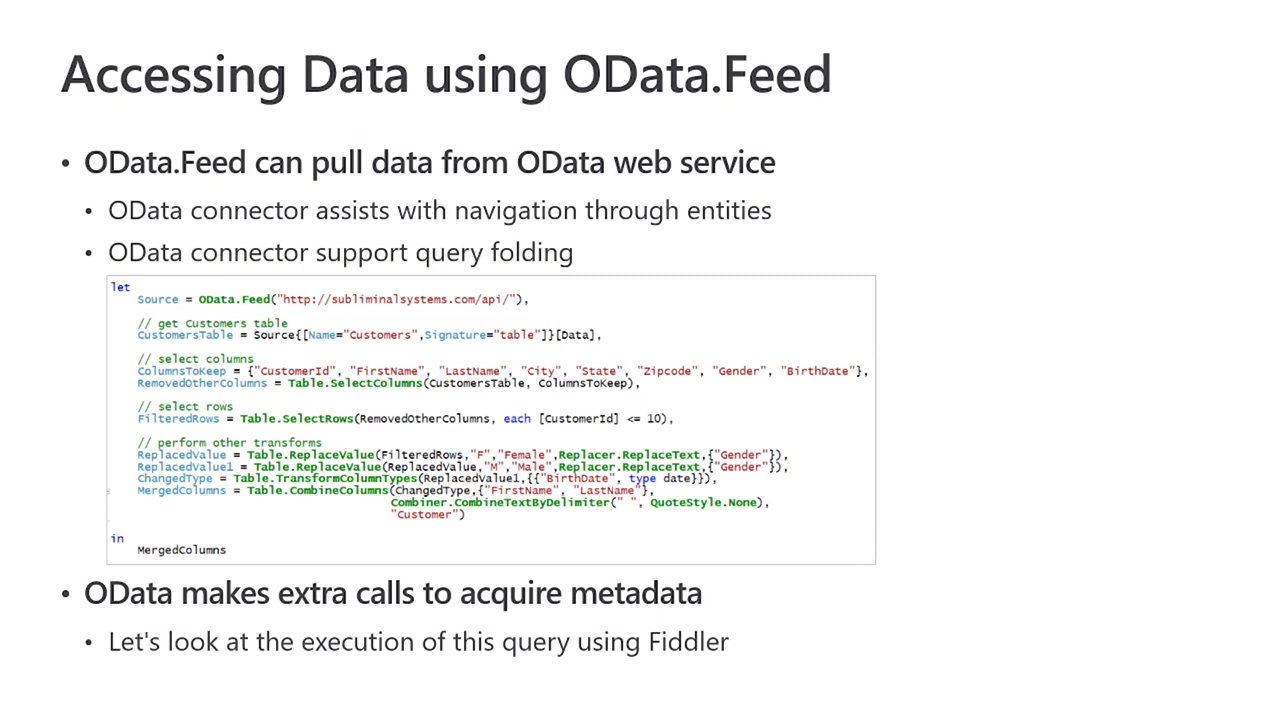
key("Right")
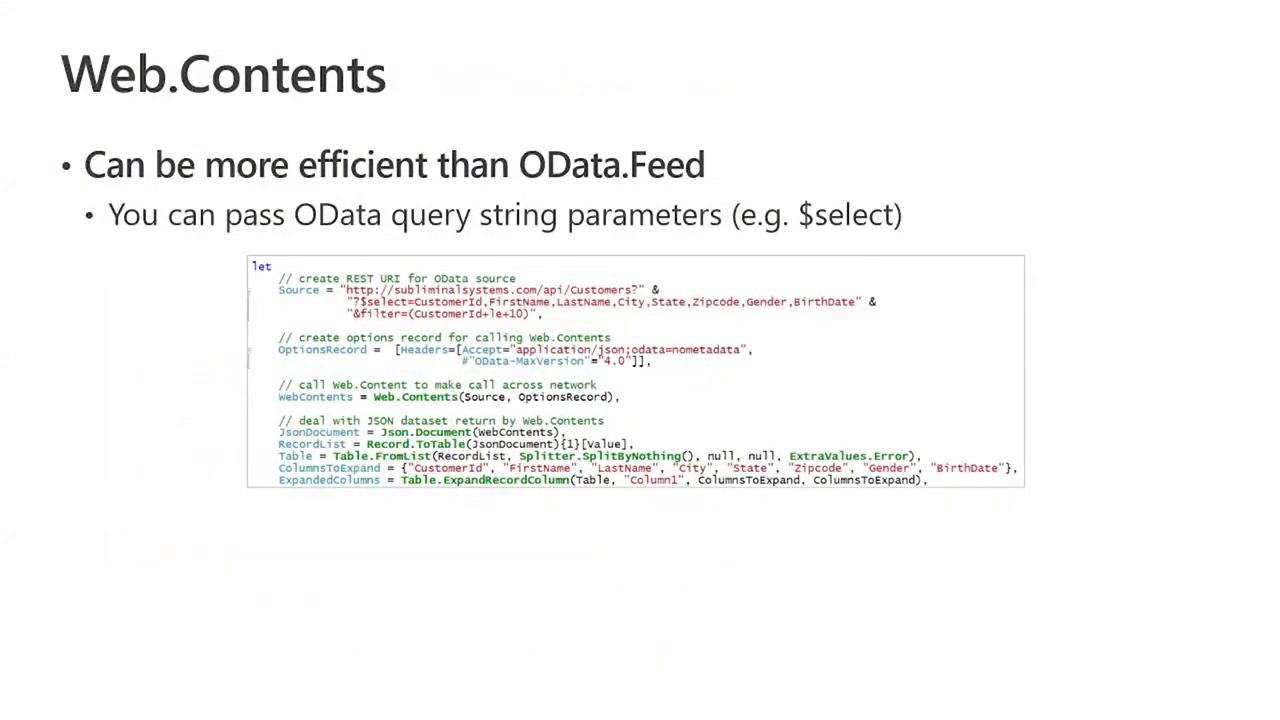
key("alt+Tab")
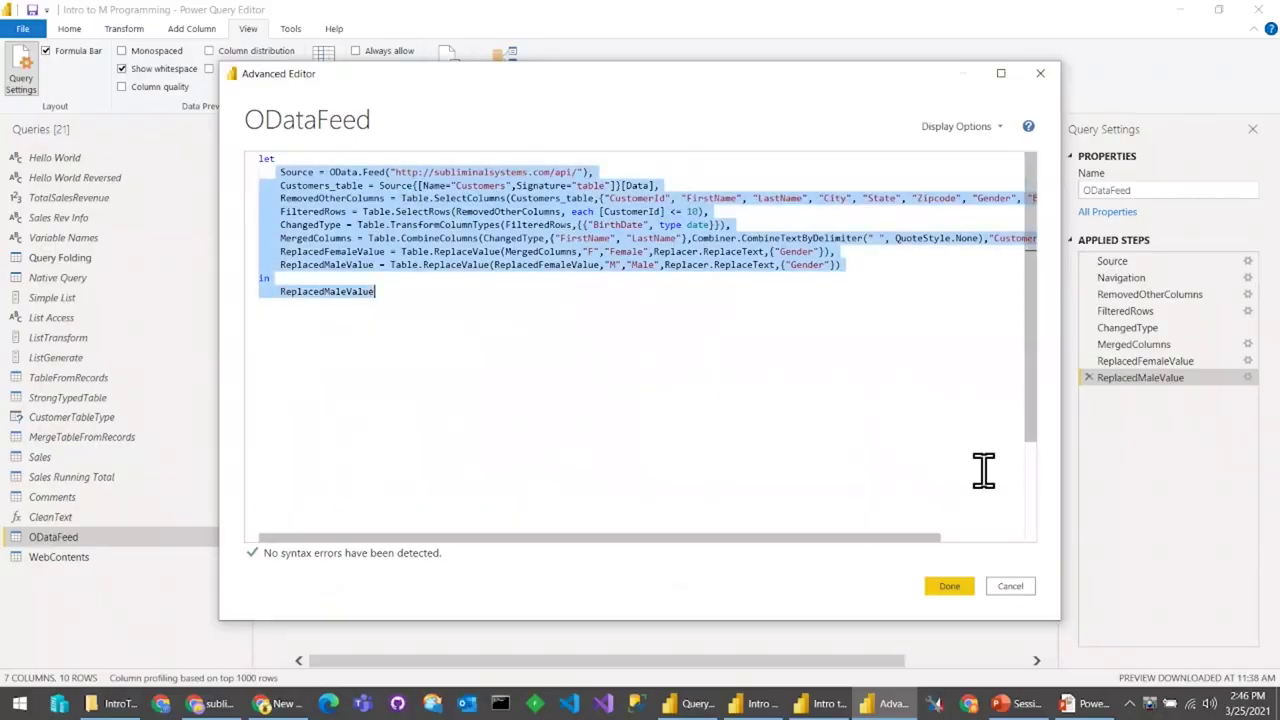
Step: Cancel the Advanced Editor and duplicate the WebContents query as WebContents (2)
left_click(1009, 590)
left_click(62, 564)
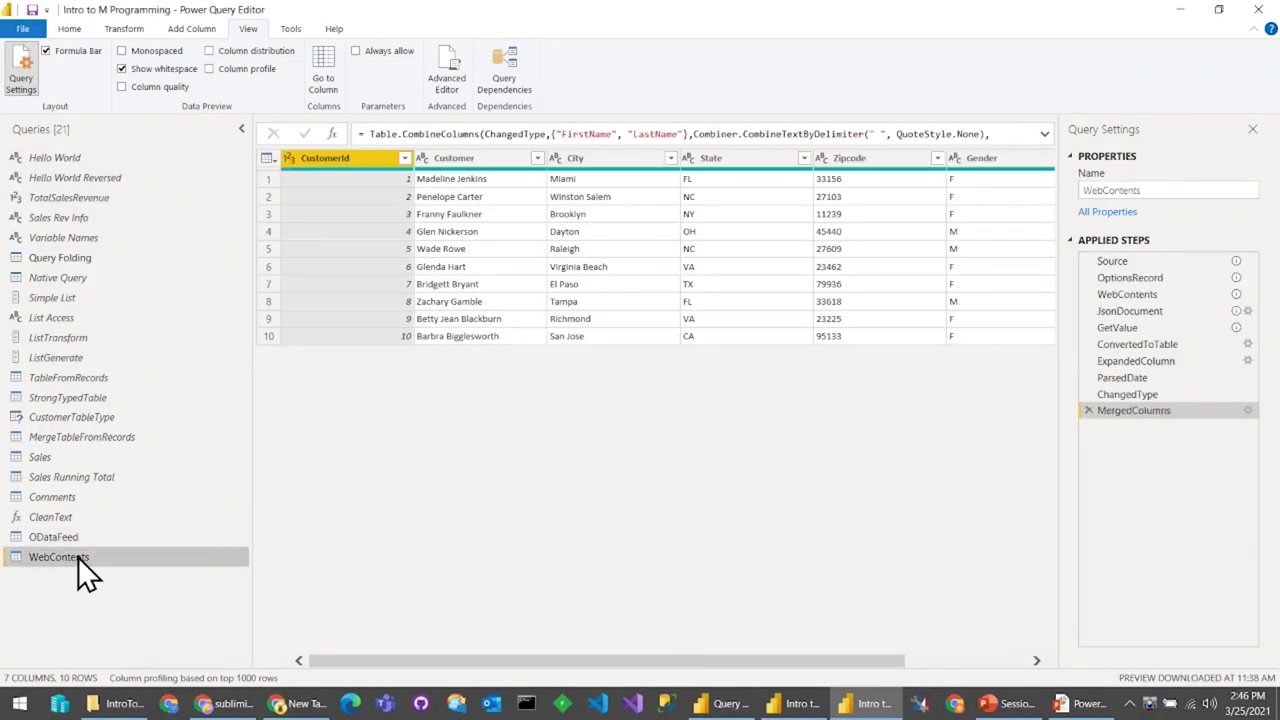
right_click(78, 557)
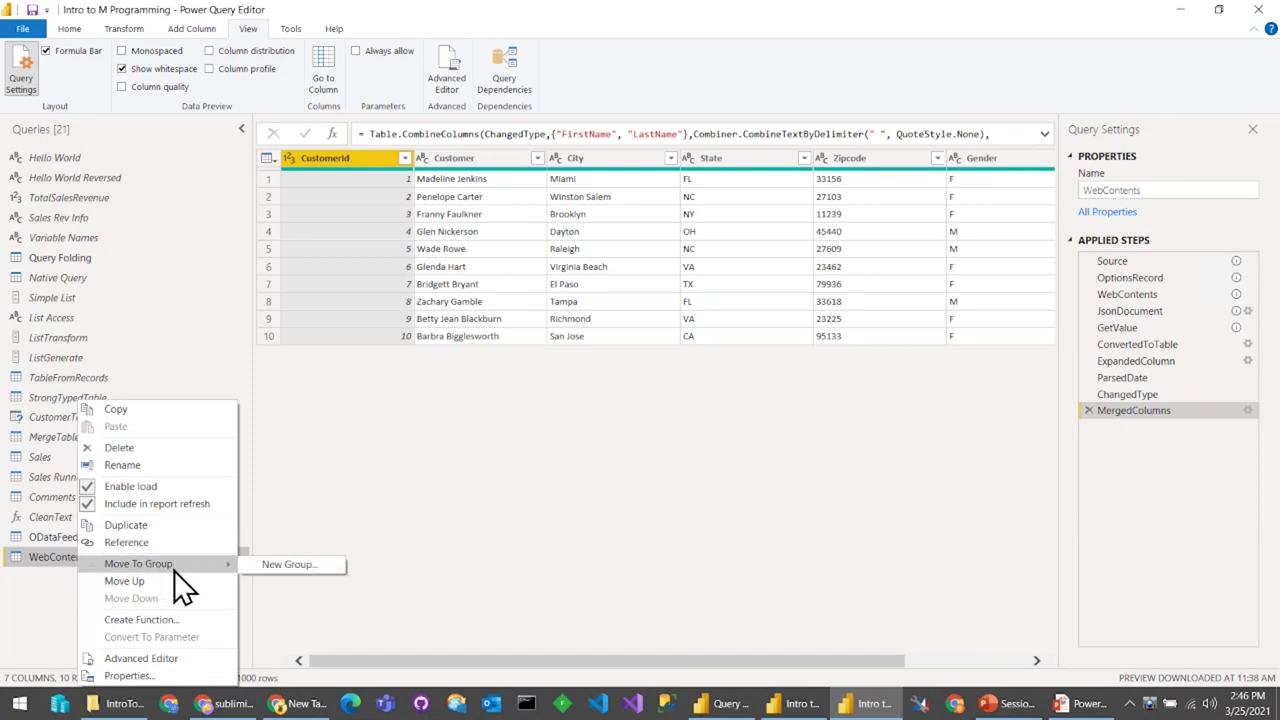
left_click(184, 528)
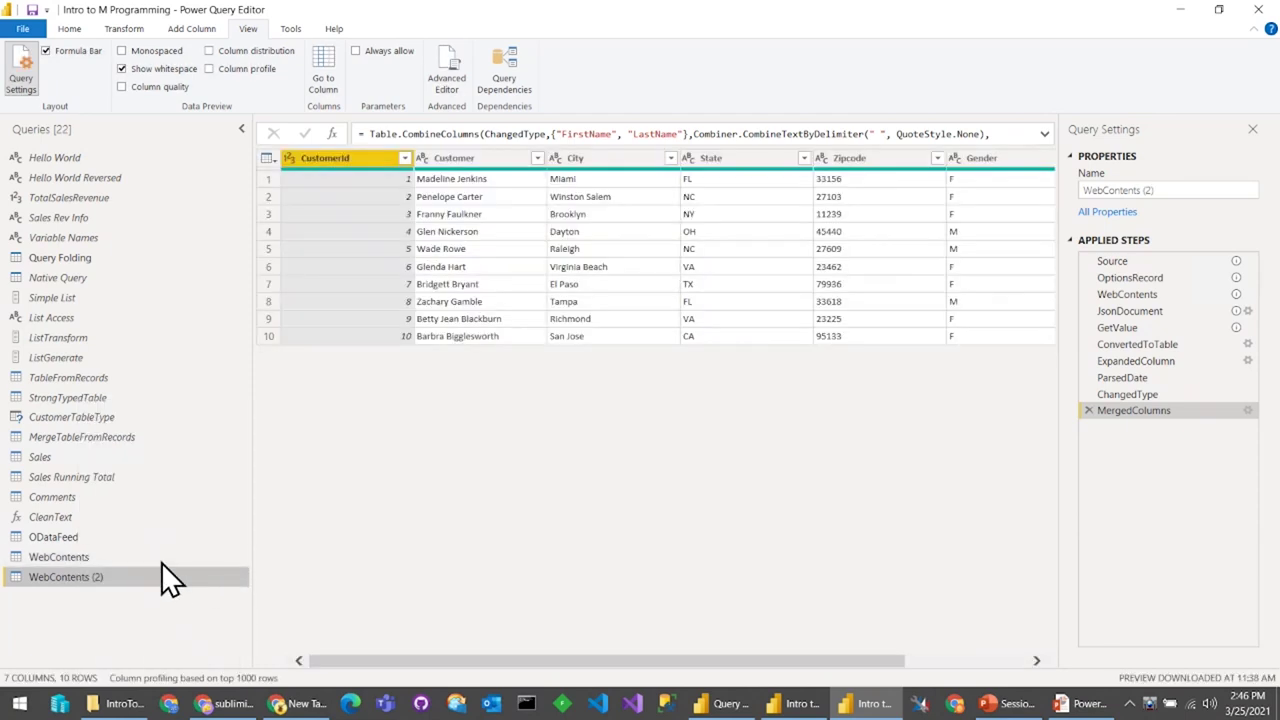
left_click(162, 558)
Step: Step back through OptionsRecord, WebContents and Source, expanding the formula bar to show the full URL formula
left_click(1147, 281)
left_click(1135, 296)
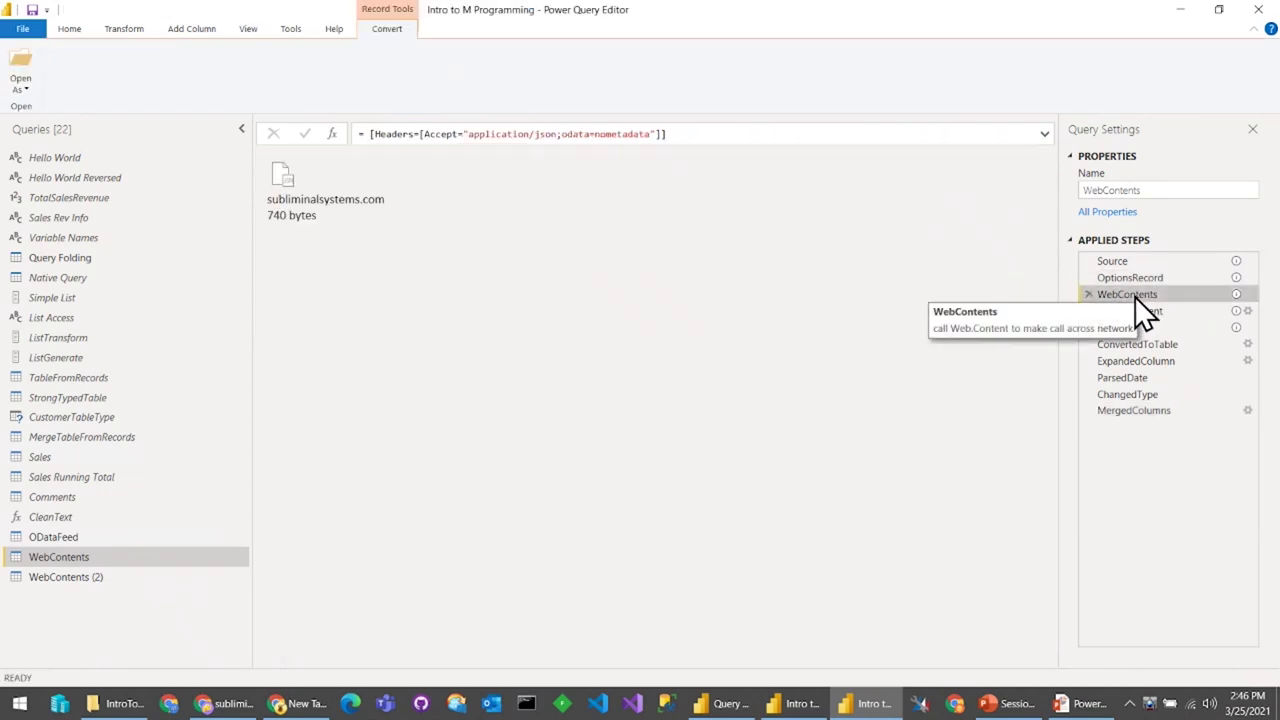
left_click(1156, 262)
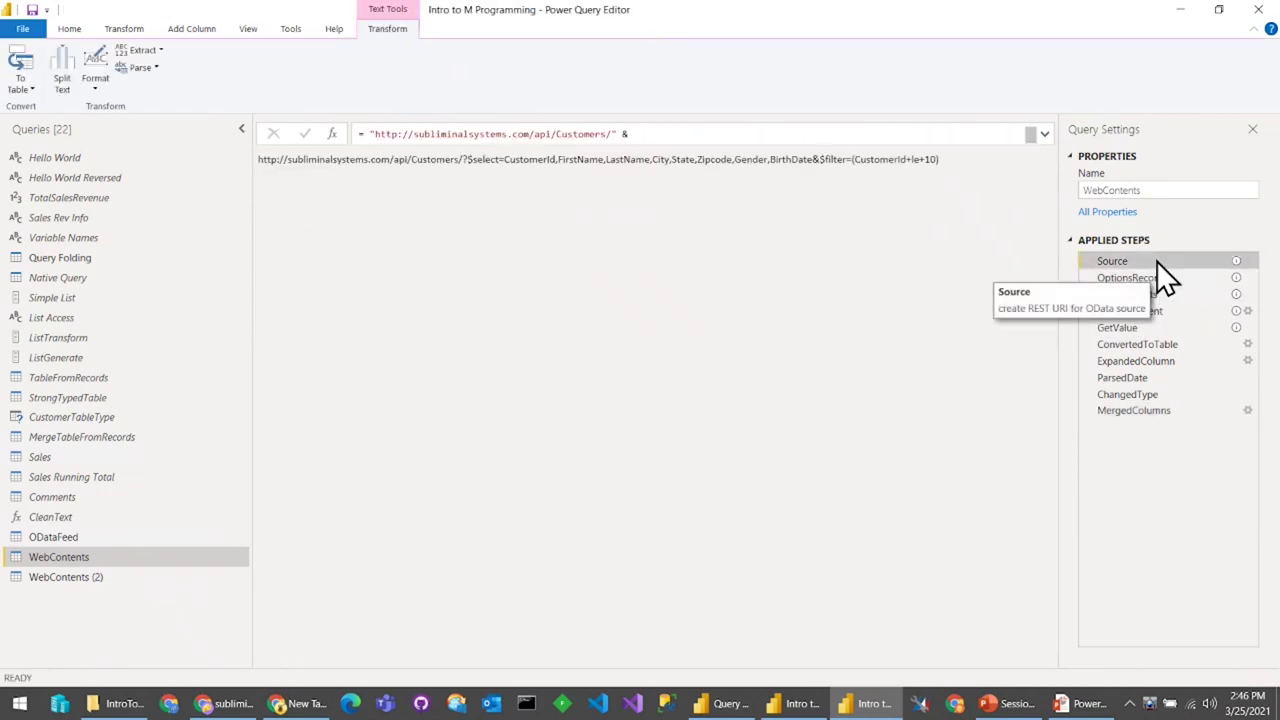
left_click(1044, 134)
left_click(72, 30)
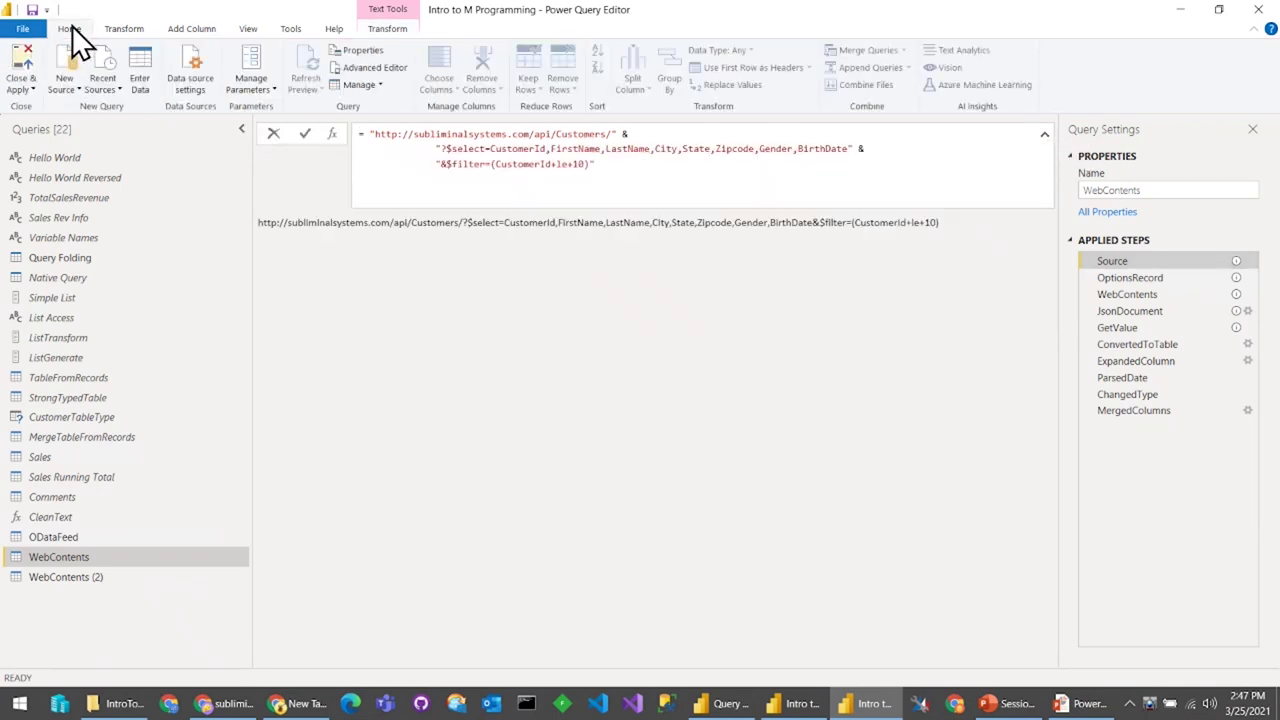
Step: In the Advanced Editor, highlight the Source URL's $select and $filter parts and the Web.Contents line, then cancel
left_click(388, 66)
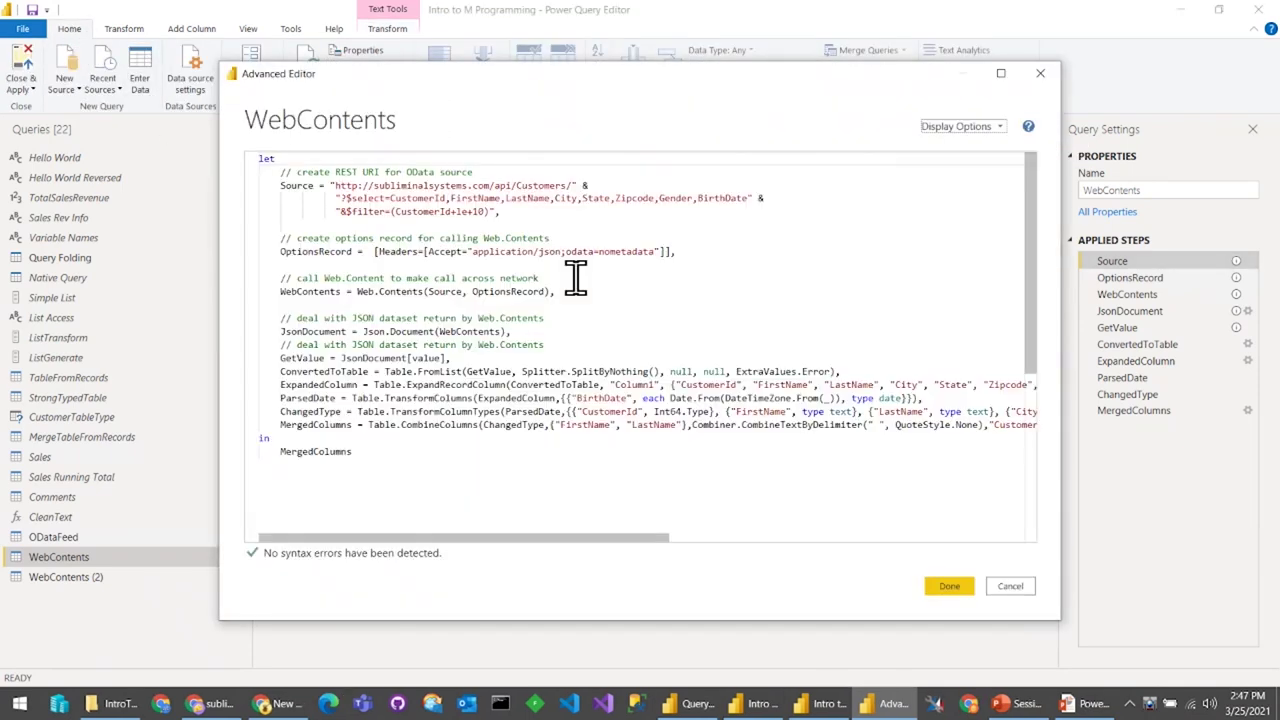
left_click_drag(272, 188, 257, 248)
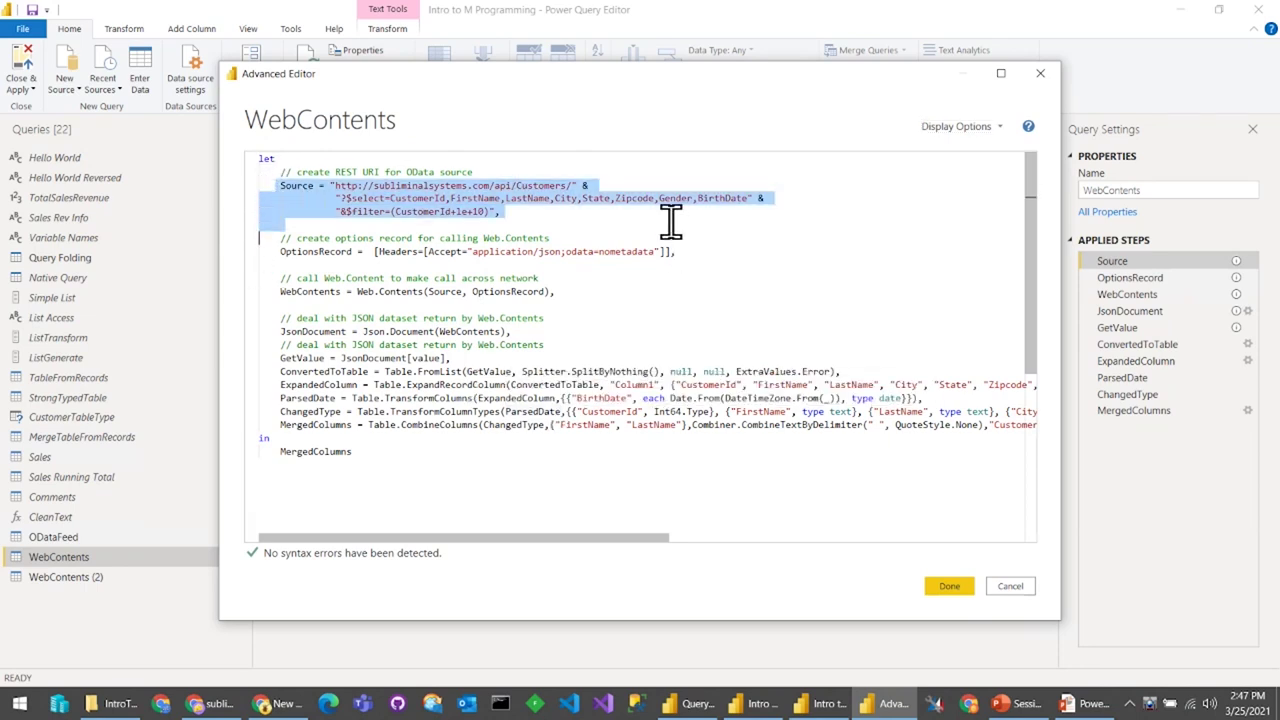
left_click(527, 211)
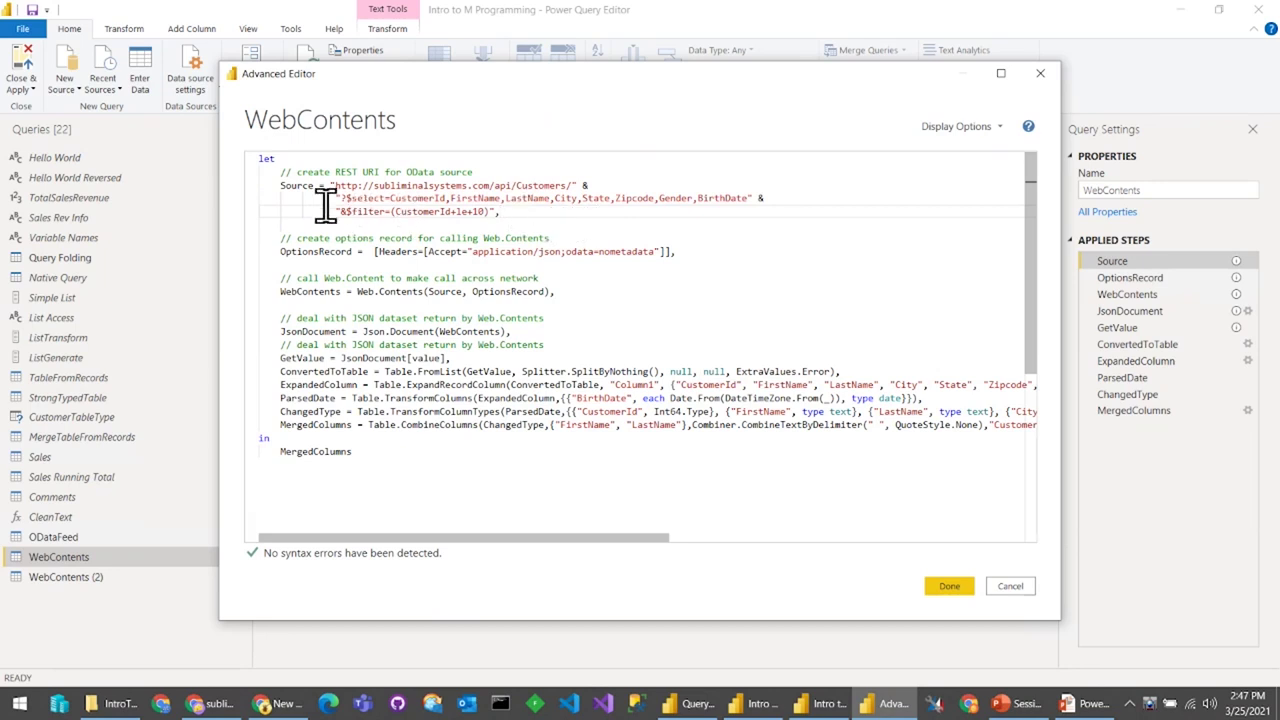
left_click(356, 198)
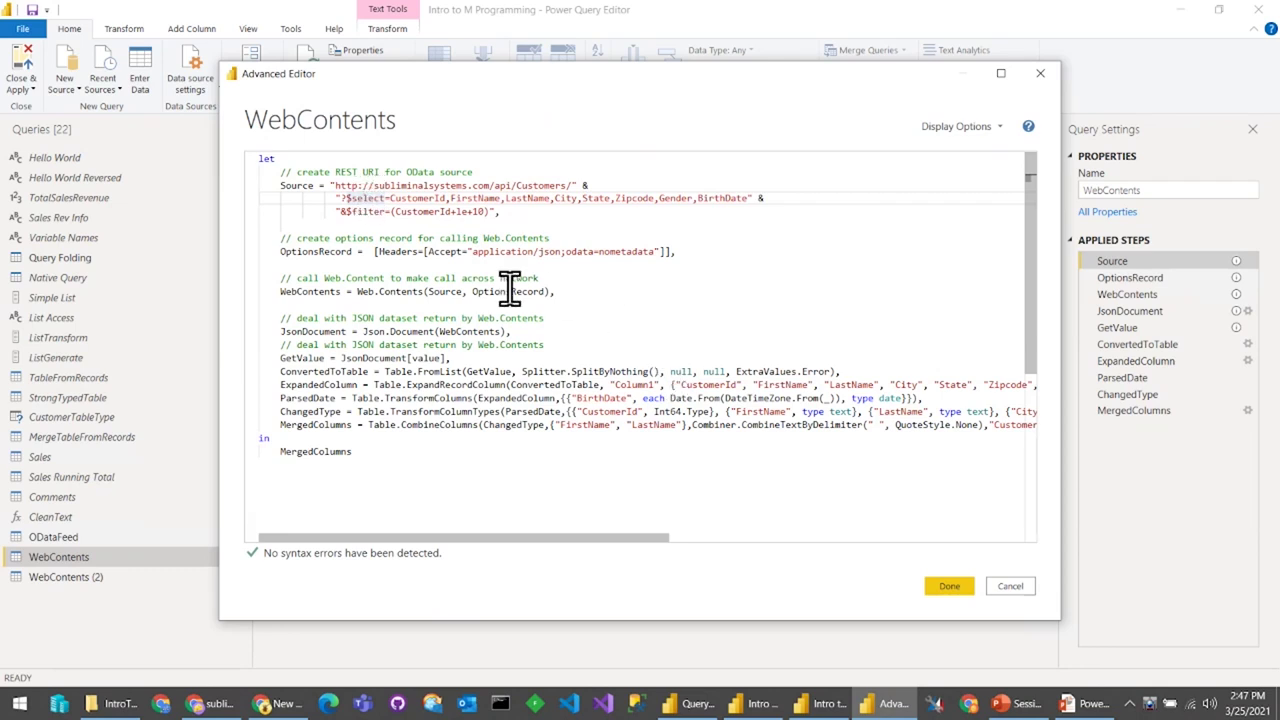
double_click(368, 211)
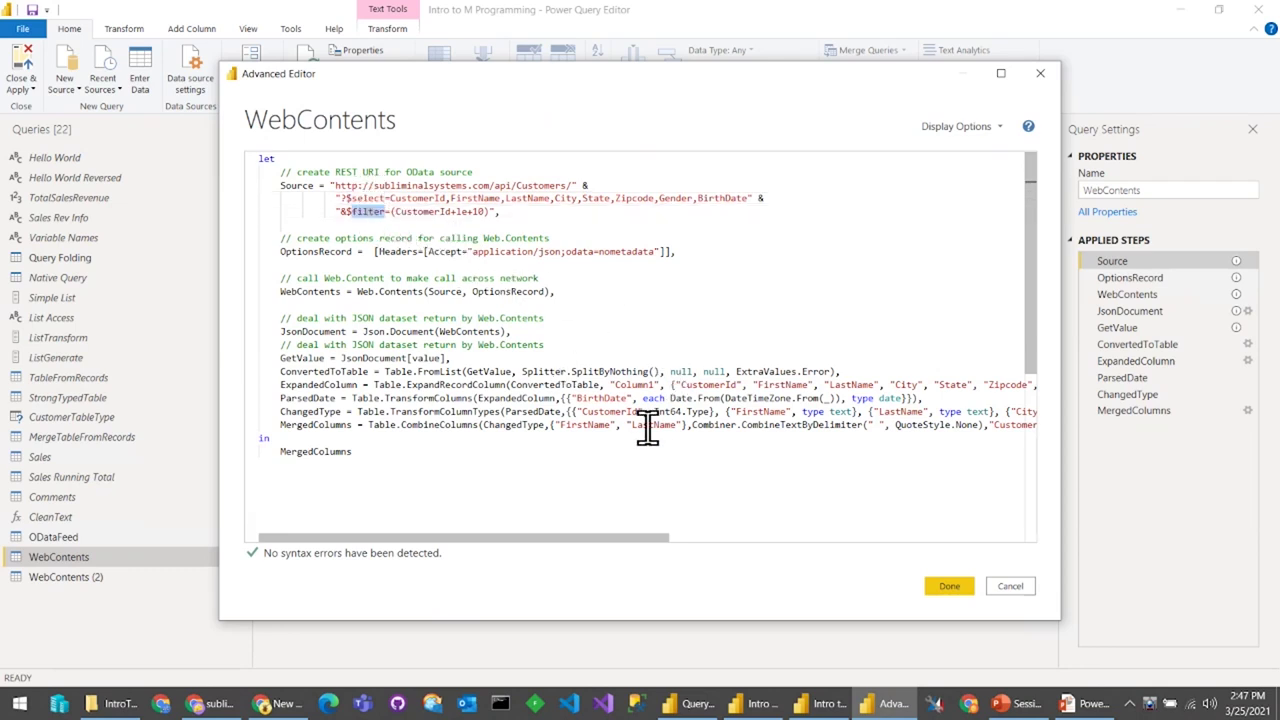
left_click_drag(271, 292, 603, 288)
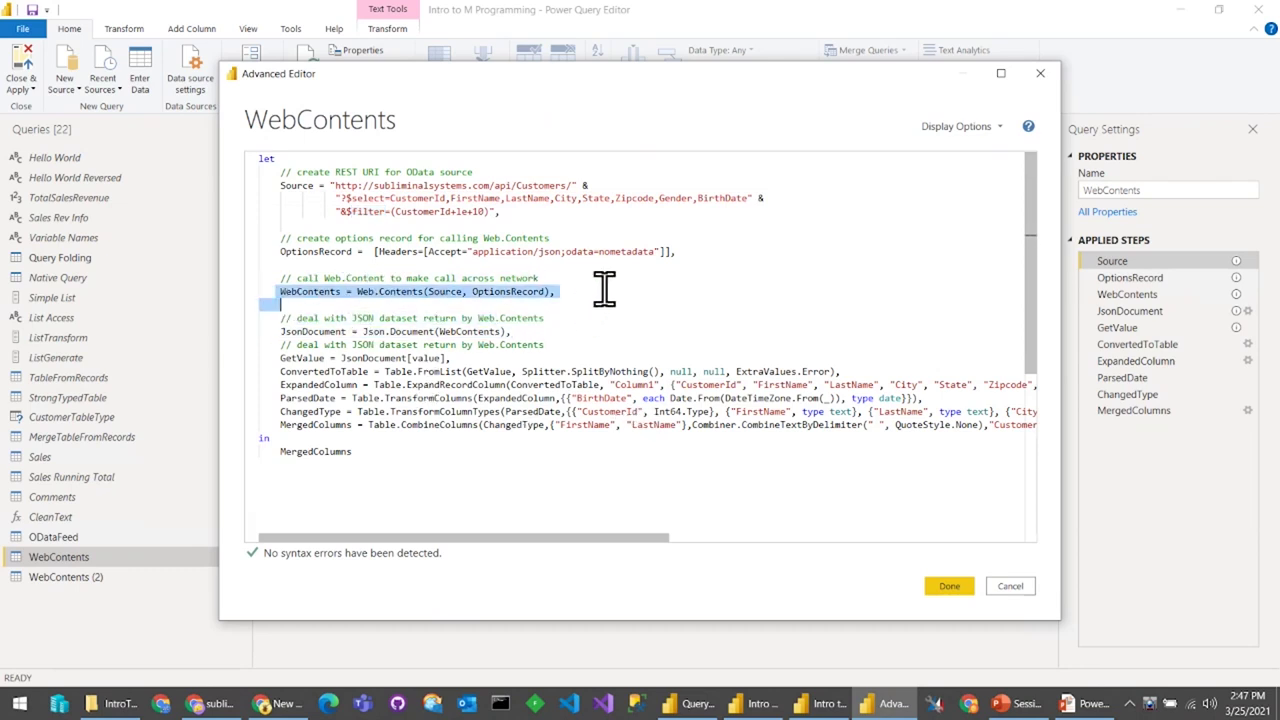
left_click(1010, 587)
Step: Delete the JsonDocument step and view the WebContents step's binary result
left_click(1155, 312)
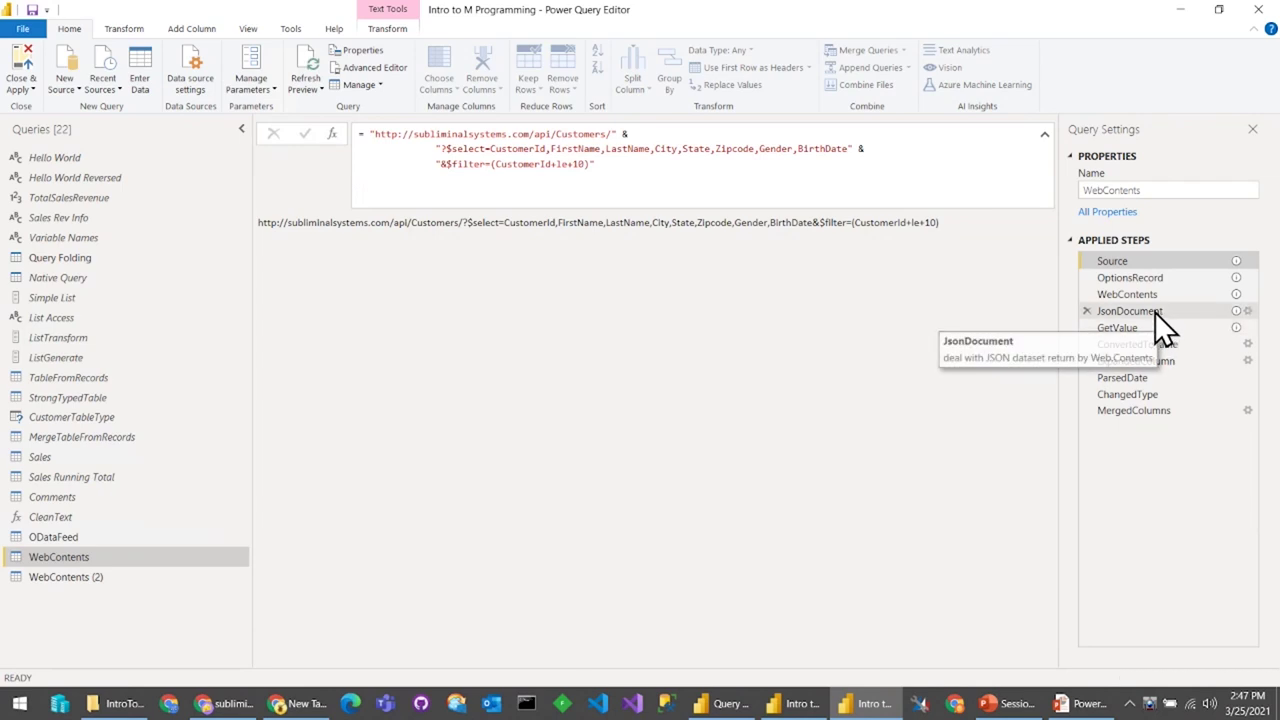
right_click(1153, 313)
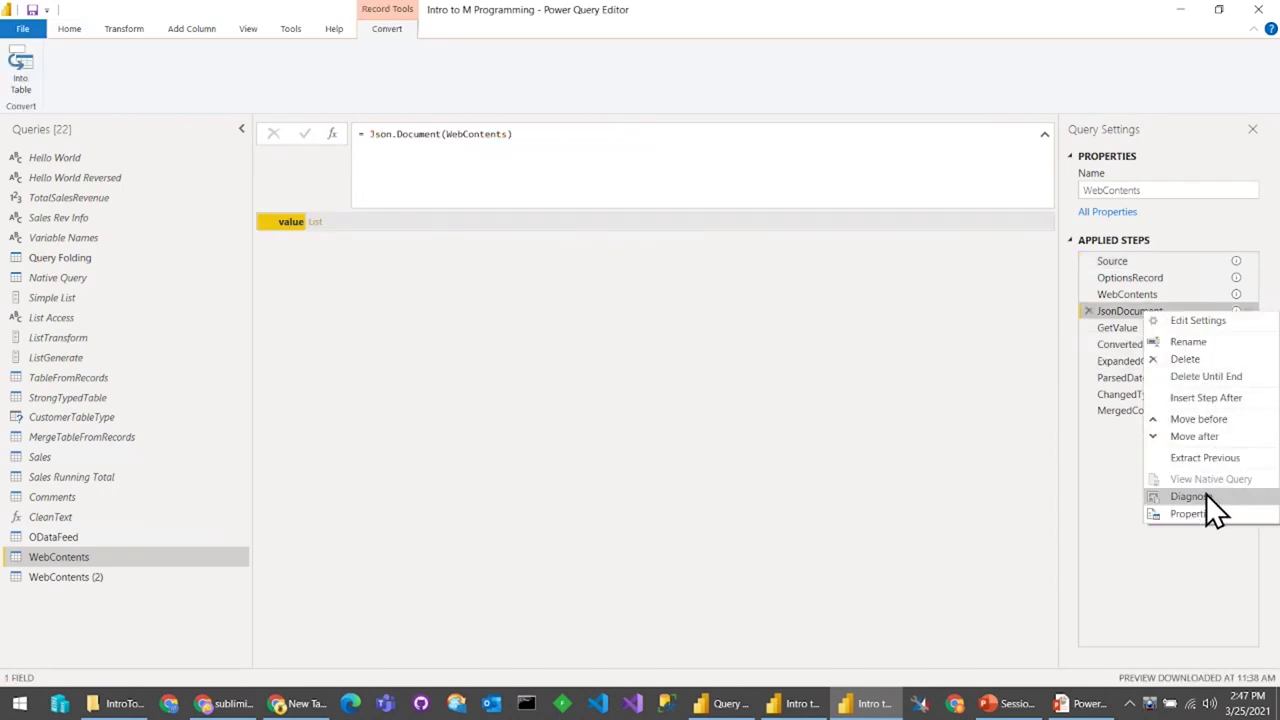
left_click(1206, 358)
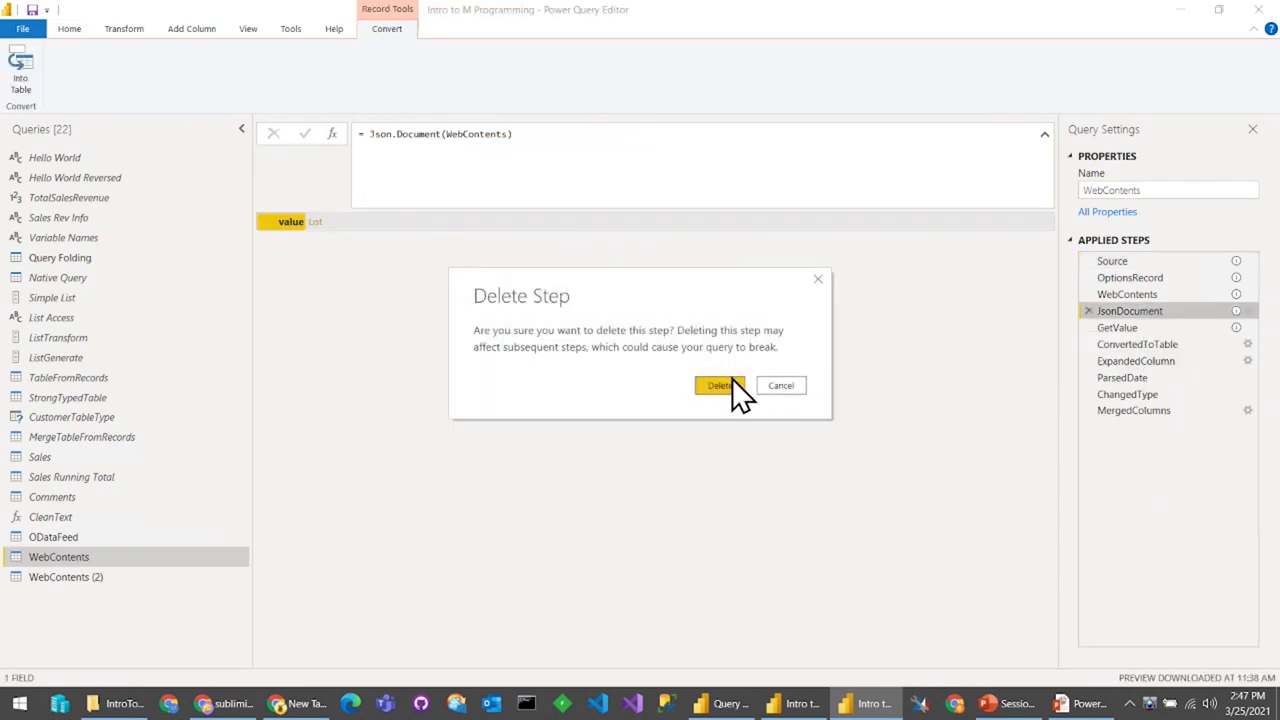
key("Return")
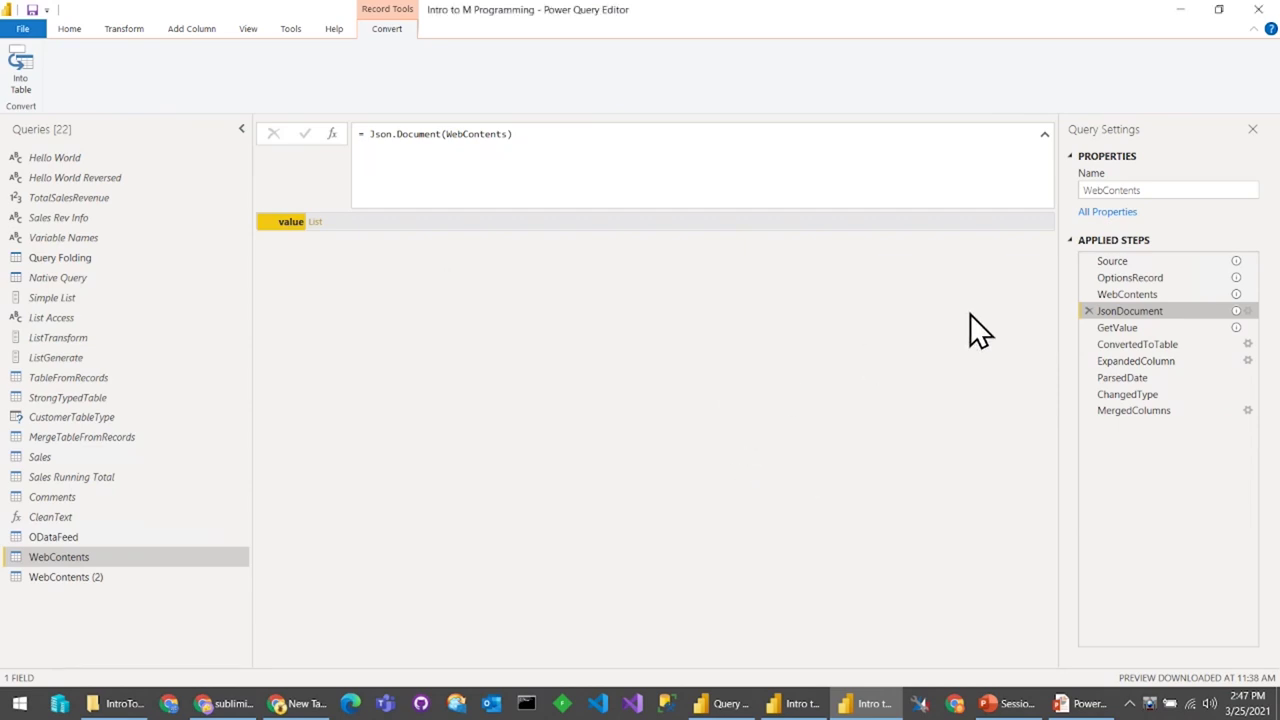
left_click(1121, 295)
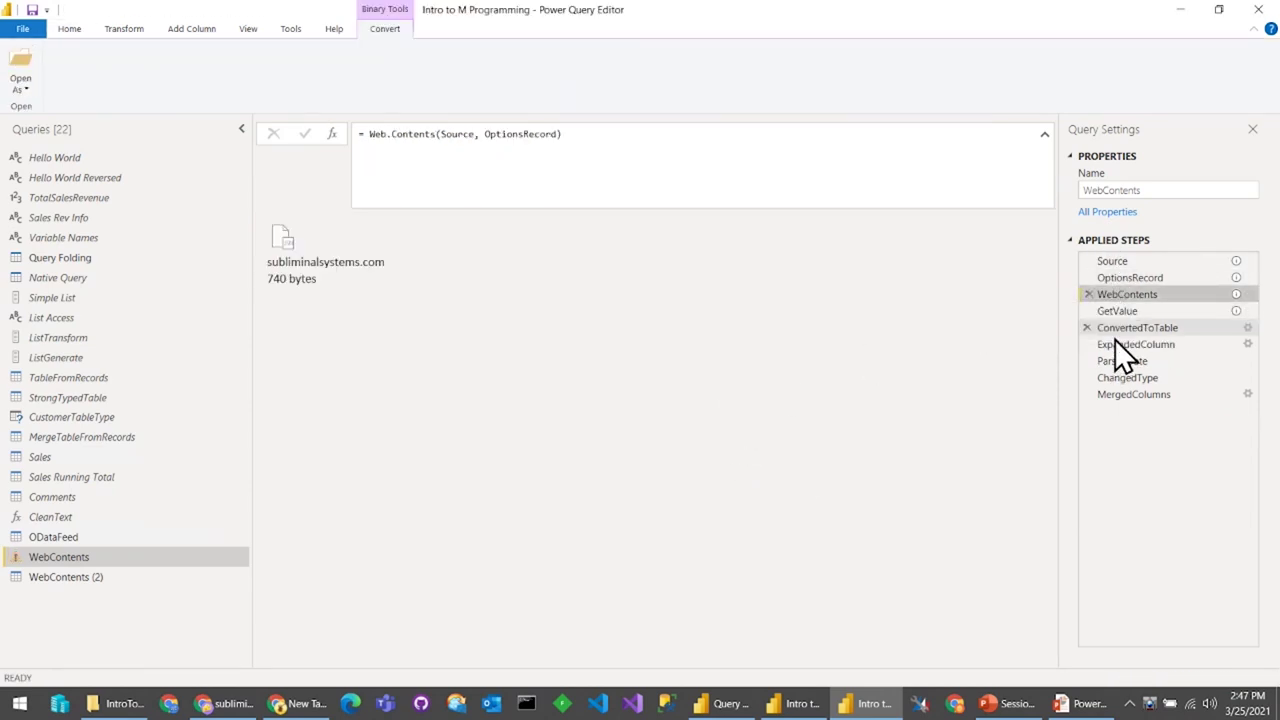
Step: Delete GetValue and every later step from the WebContents query, then review its remaining steps
left_click(158, 577)
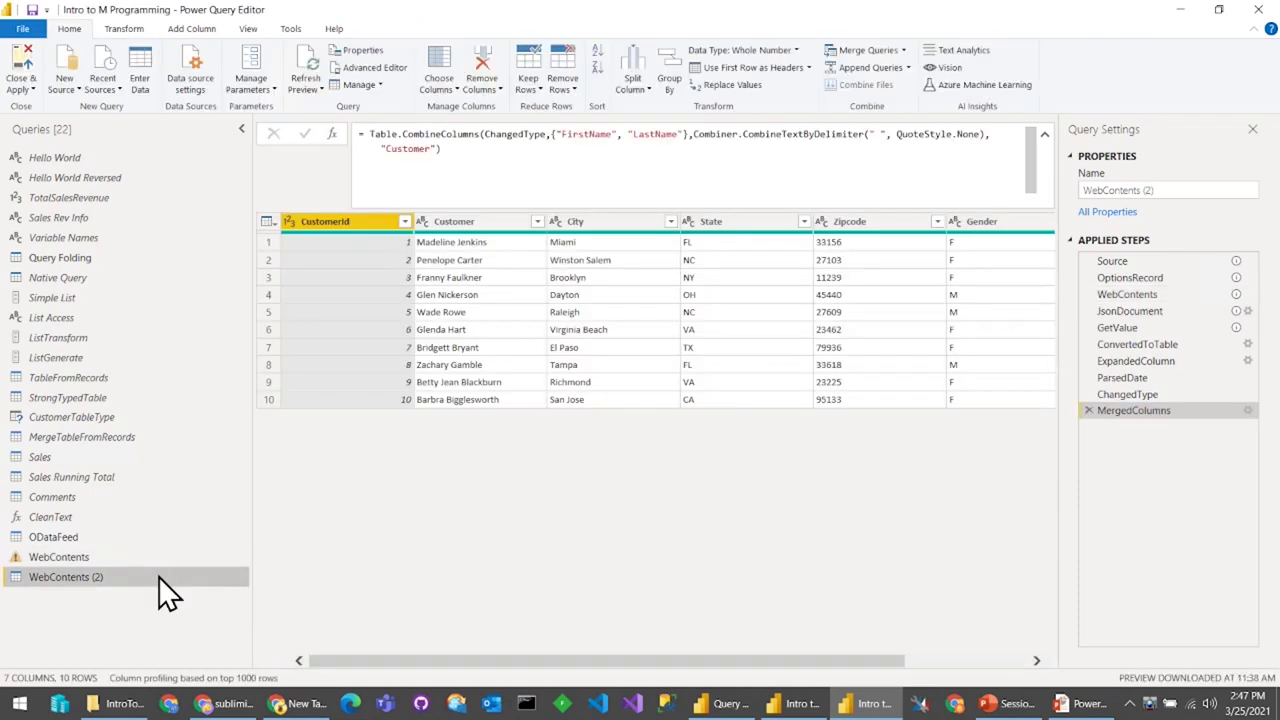
left_click(153, 560)
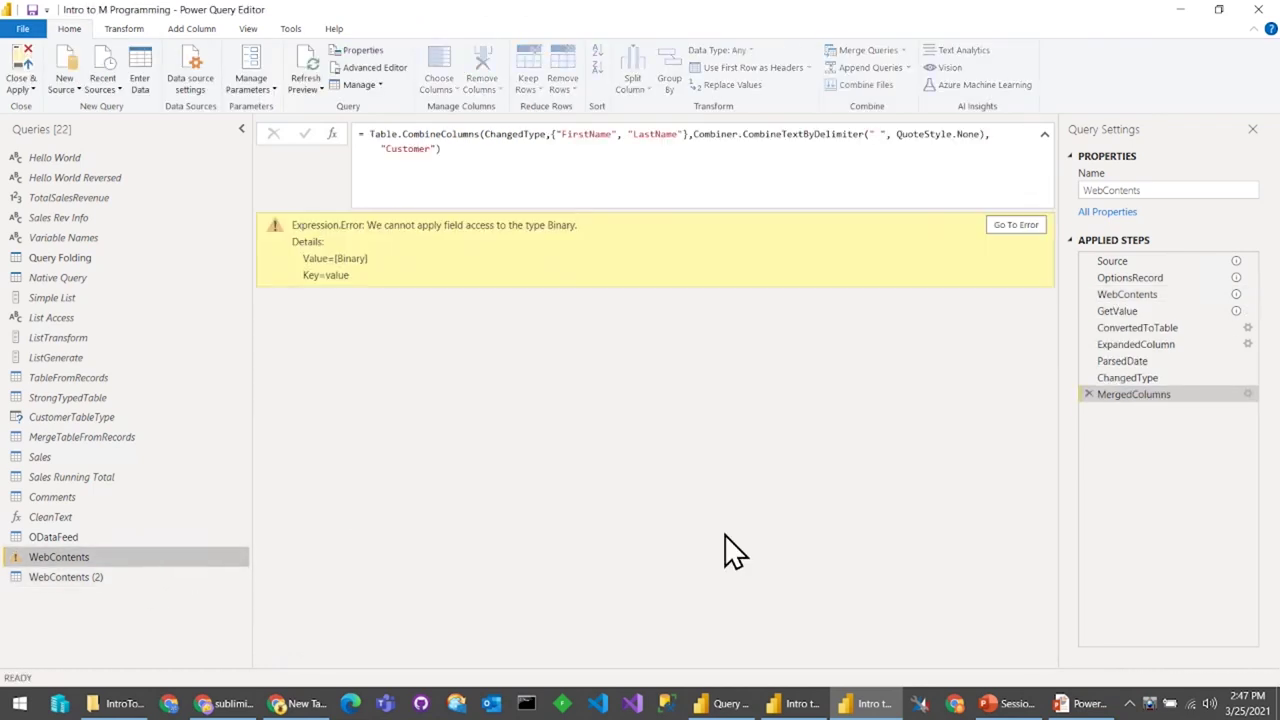
left_click(1160, 310)
right_click(1160, 310)
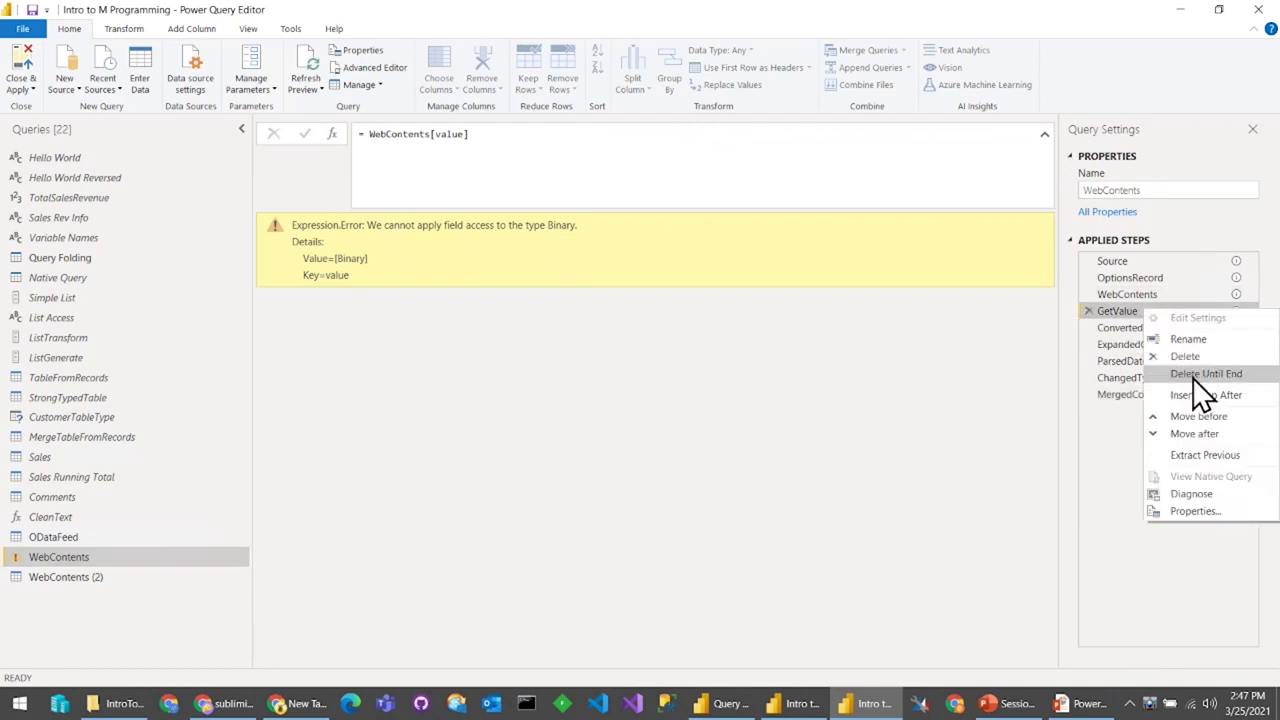
left_click(1190, 374)
left_click(720, 385)
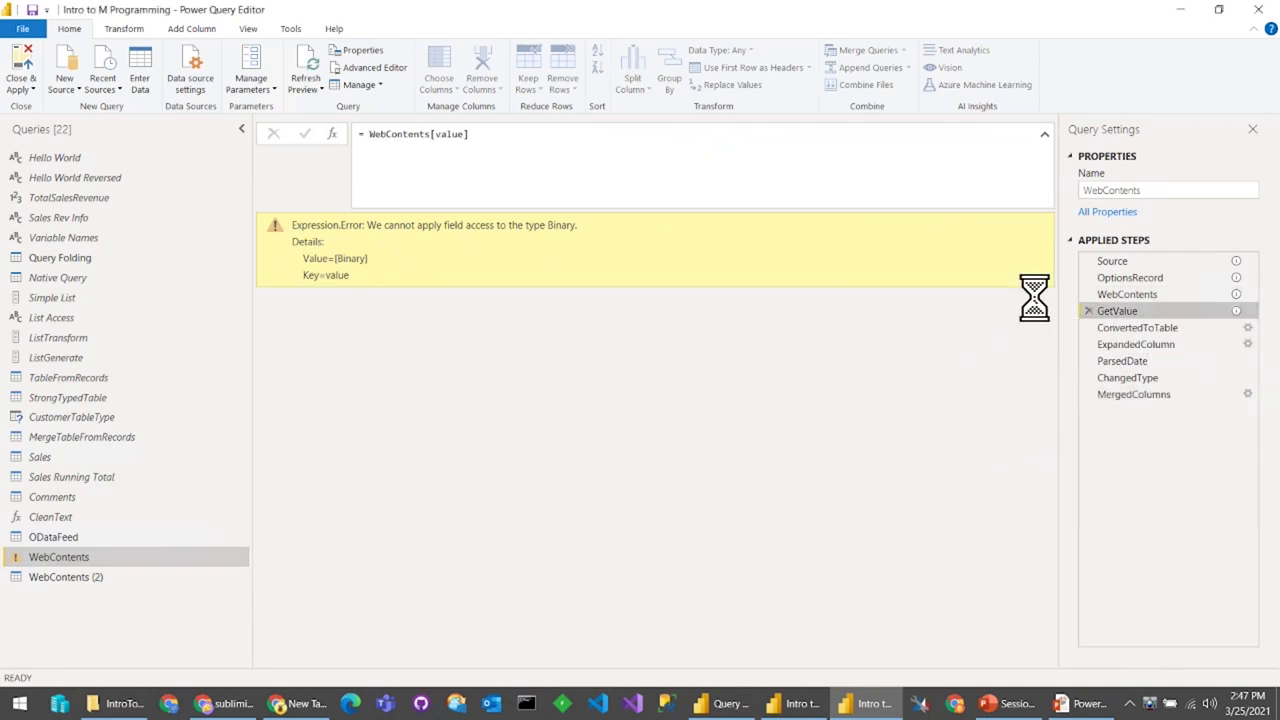
left_click(1142, 278)
left_click(1152, 260)
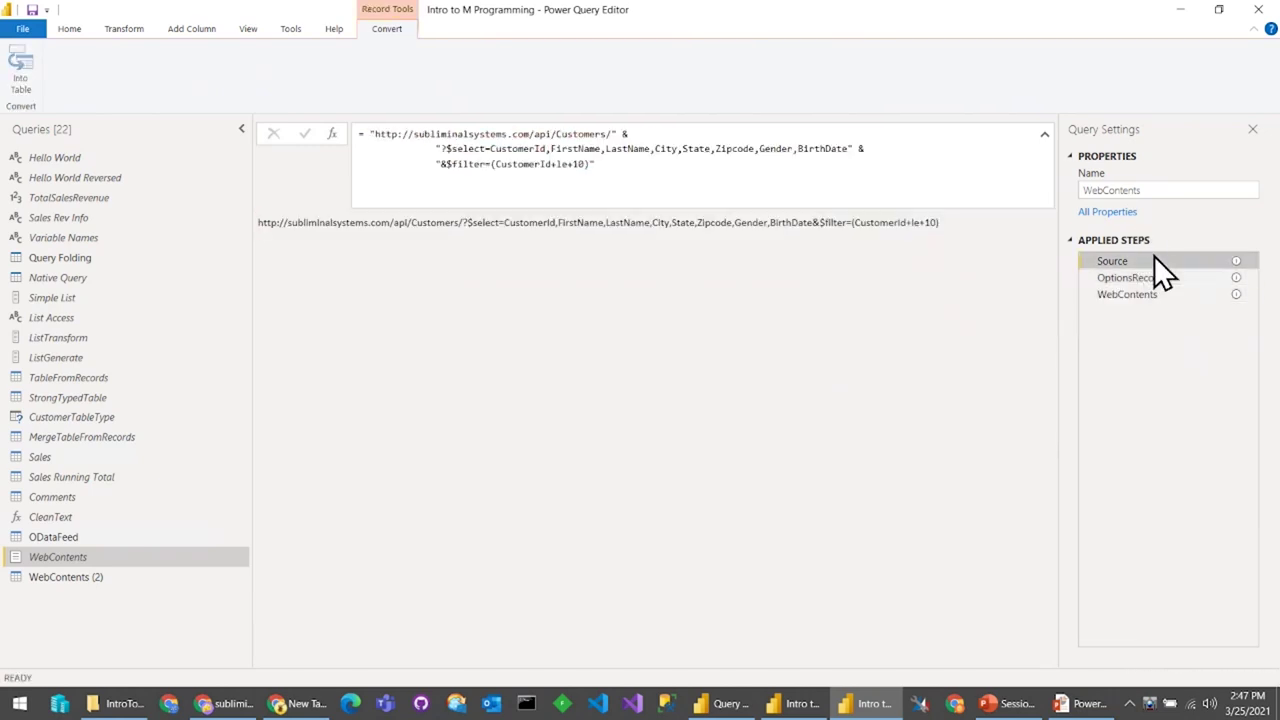
left_click(1149, 282)
left_click(1145, 296)
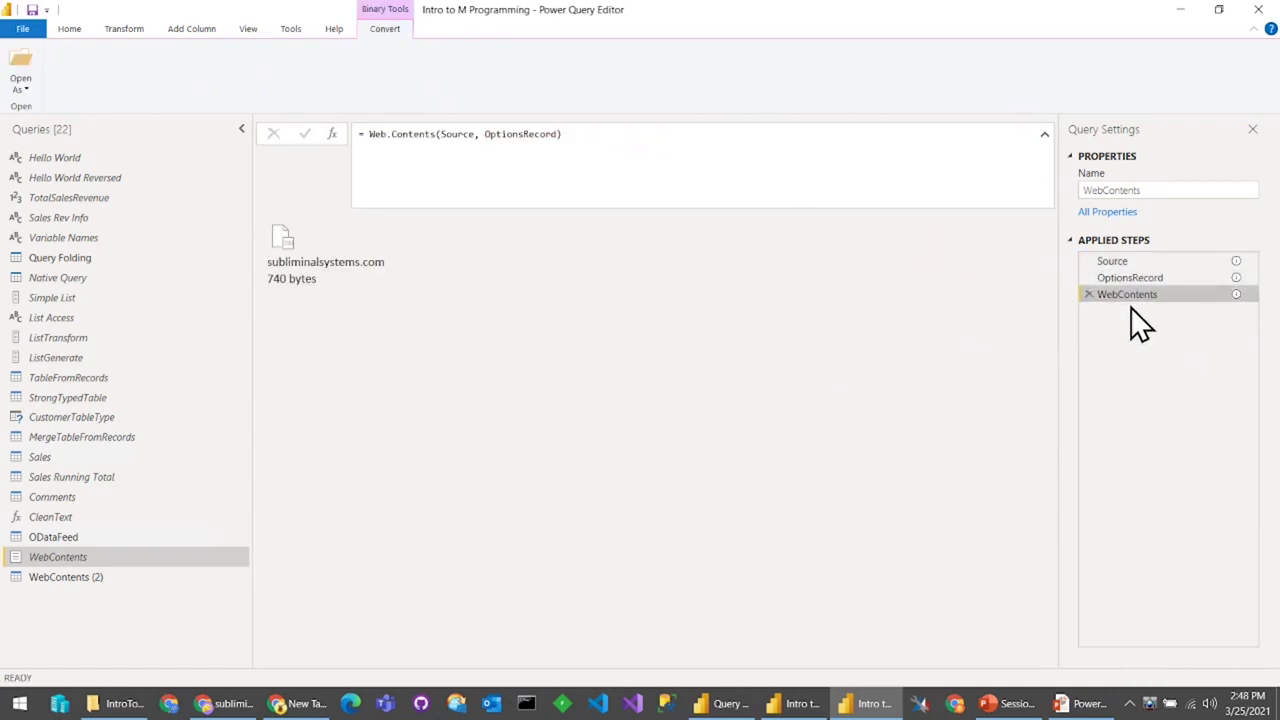
Step: Duplicate the WebContents (2) query as WebContents (3)
left_click(104, 580)
right_click(104, 580)
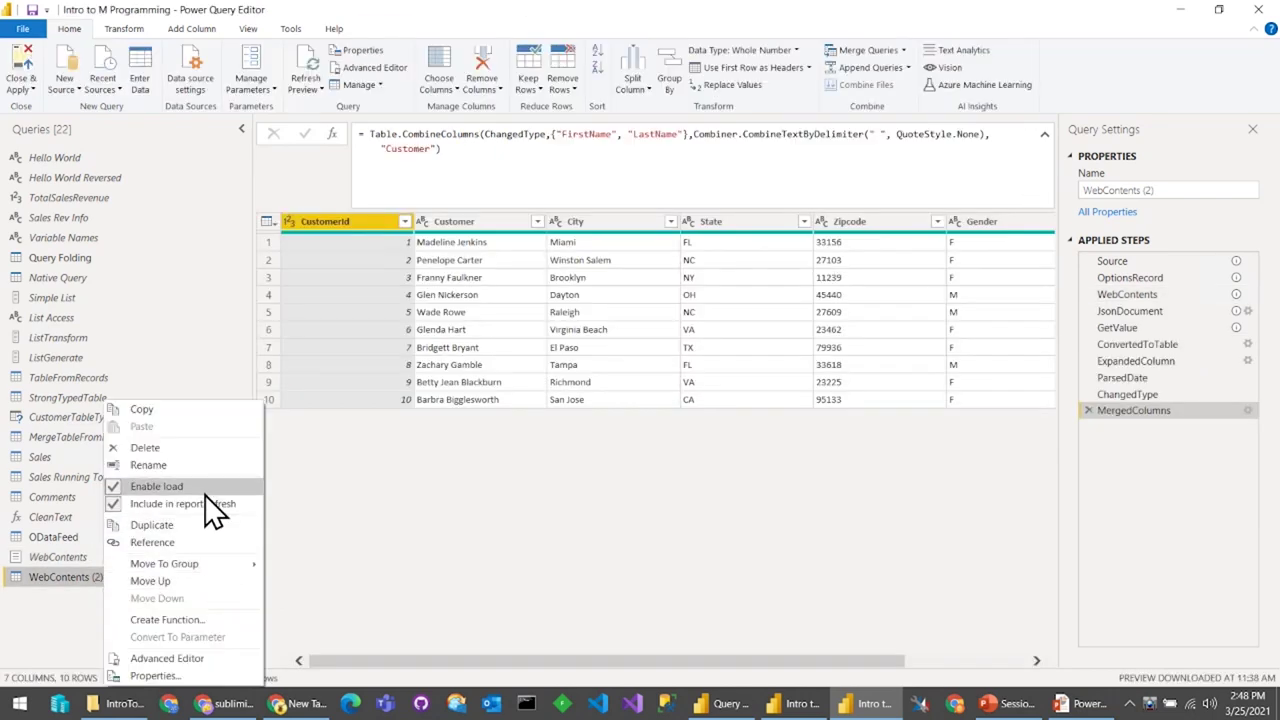
left_click(216, 527)
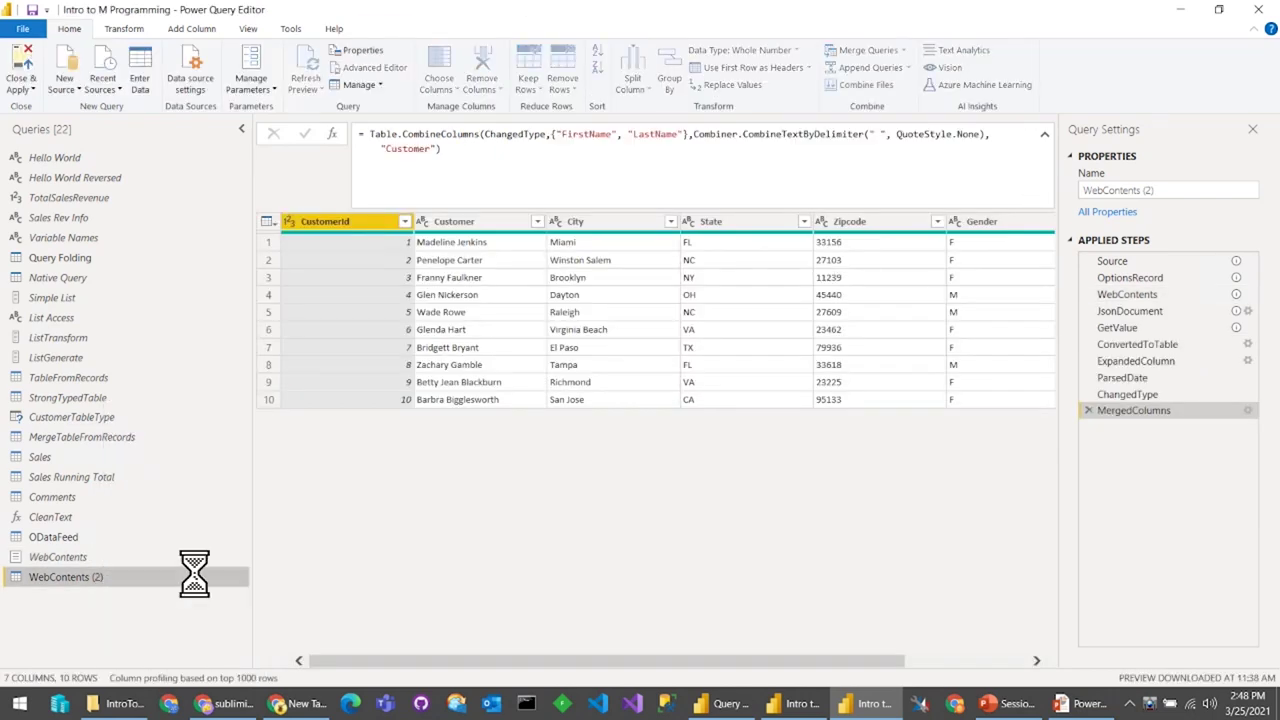
Step: Delete the GetValue step from the WebContents (3) query
left_click(1147, 311)
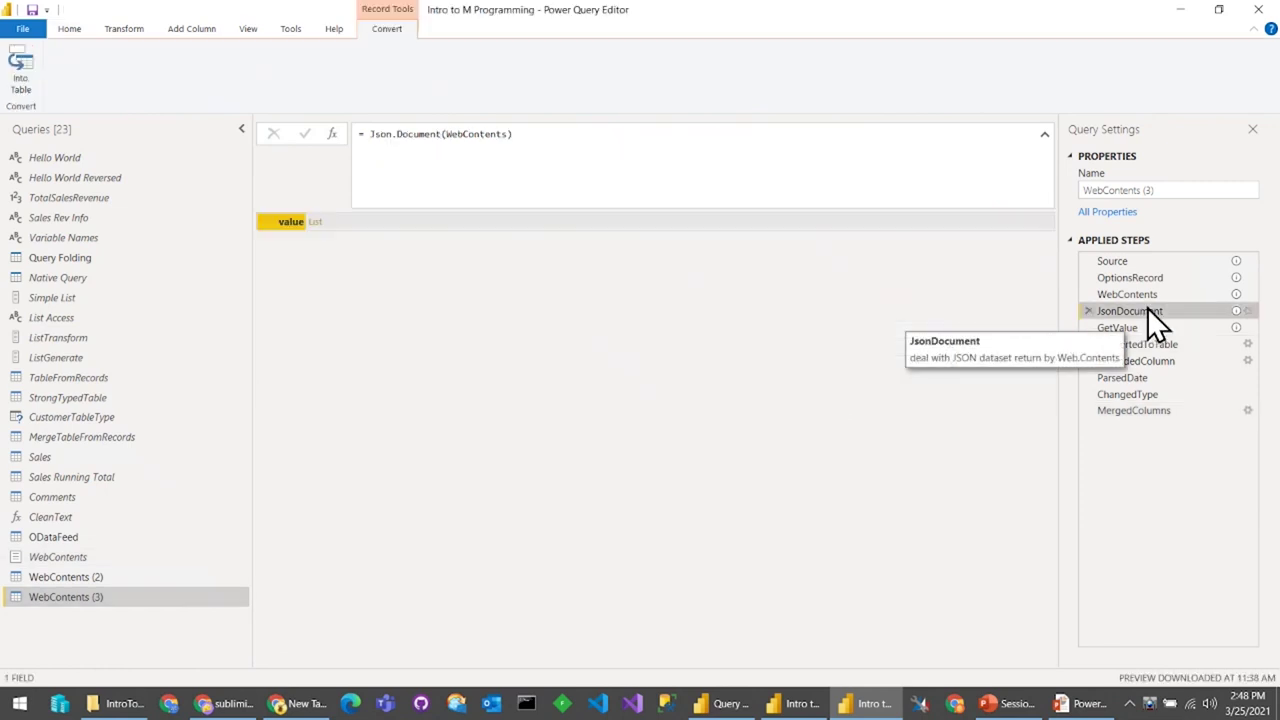
left_click(1134, 326)
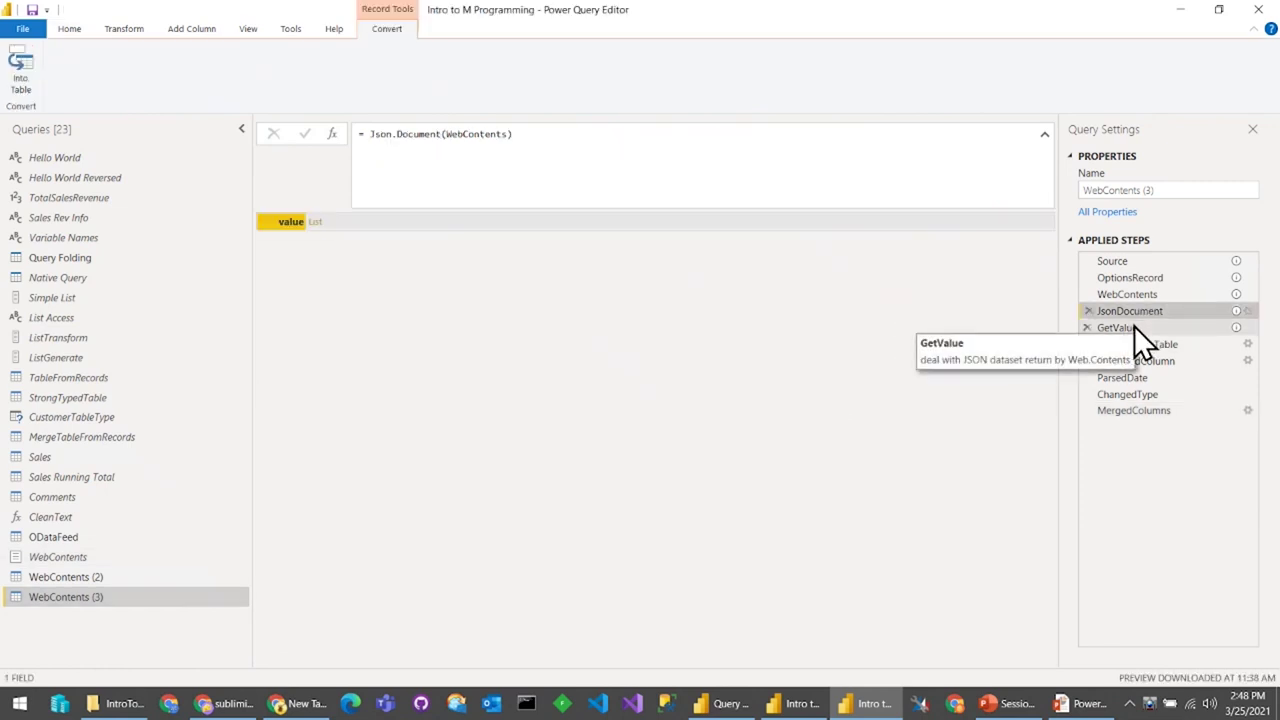
right_click(1134, 326)
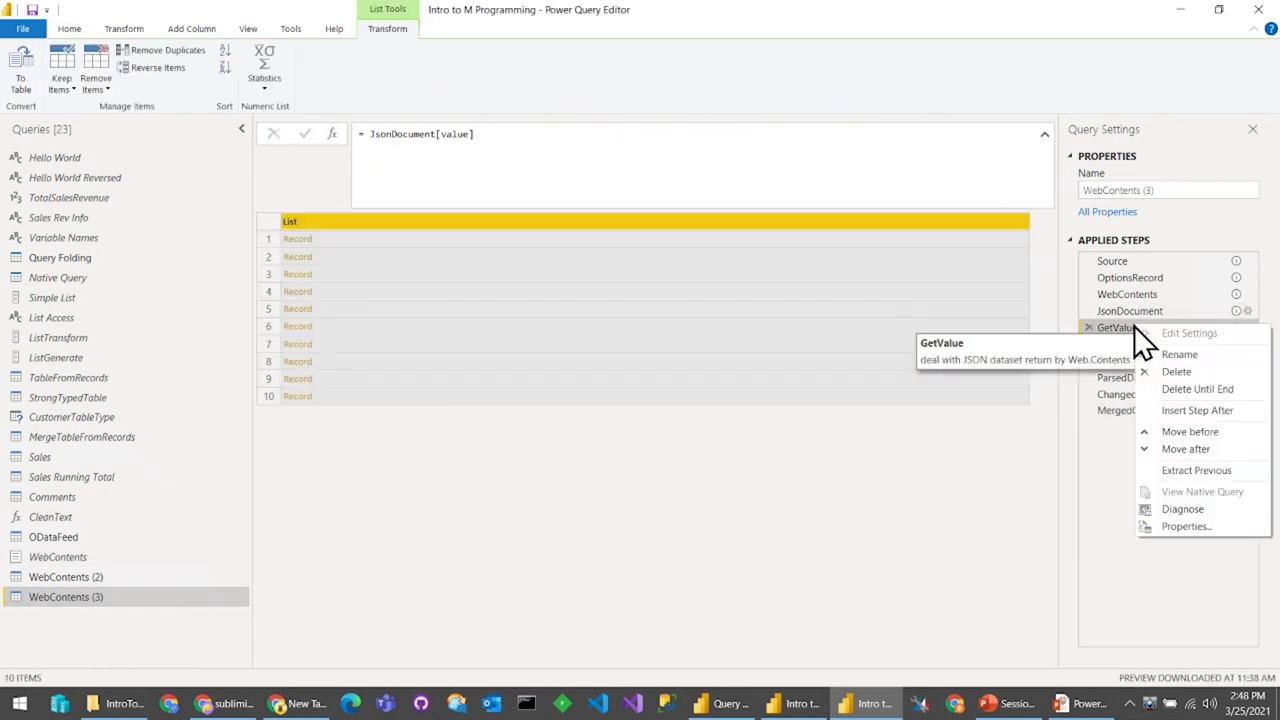
left_click(1192, 374)
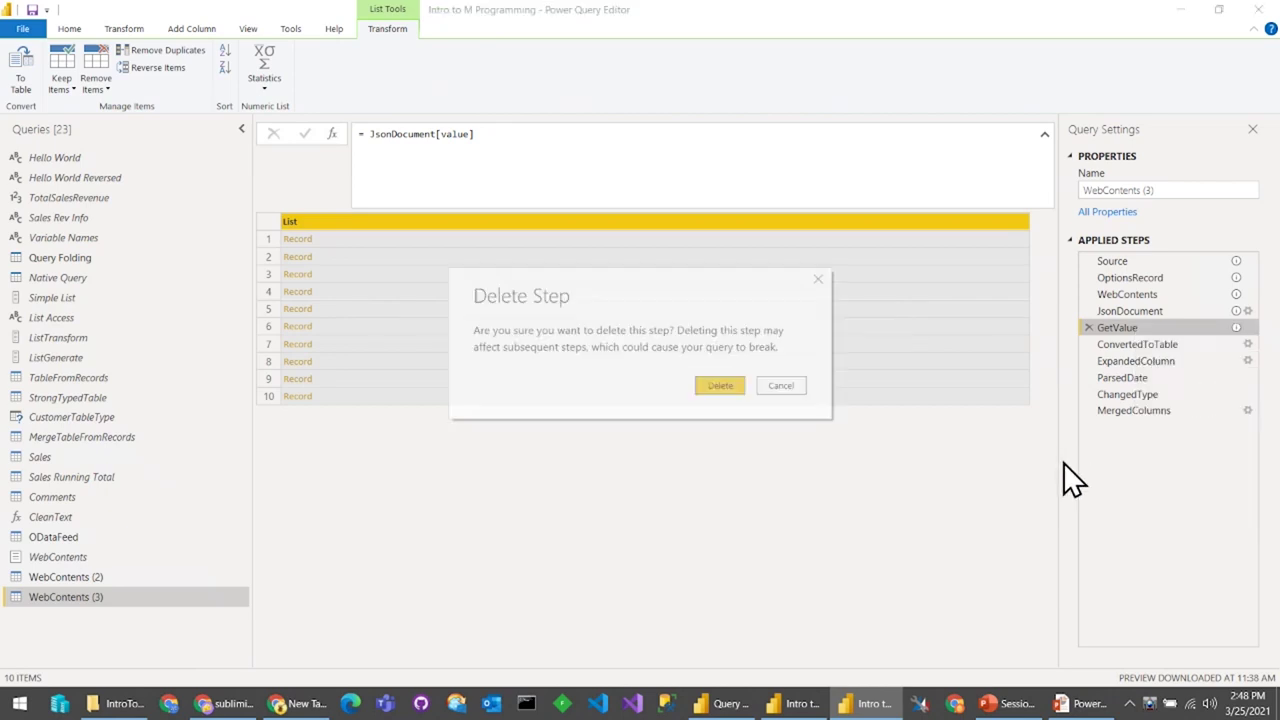
left_click(710, 386)
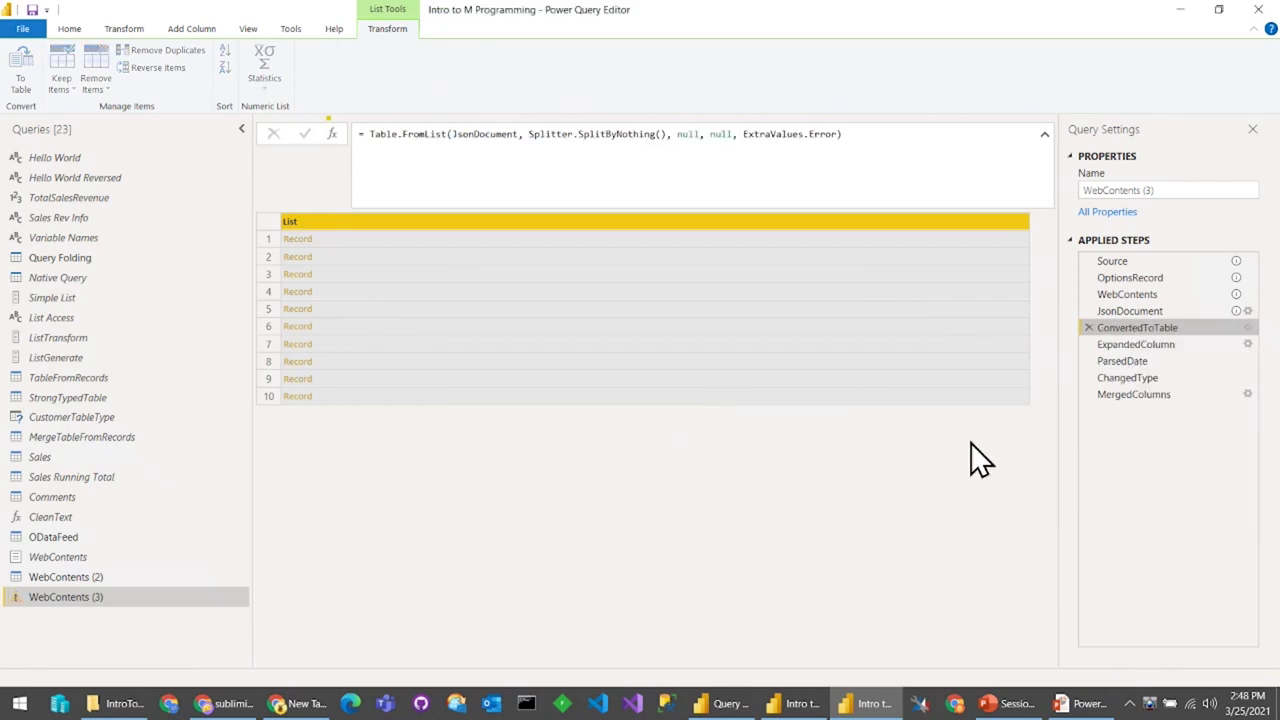
Step: Remove ConvertedToTable and all later steps, then drill into the value list of 10 records
right_click(1121, 331)
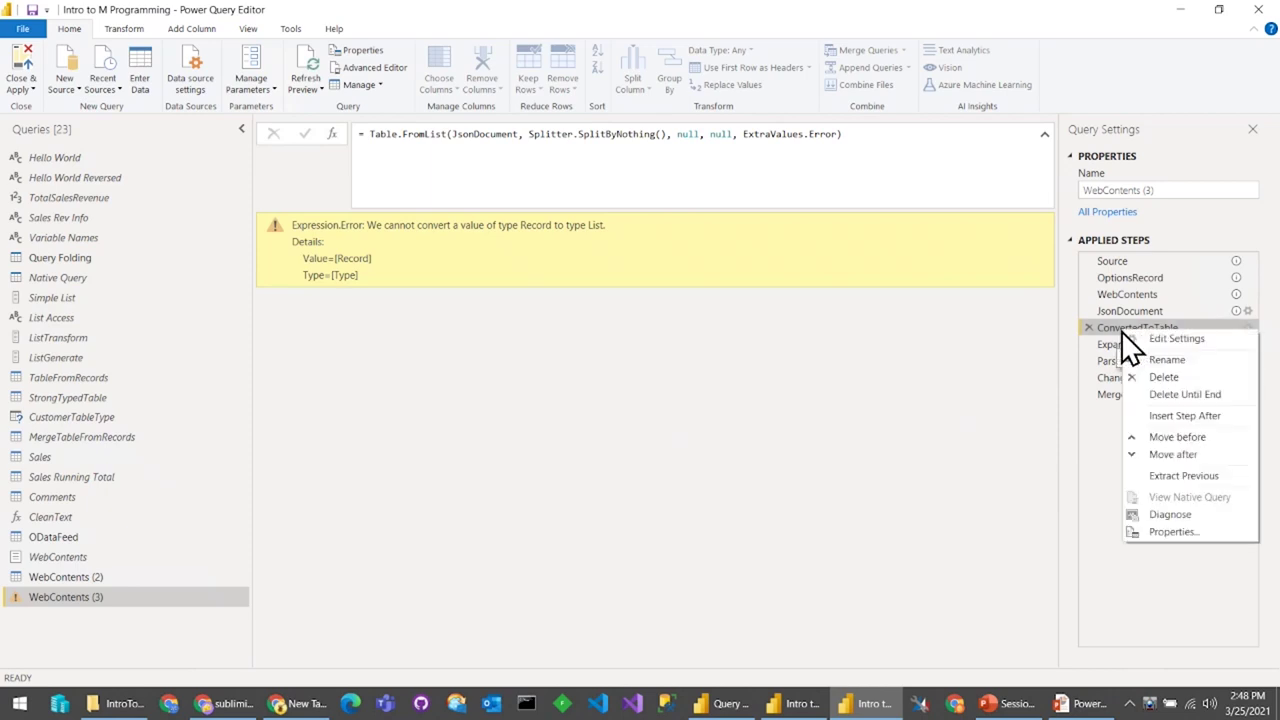
left_click(1195, 396)
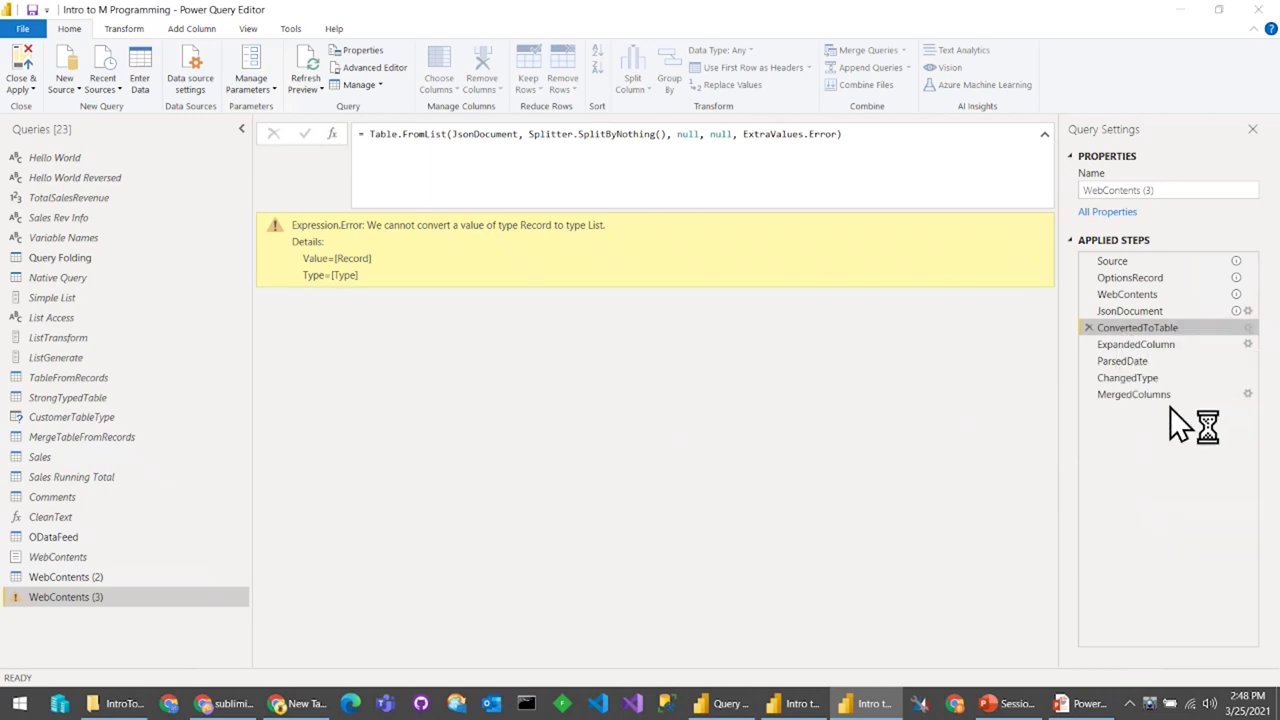
left_click(714, 387)
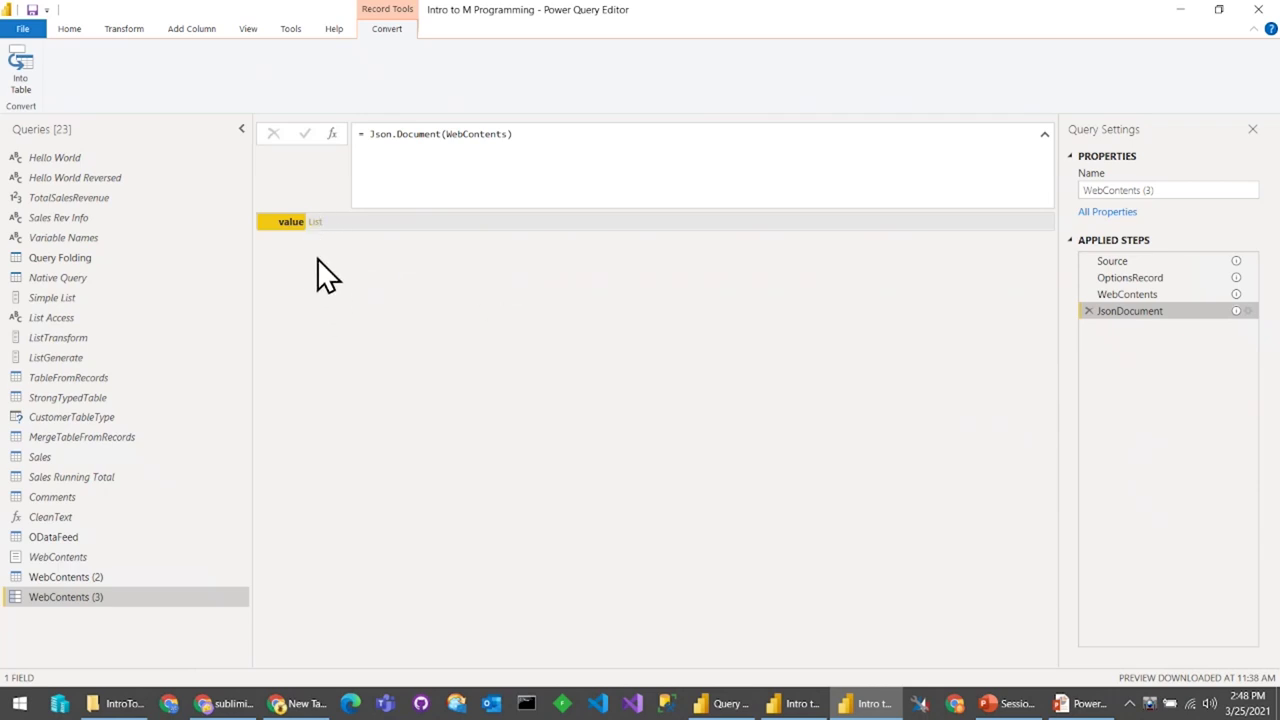
left_click(314, 223)
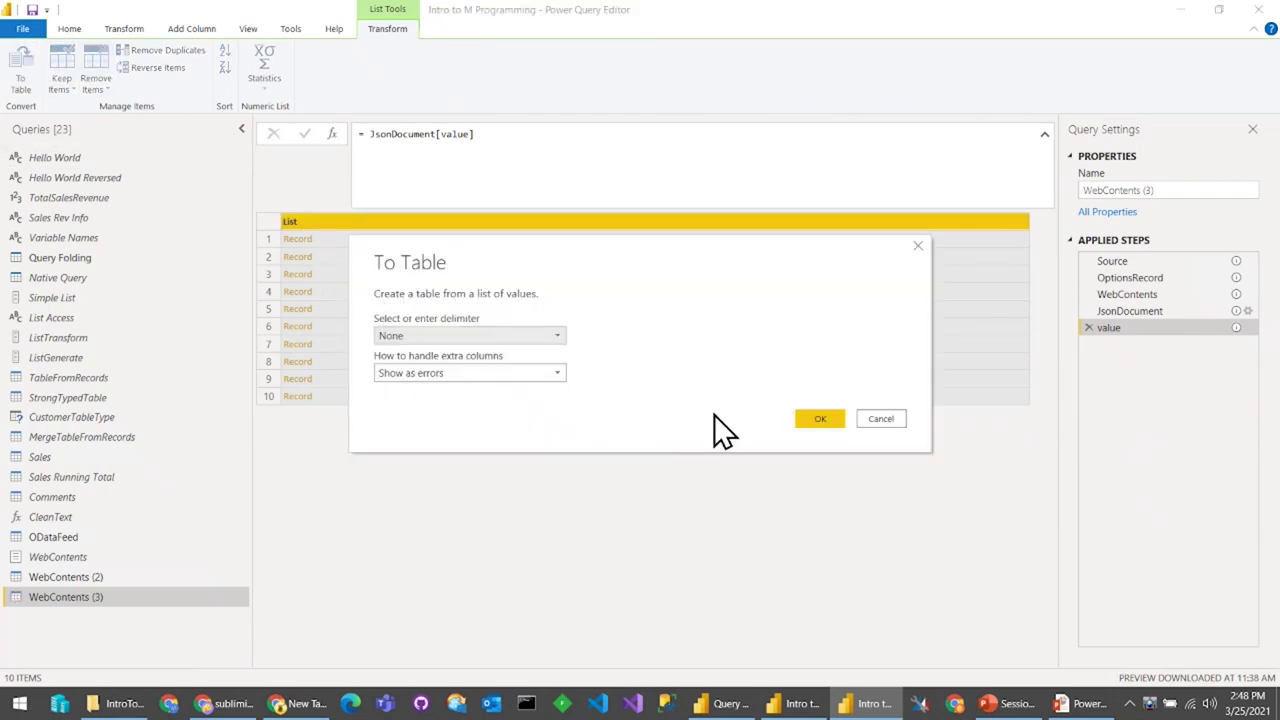
Step: Convert WebContents (3)'s list to a table, expand Column1 into 8 unprefixed customer columns, then select WebContents (2)
left_click(810, 420)
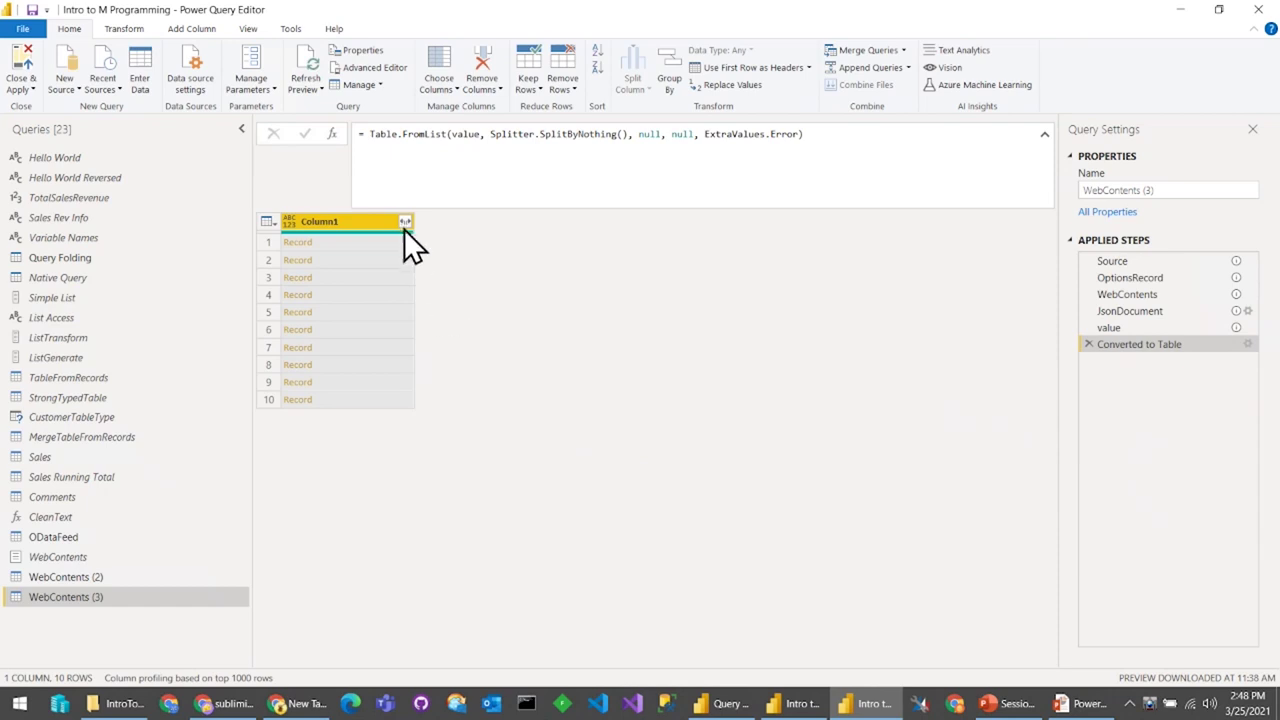
left_click(406, 220)
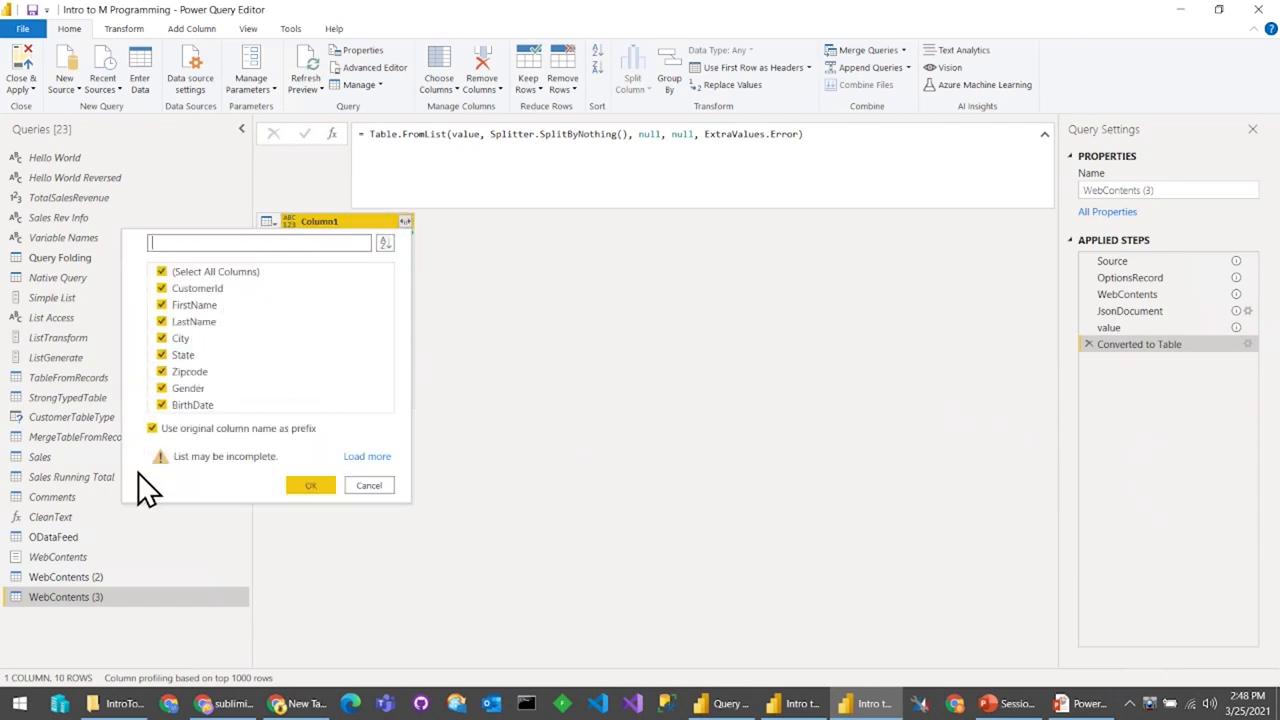
left_click(153, 428)
left_click(311, 486)
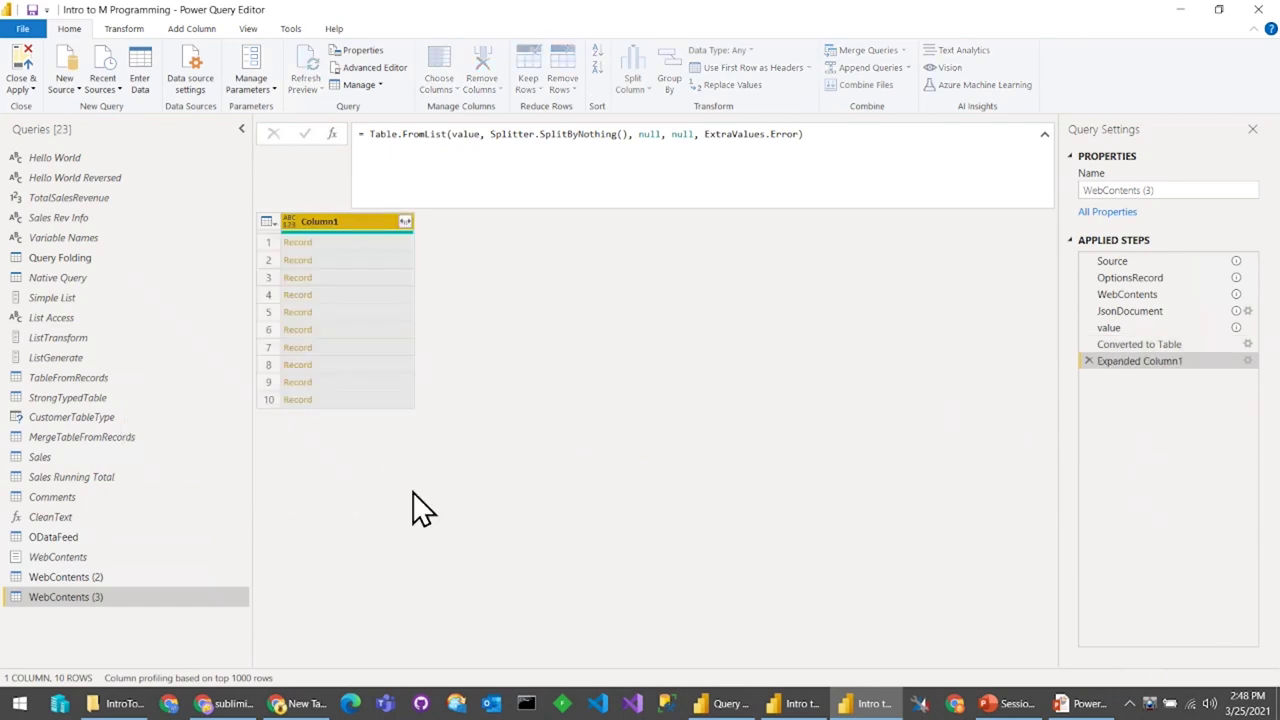
left_click(288, 221)
left_click(526, 627)
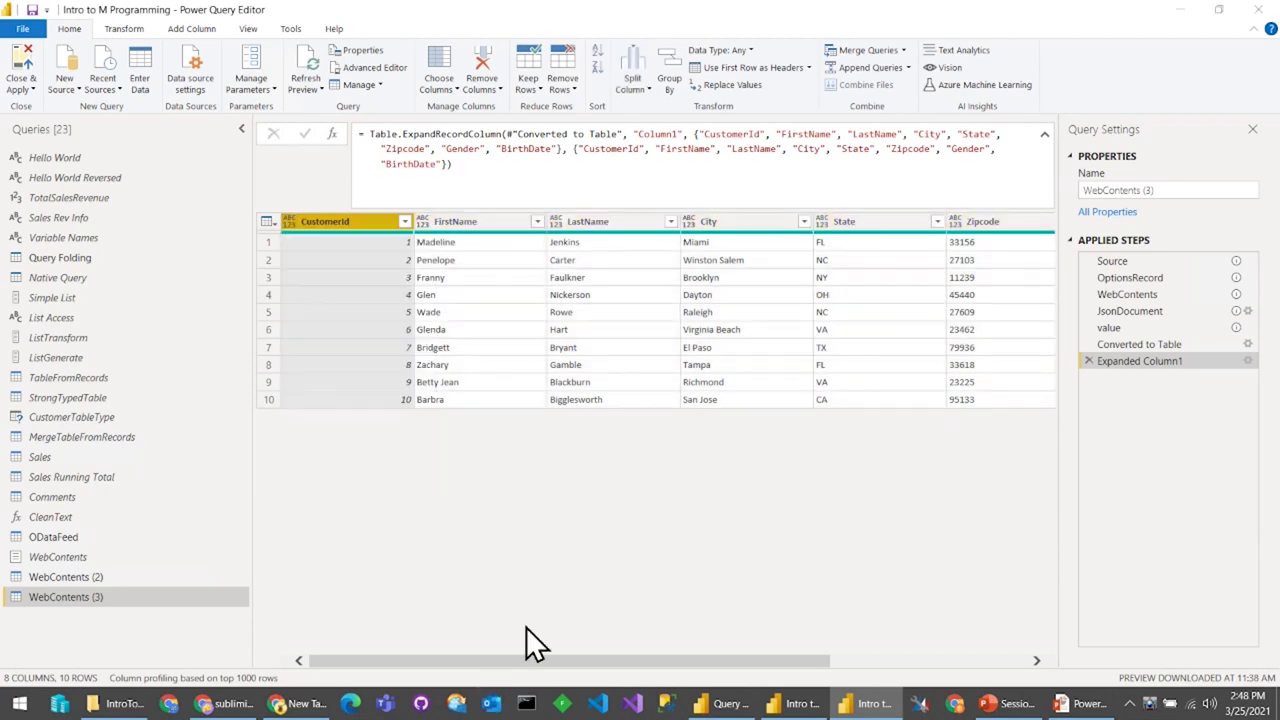
left_click(145, 577)
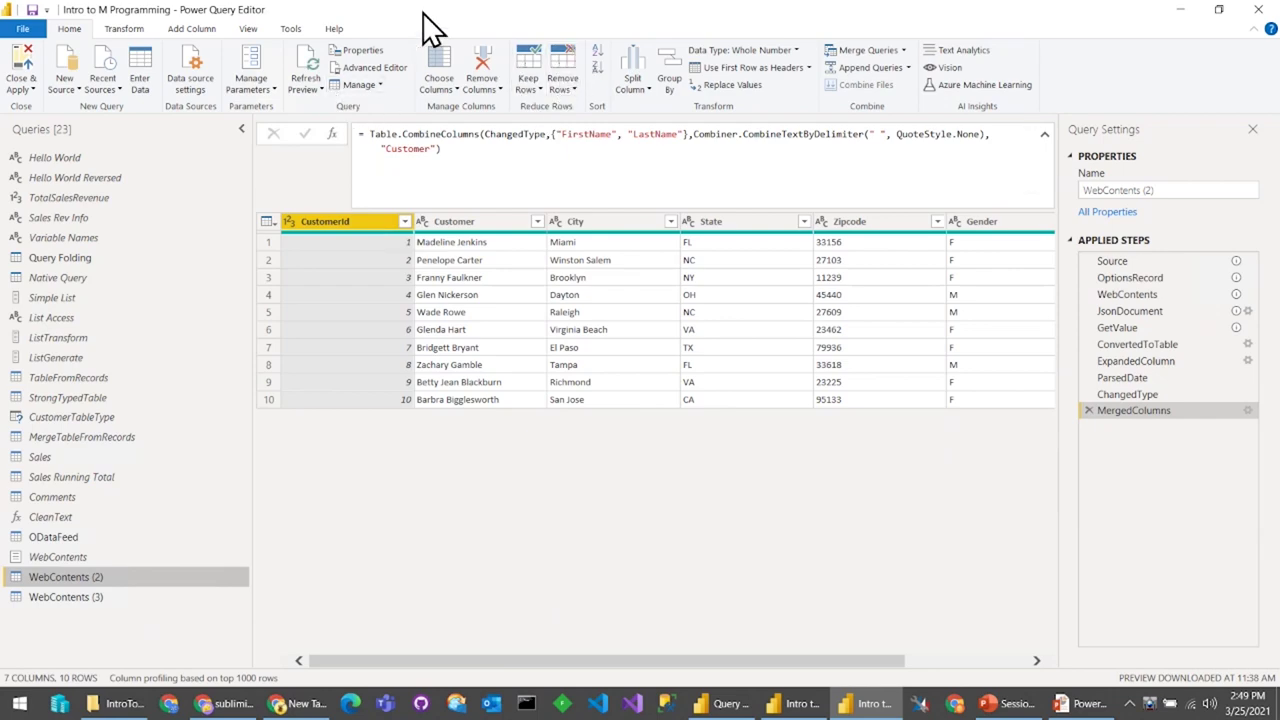
Step: Delete the original WebContents query after comparing it with WebContents (2)
left_click_drag(430, 10, 629, 129)
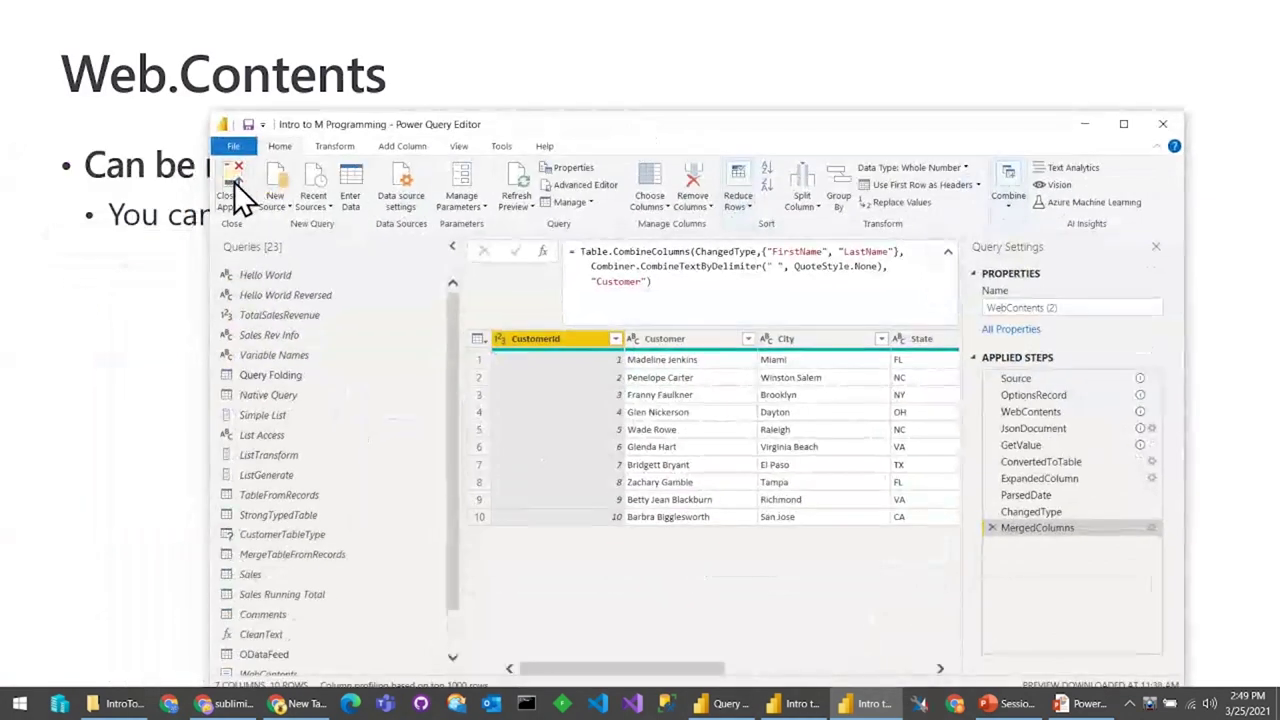
scroll(332, 588, "down", 3)
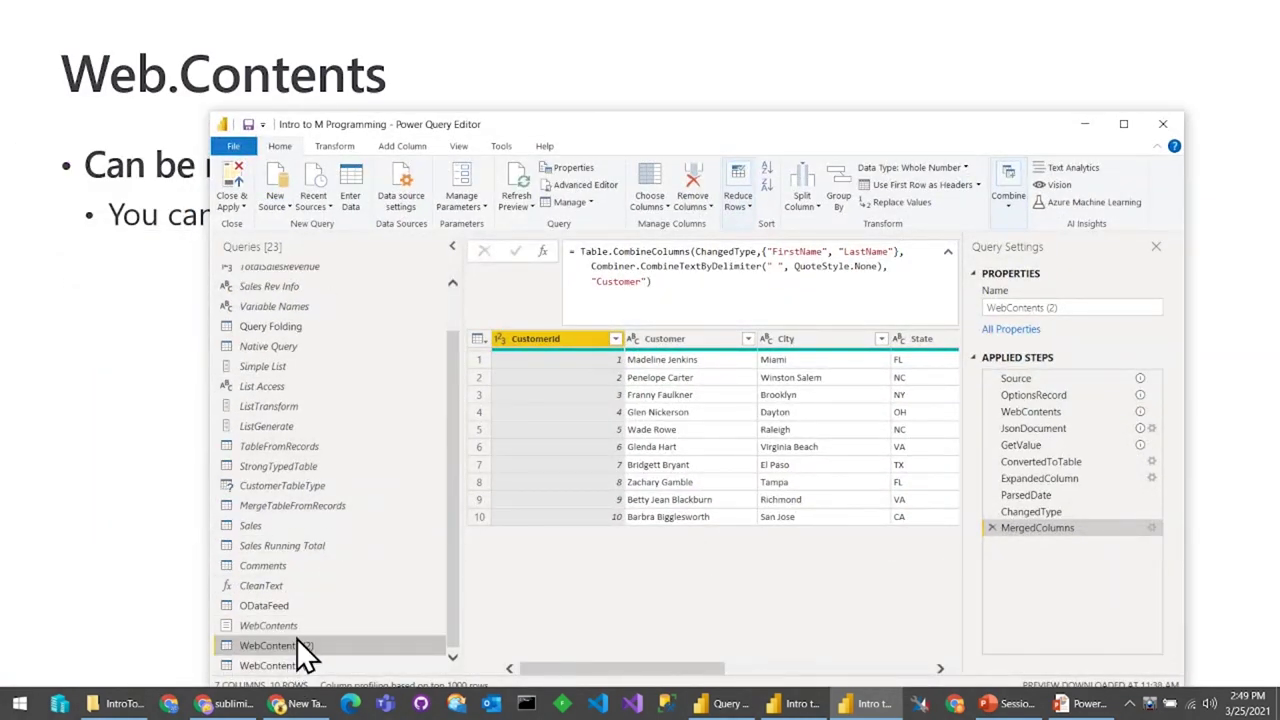
left_click(298, 625)
left_click(290, 646)
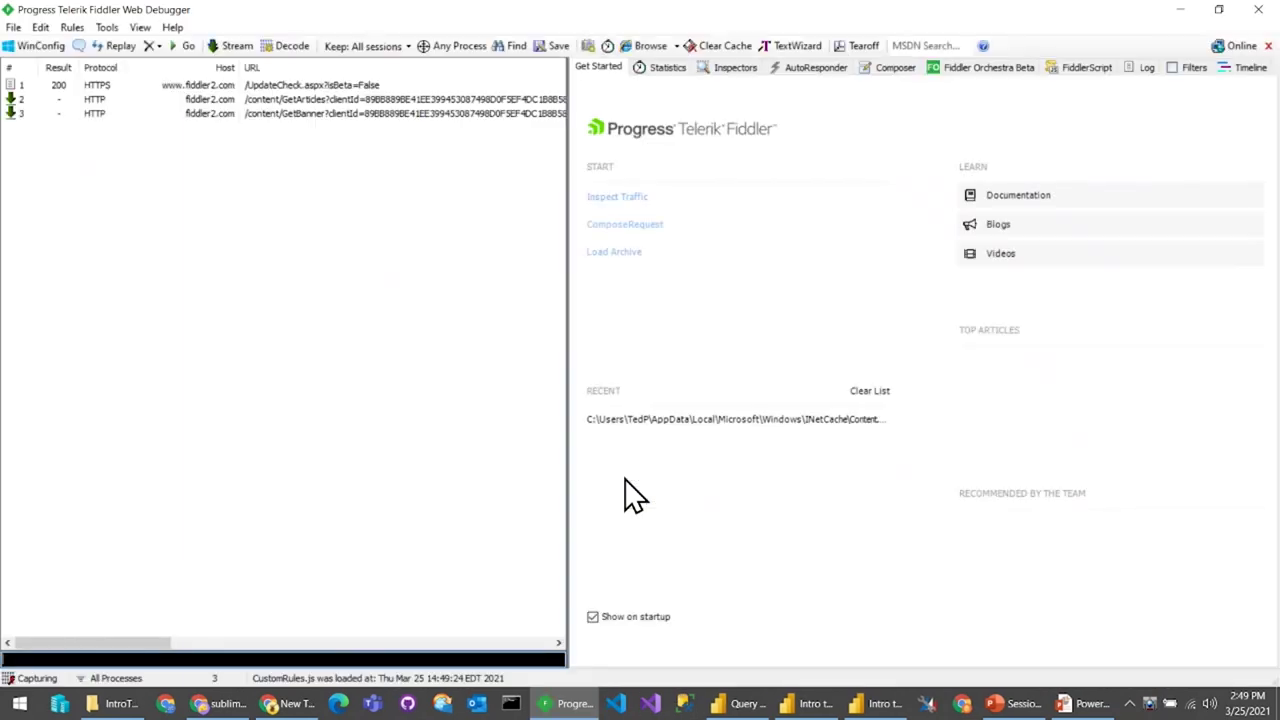
key("alt+Tab")
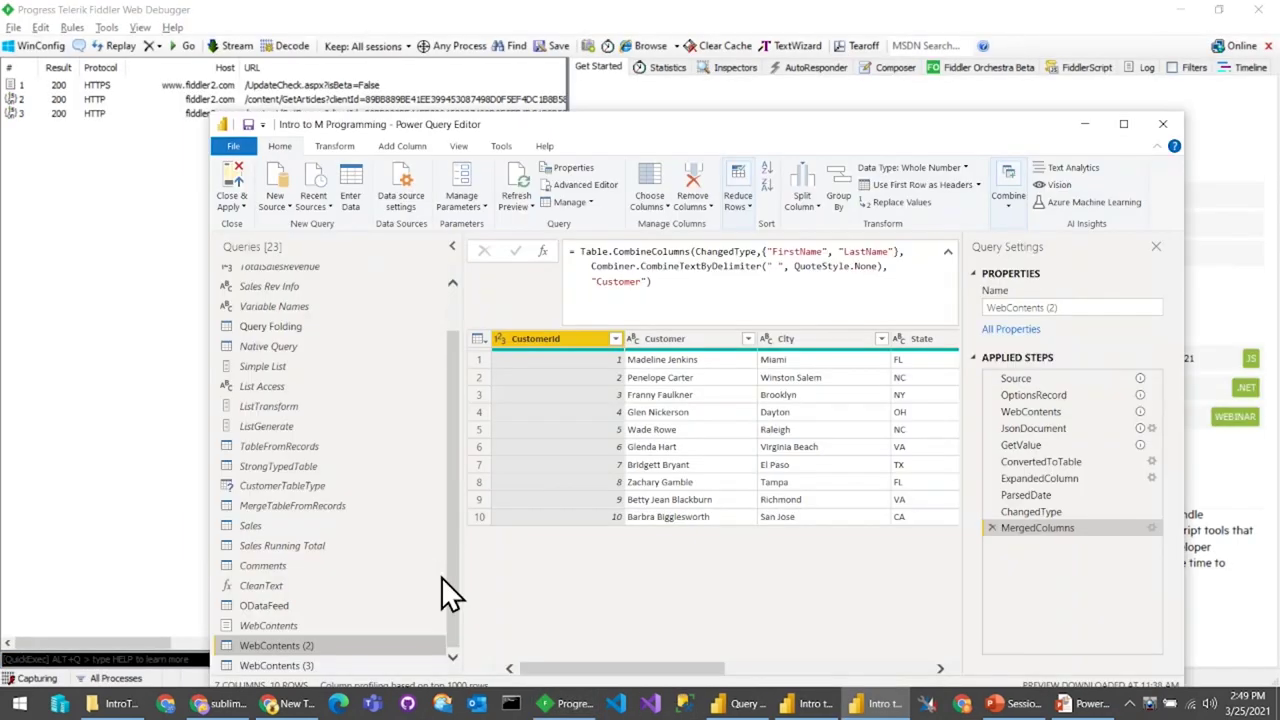
right_click(290, 626)
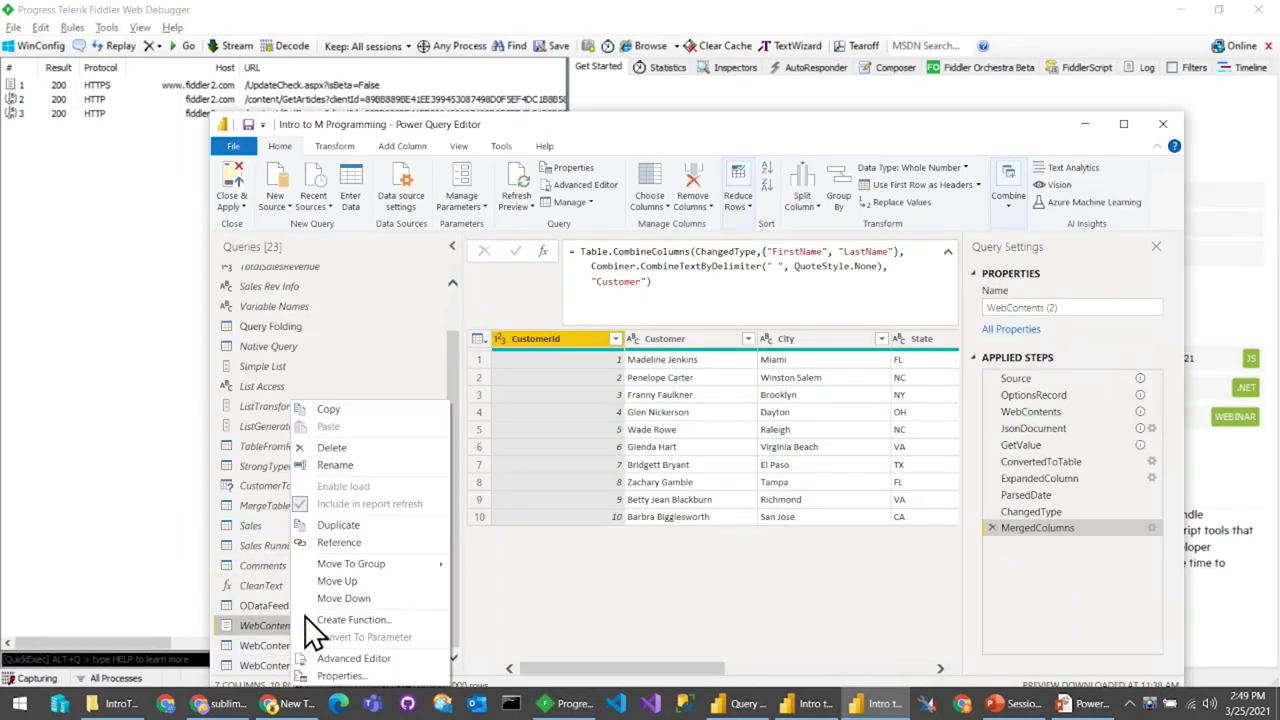
left_click(375, 448)
left_click(733, 378)
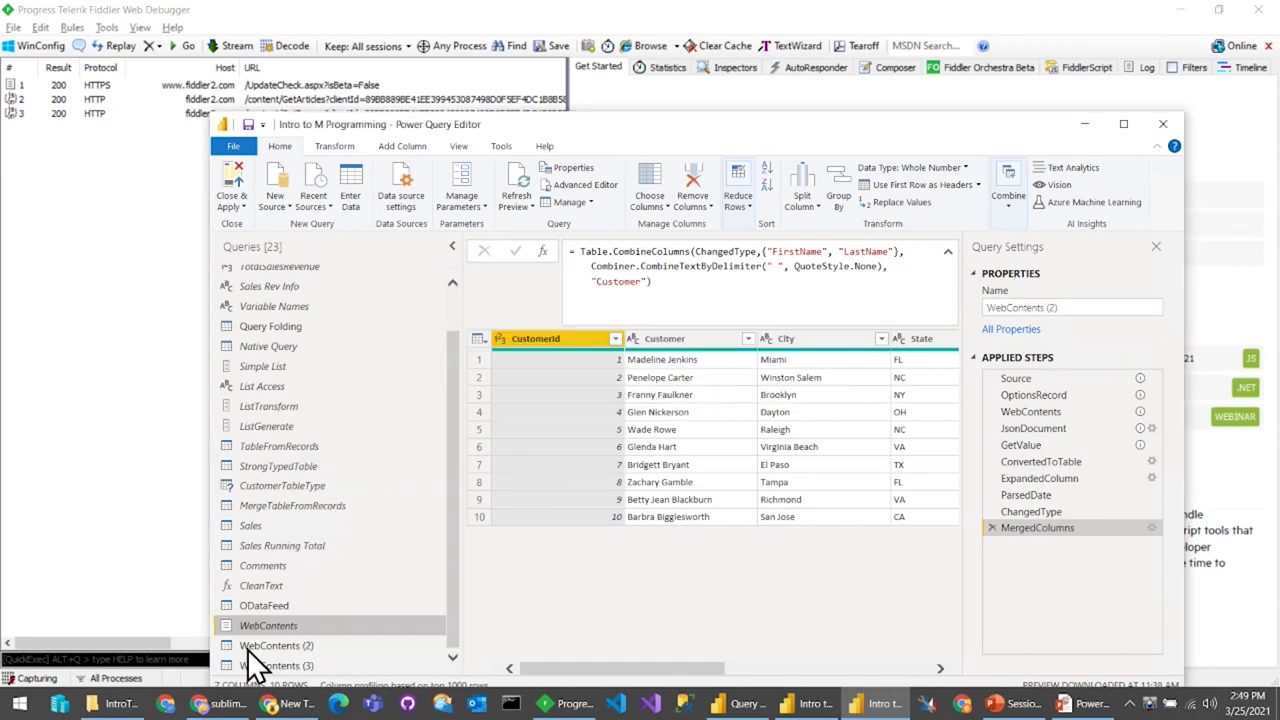
Step: Rename the WebContents (2) query to WebContents
right_click(284, 646)
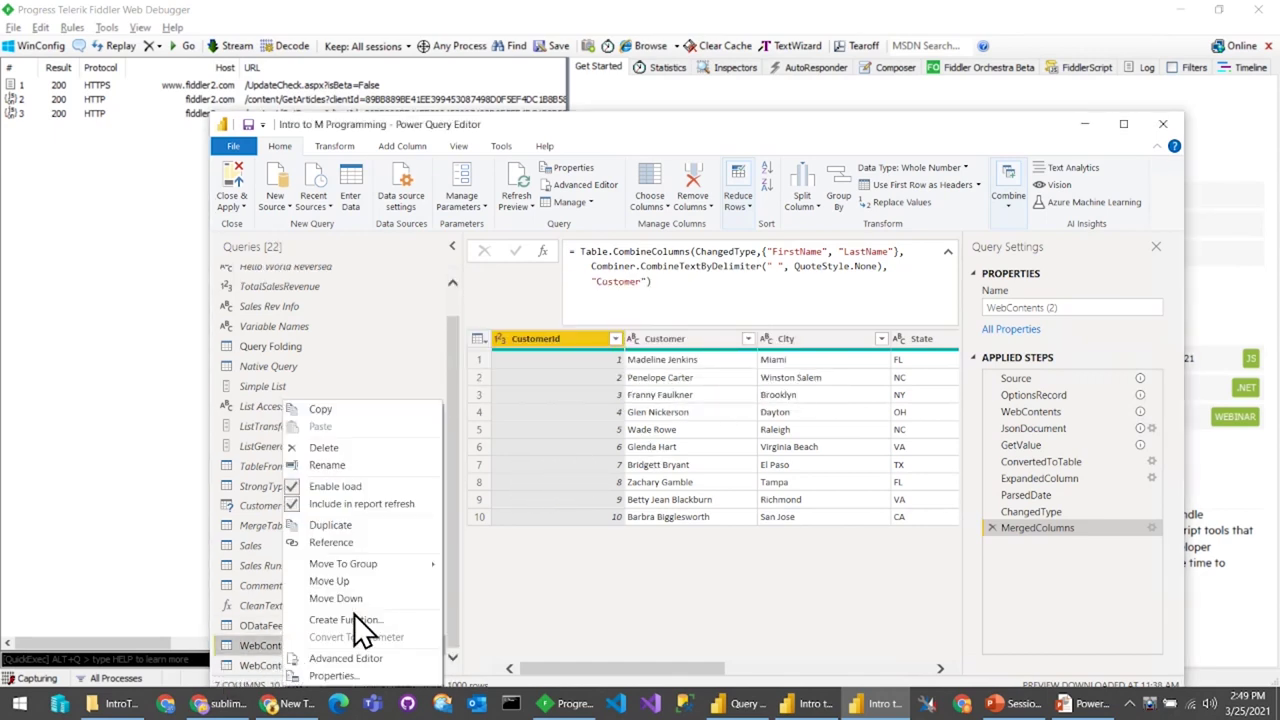
left_click(378, 468)
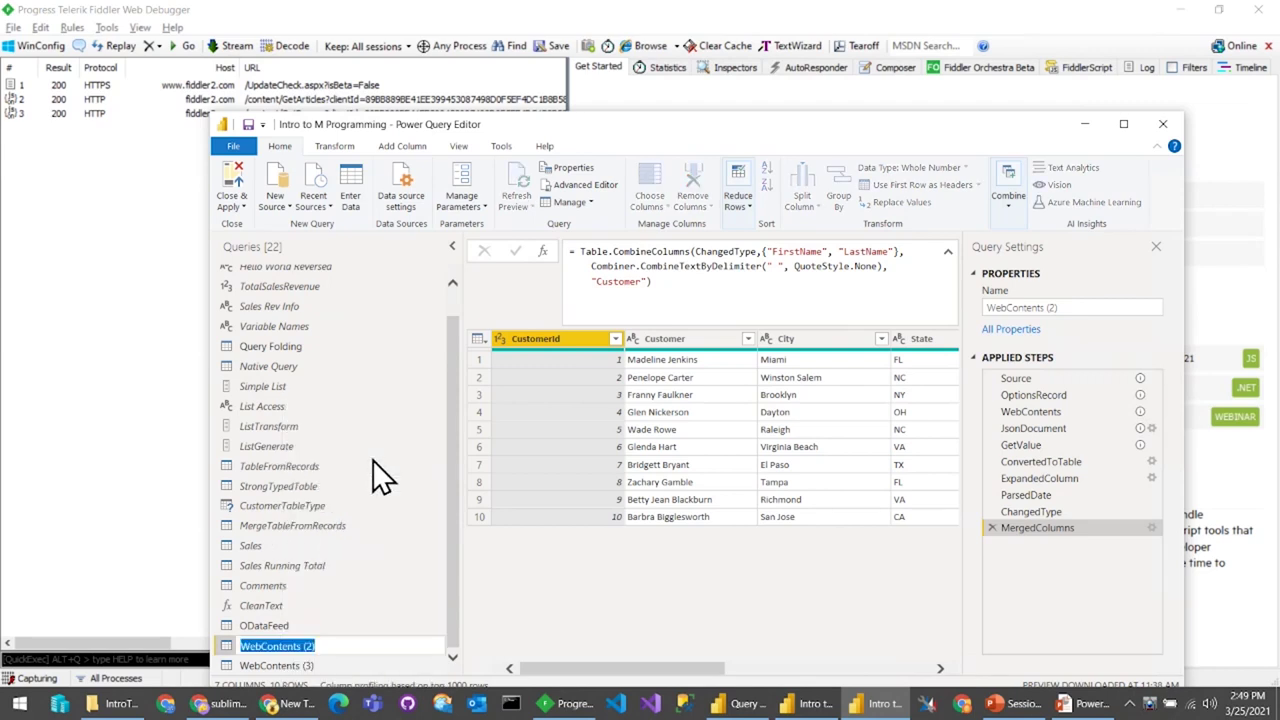
key("End")
key("BackSpace")
key("Return")
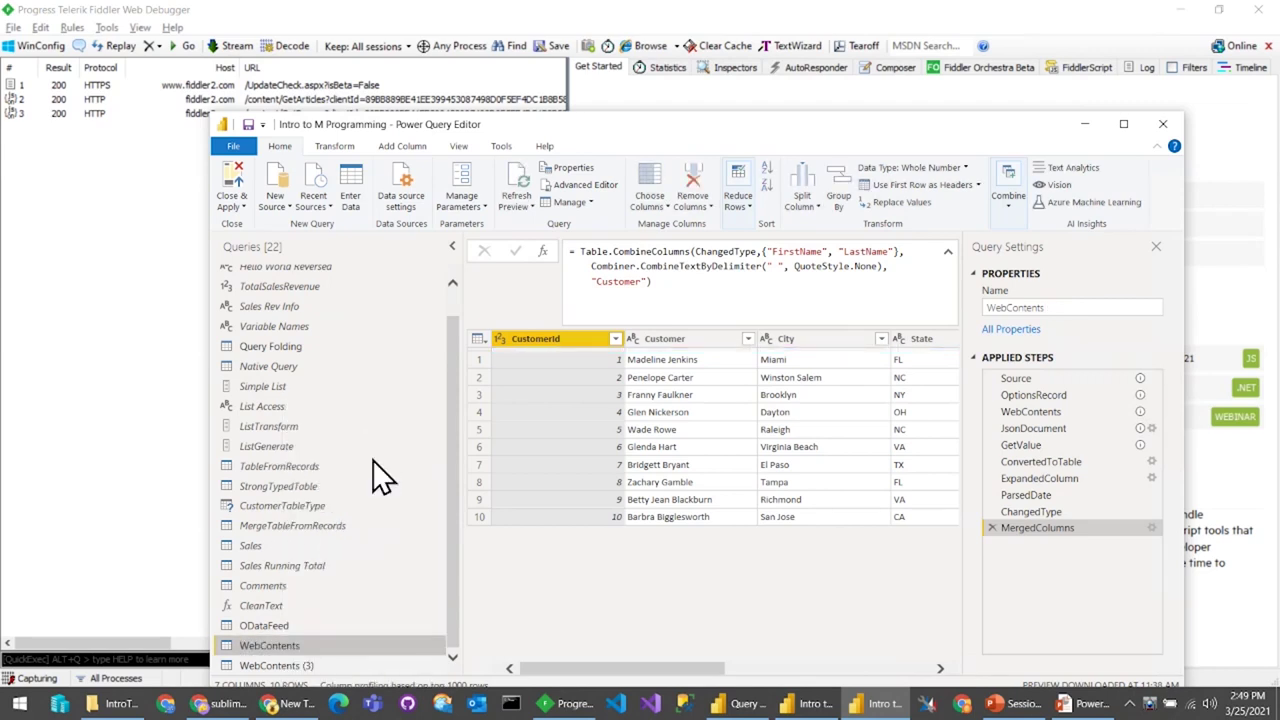
right_click(365, 645)
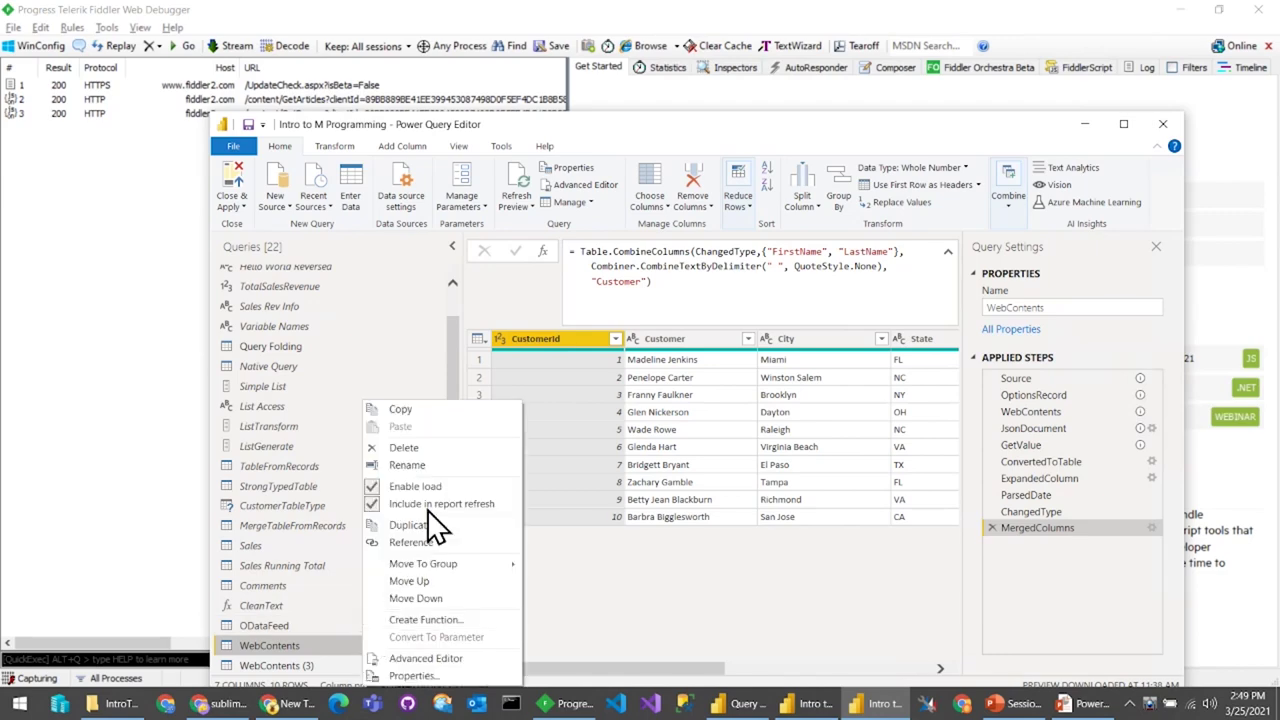
Step: Apply the query changes to load WebContents and WebContents (3), and show Fiddler's traffic Filters
left_click(240, 185)
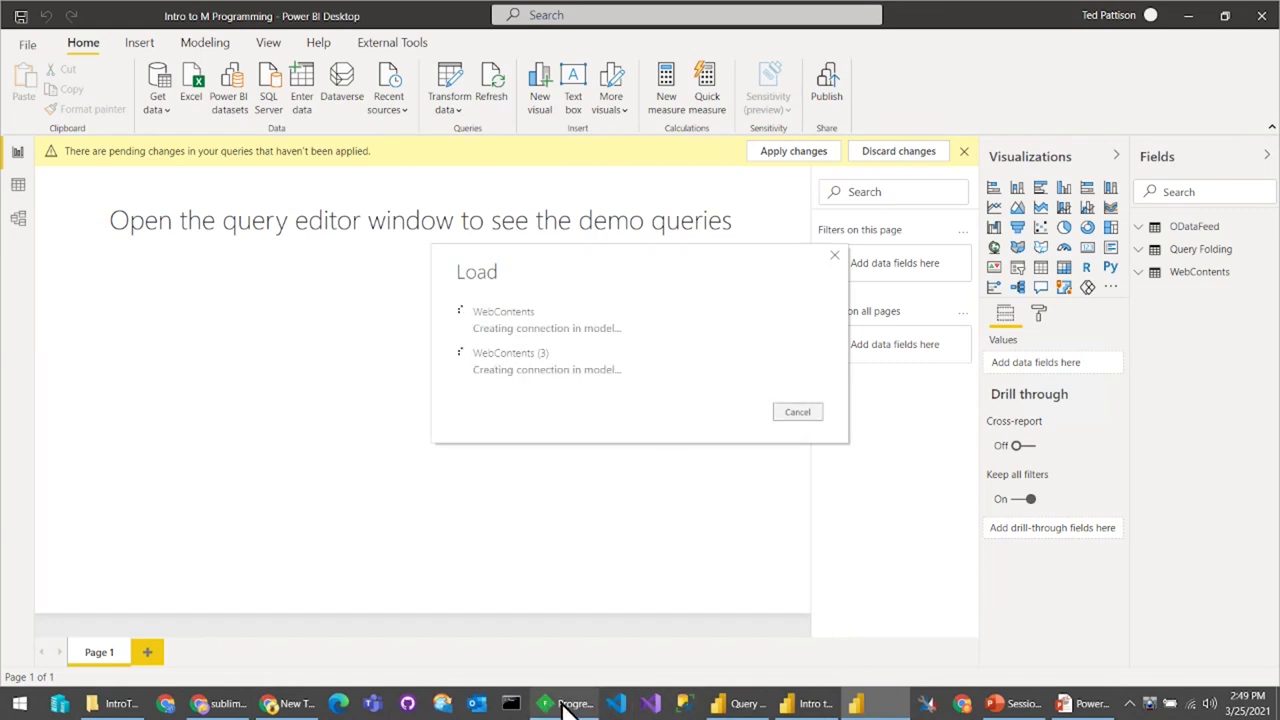
left_click(578, 704)
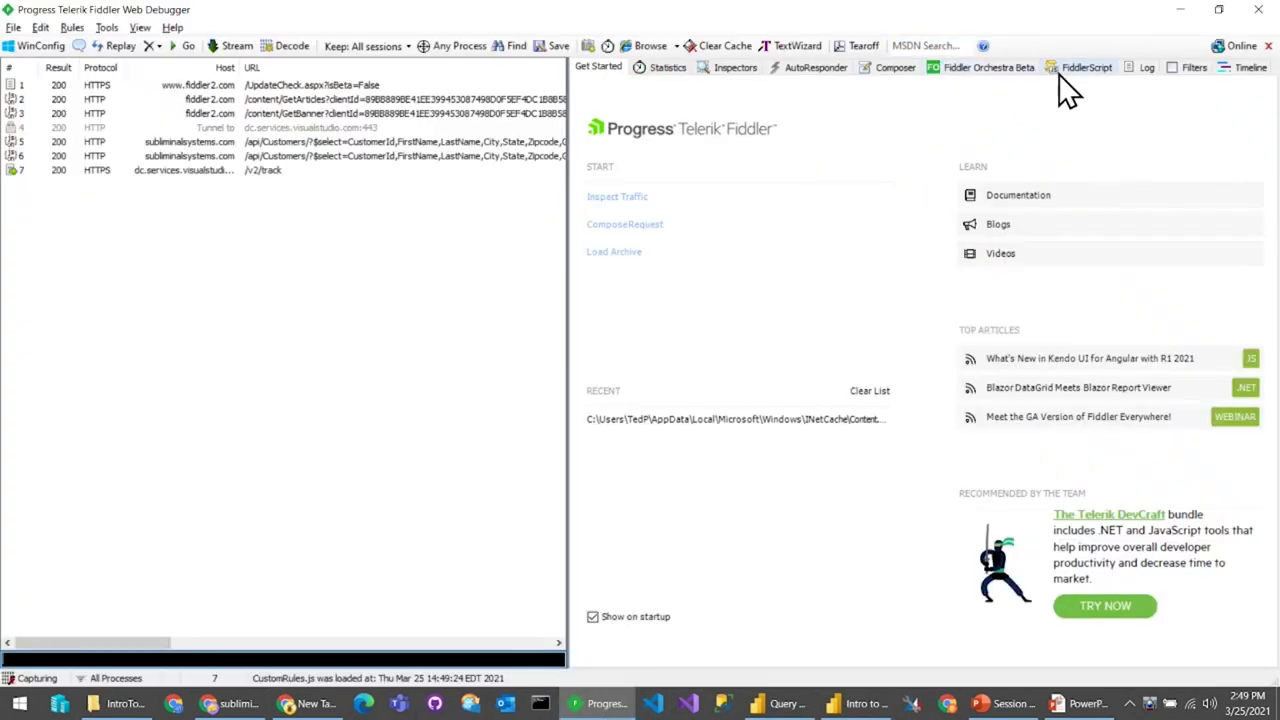
left_click(1182, 67)
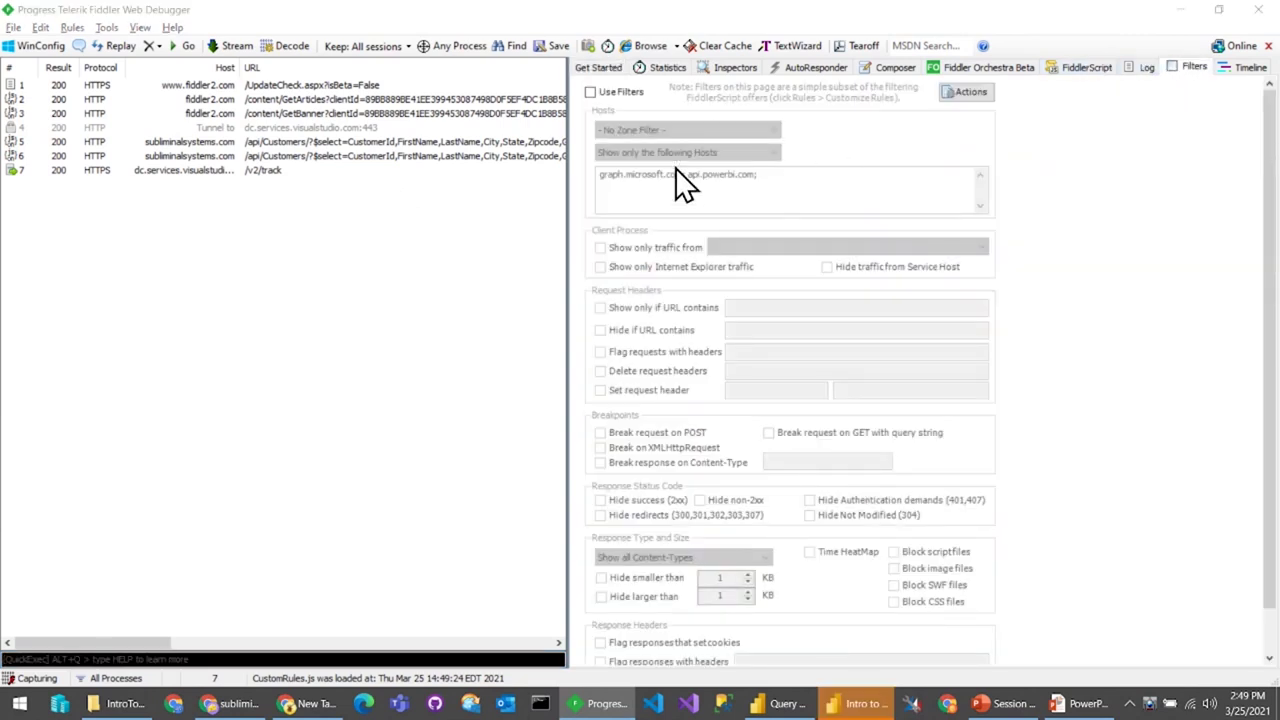
Step: Bring the Power BI Desktop window forward alongside Fiddler
key("alt+Tab")
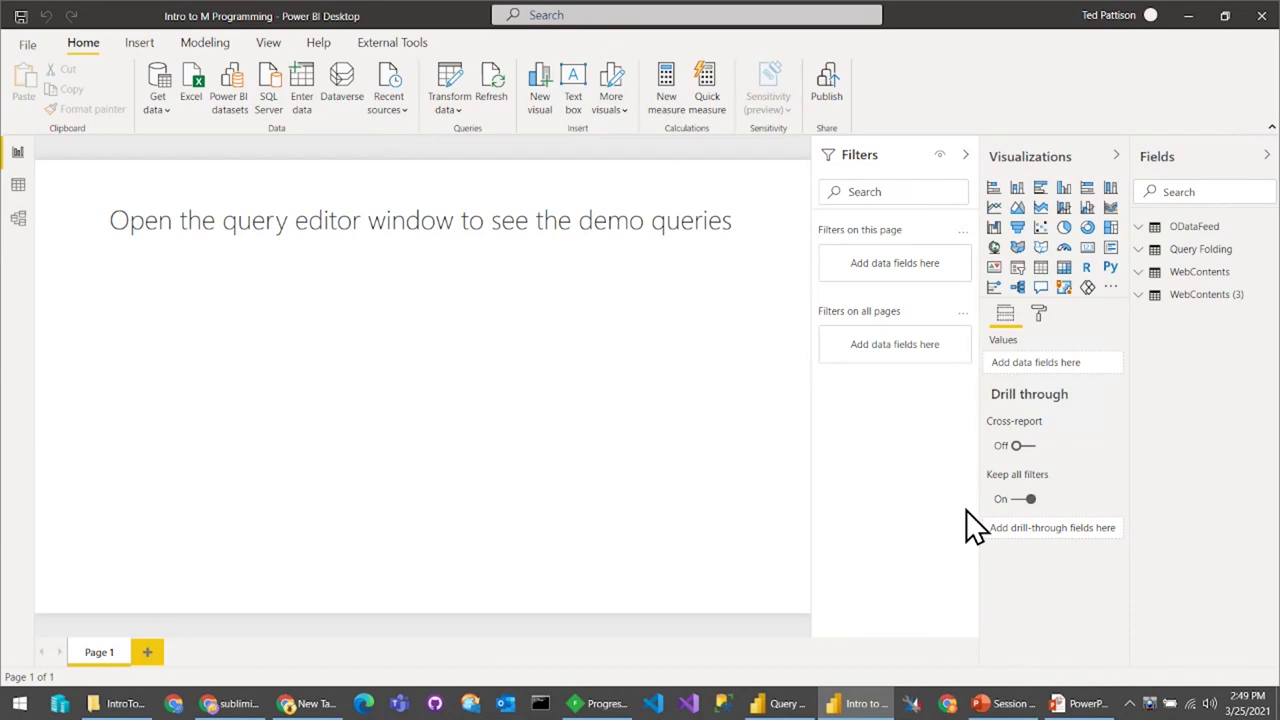
key("alt+Tab")
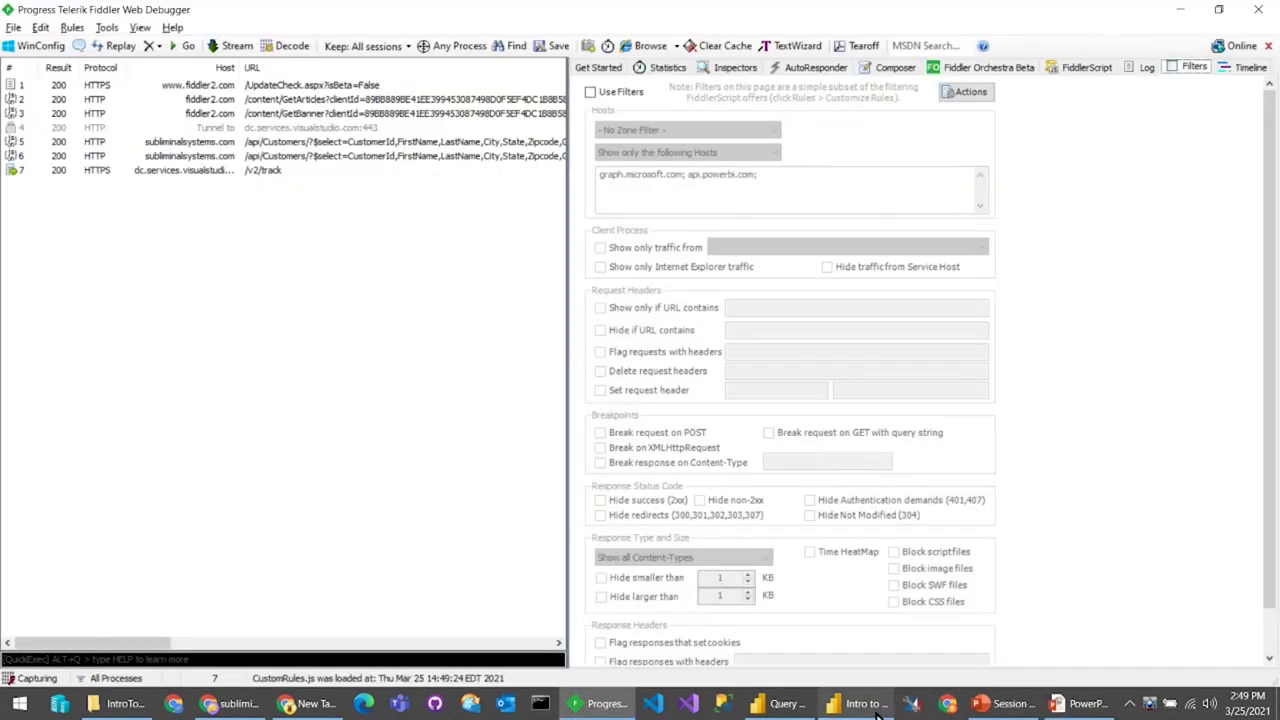
mouse_move(876, 707)
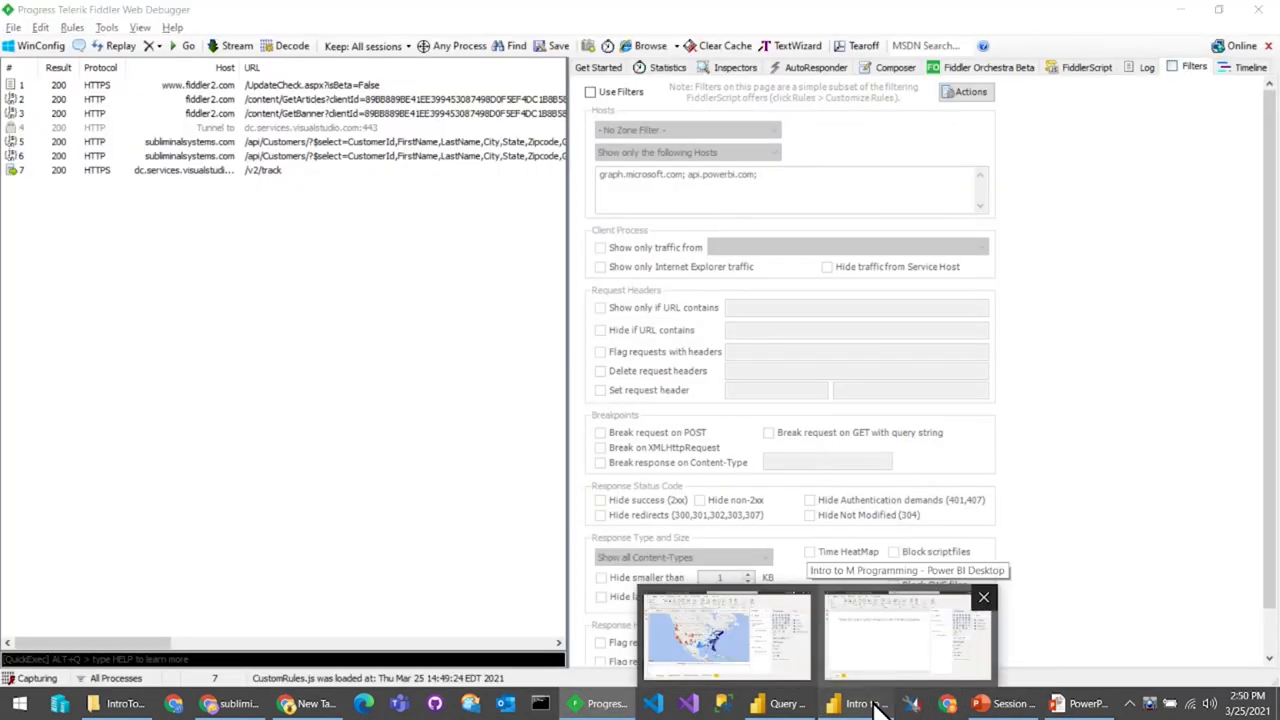
left_click(907, 632)
Step: Refresh the ODataFeed table and inspect its /api/ and $metadata requests (sessions 9–11) in Fiddler
left_click_drag(429, 17, 731, 106)
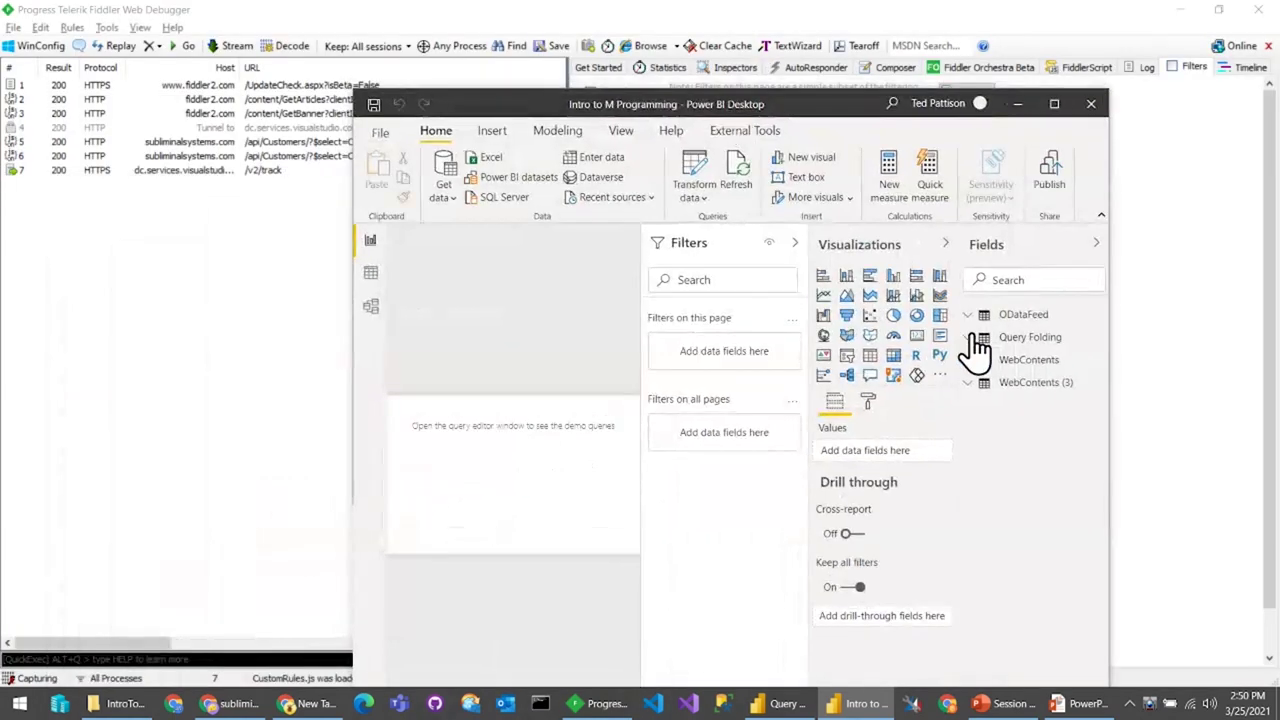
right_click(1027, 324)
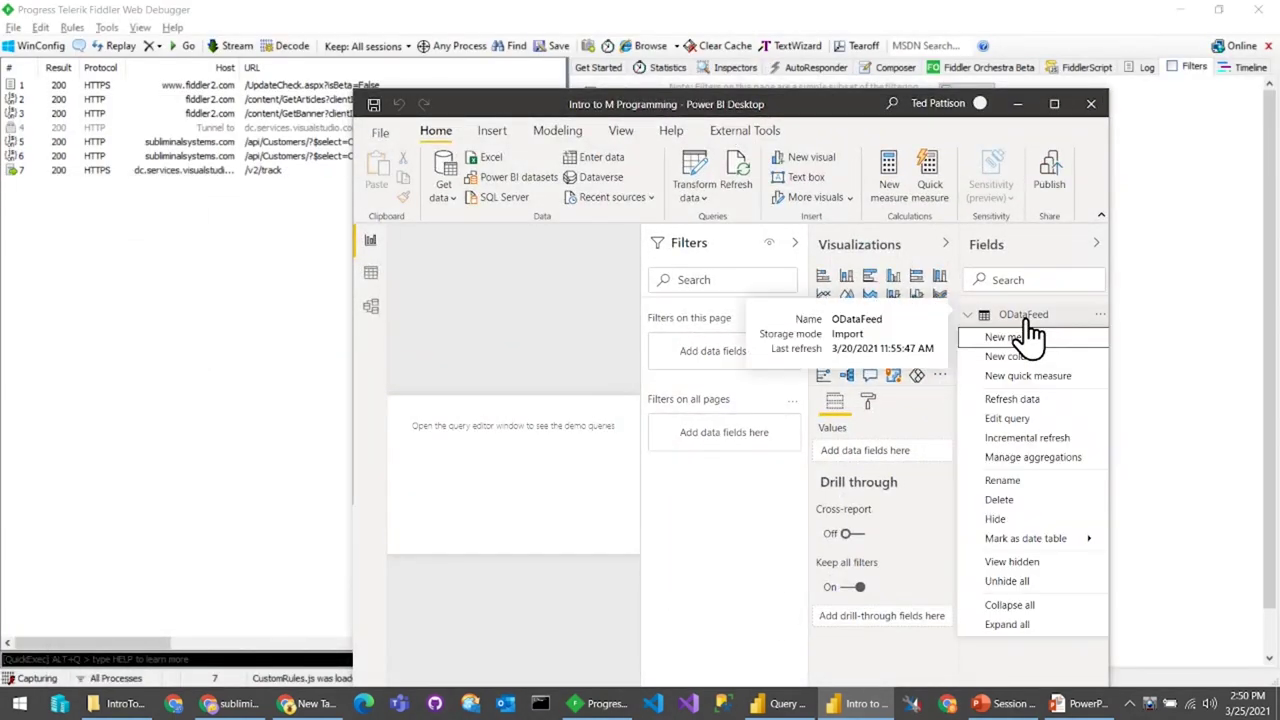
left_click(1015, 322)
right_click(1016, 322)
left_click(1033, 405)
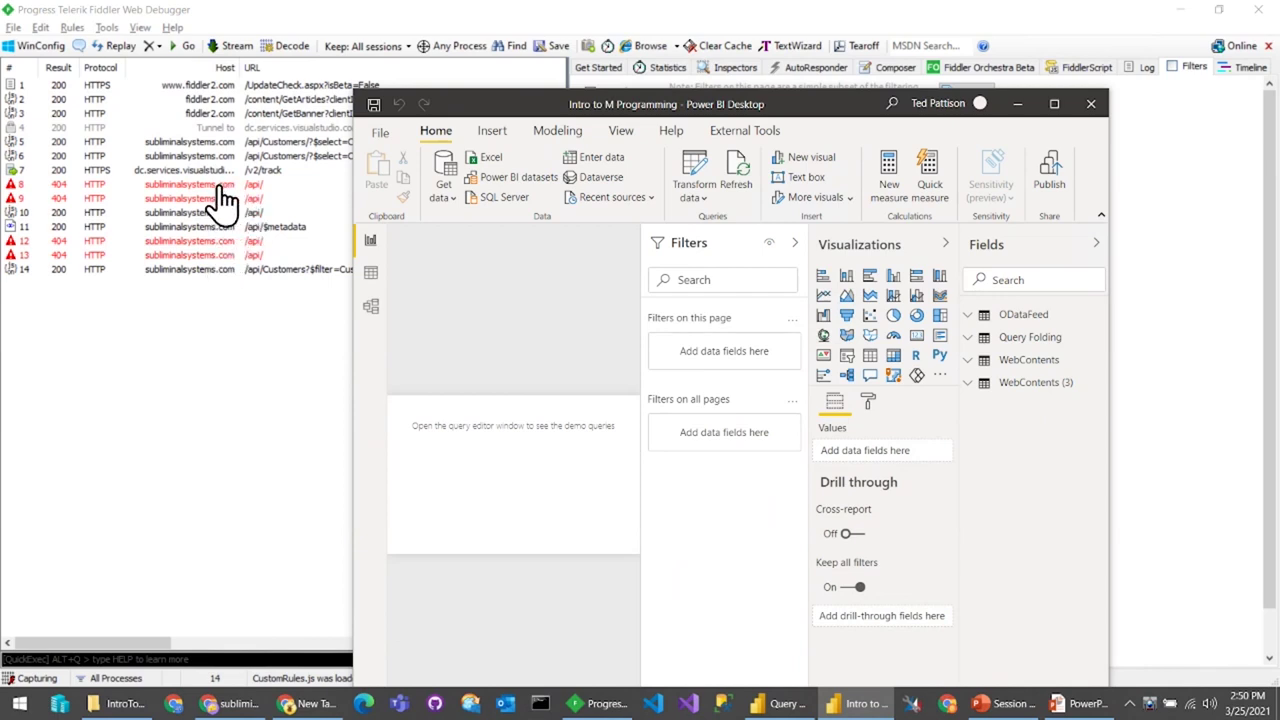
left_click(219, 186)
left_click(207, 199)
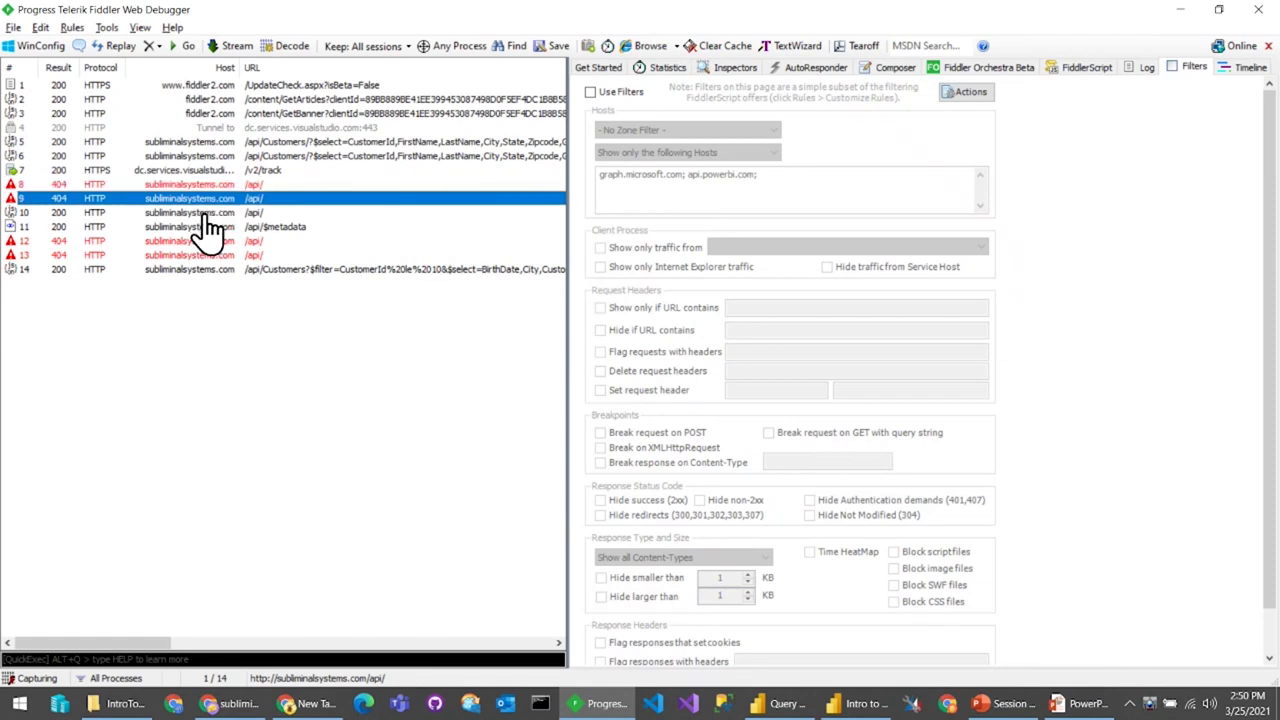
left_click(210, 212)
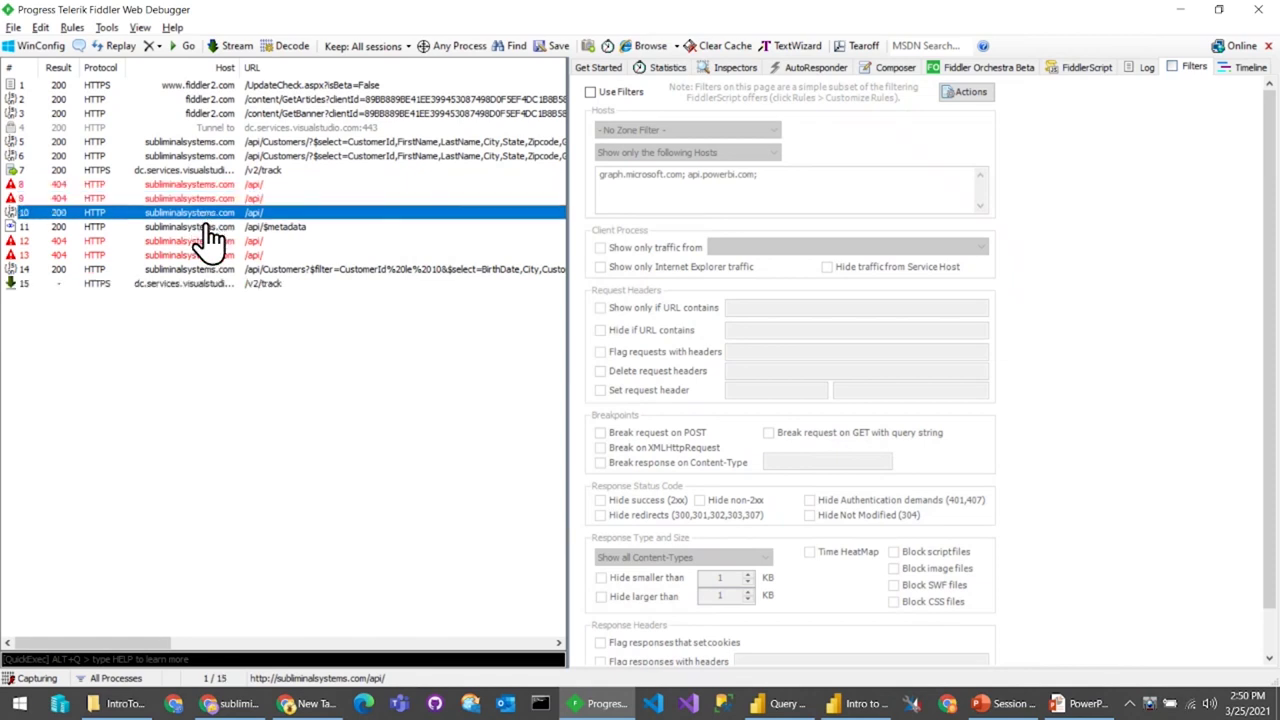
left_click(207, 226)
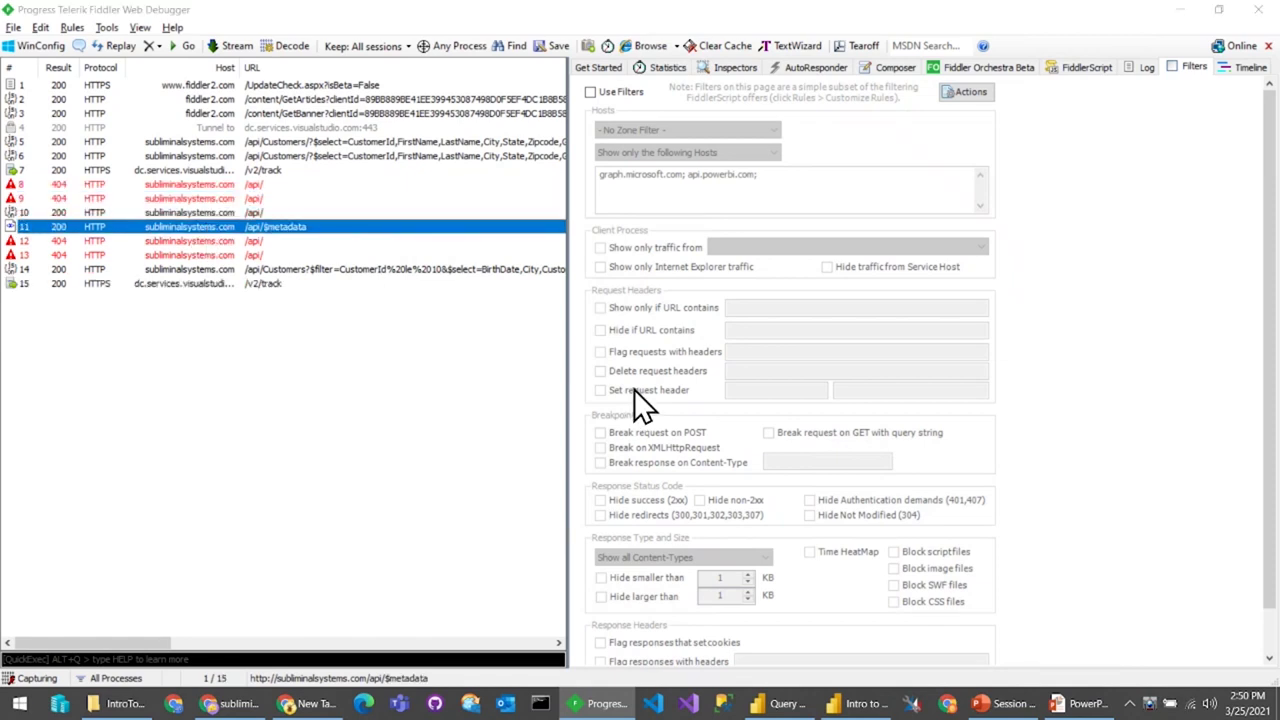
Step: Refresh the WebContents table, inspect its single Customers request in session 16, then show the Web.Contents slide
key("alt+Tab")
right_click(1020, 362)
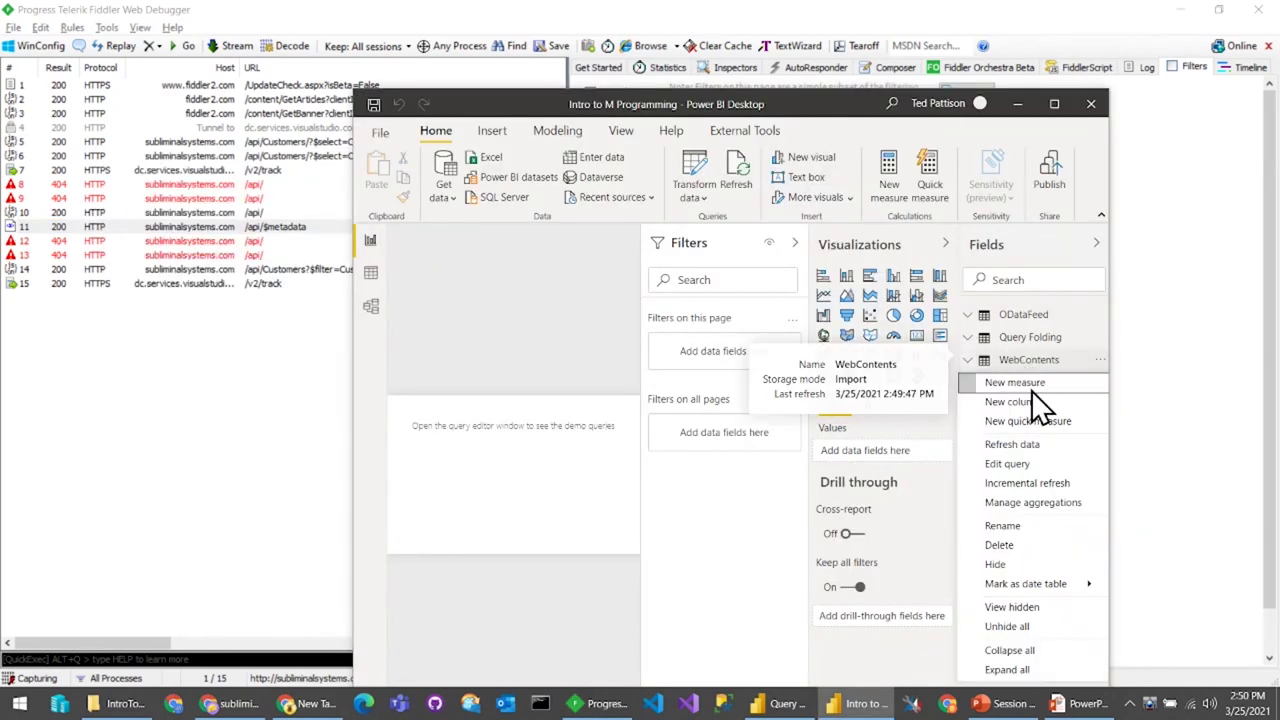
left_click(1040, 446)
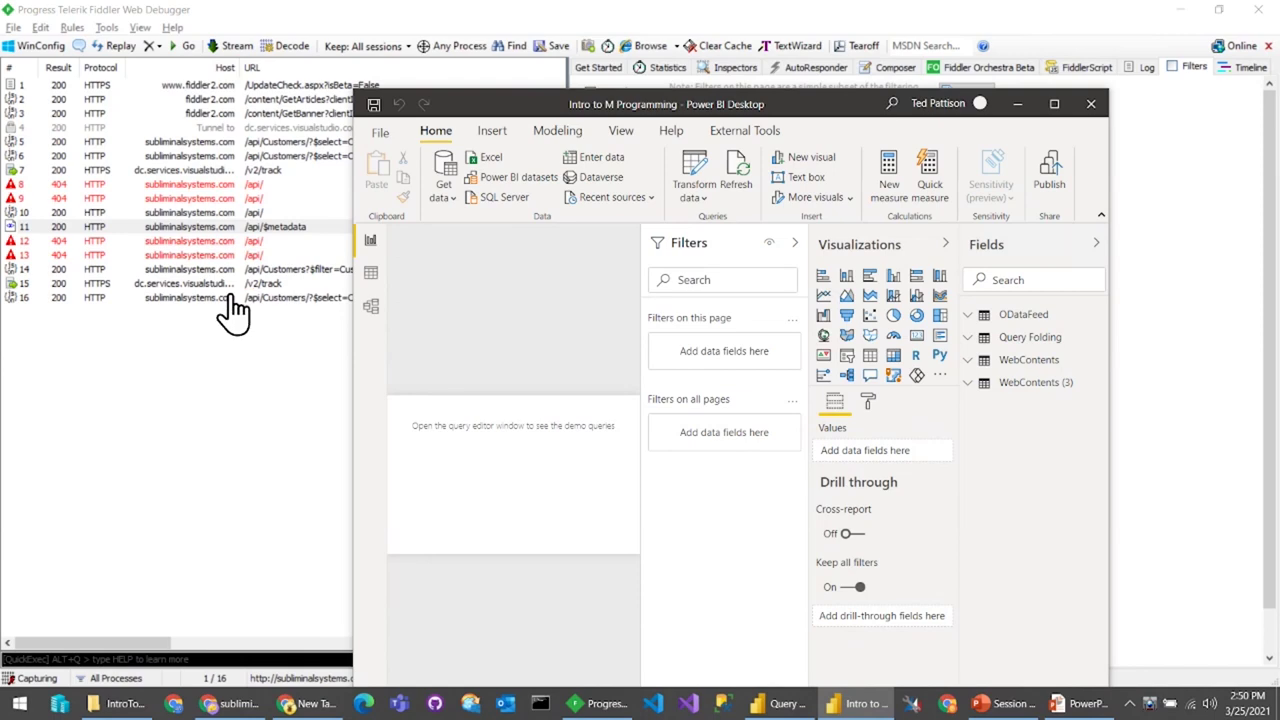
left_click(229, 298)
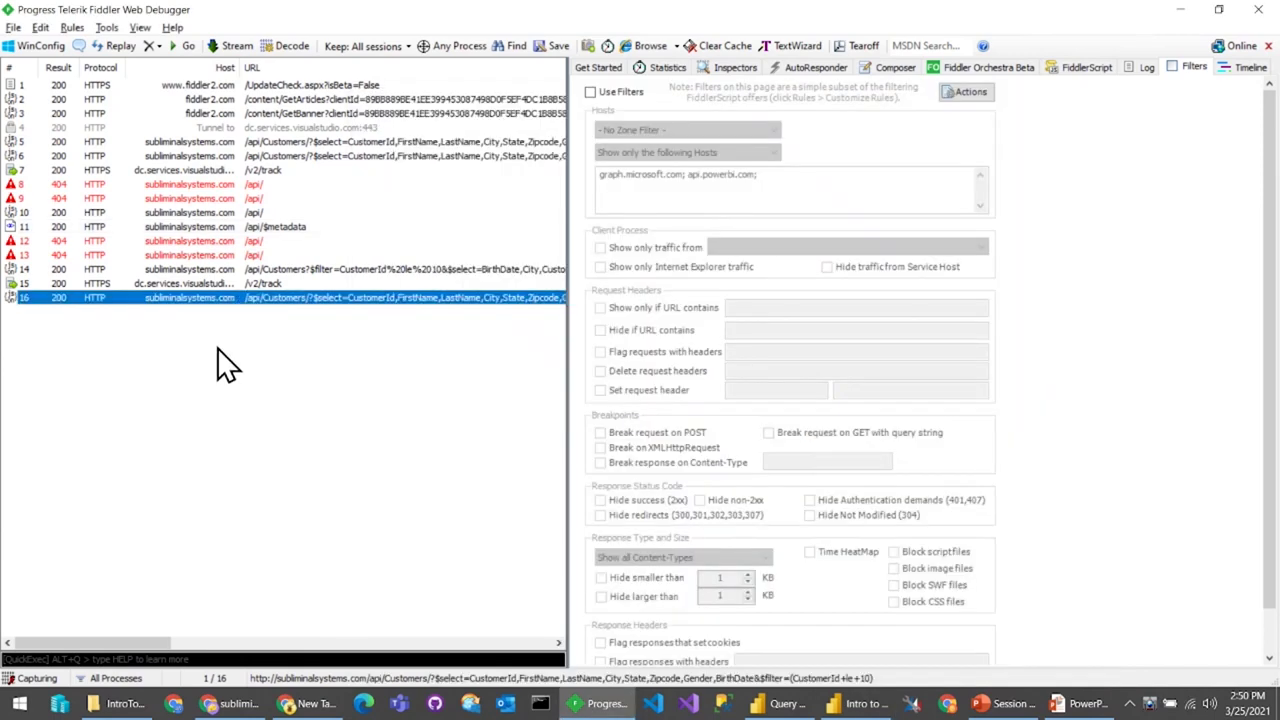
key("alt+Tab")
key("alt+Tab")
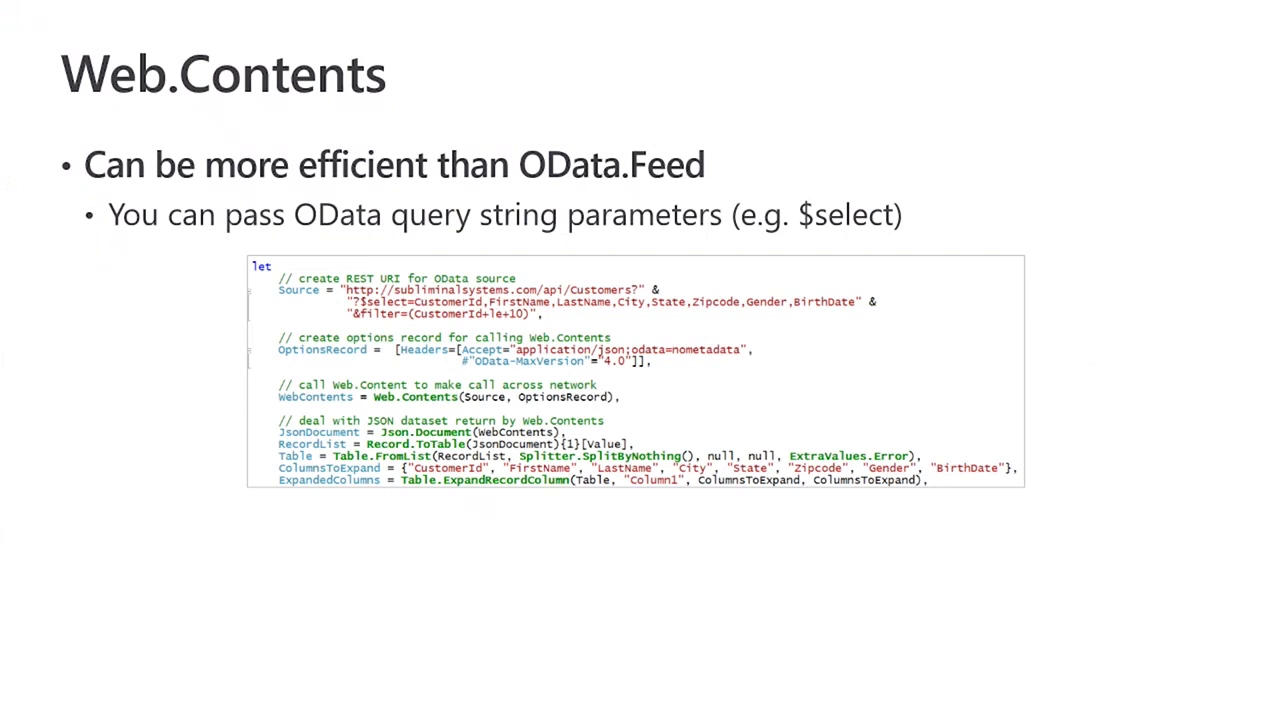
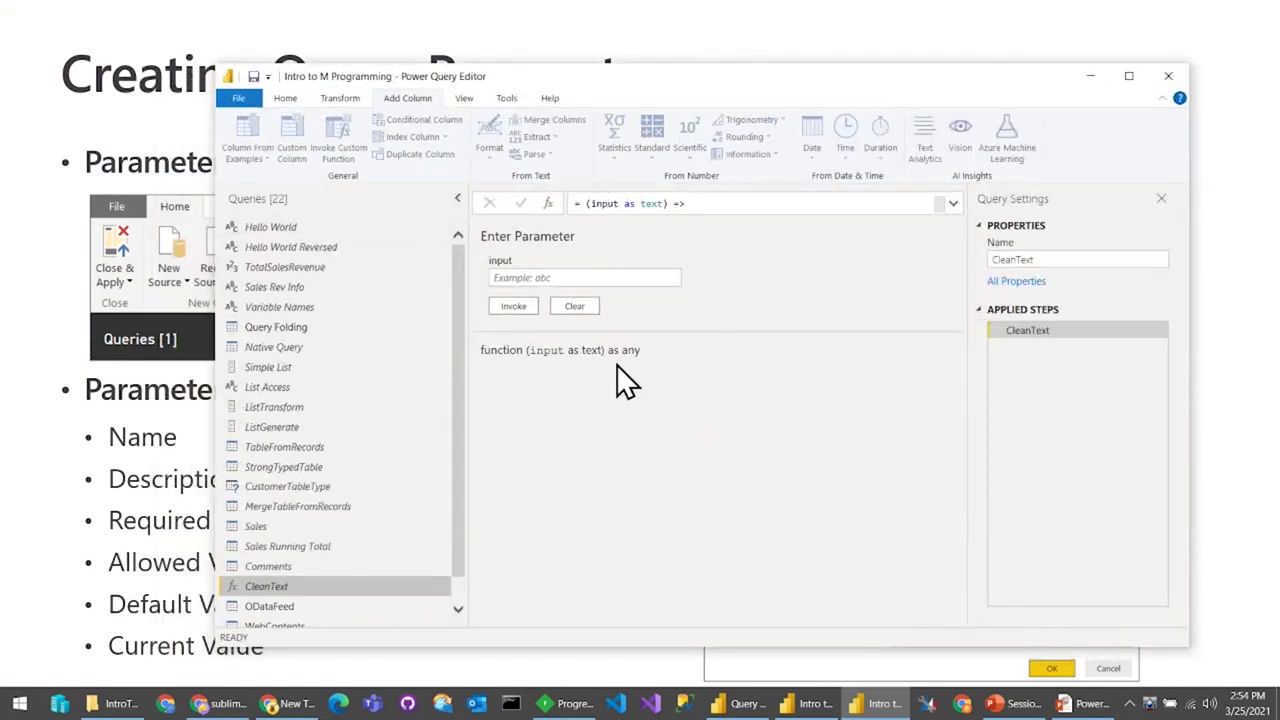
key("alt+Tab")
key("Tab")
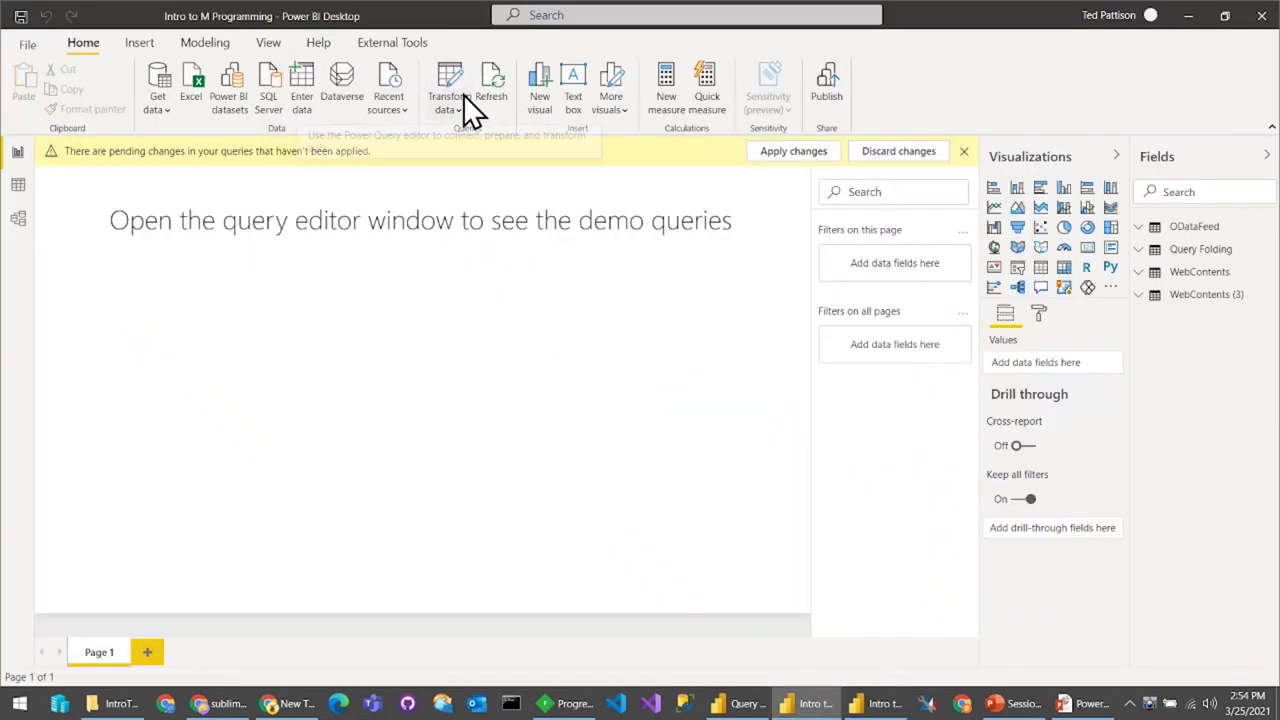
left_click(463, 94)
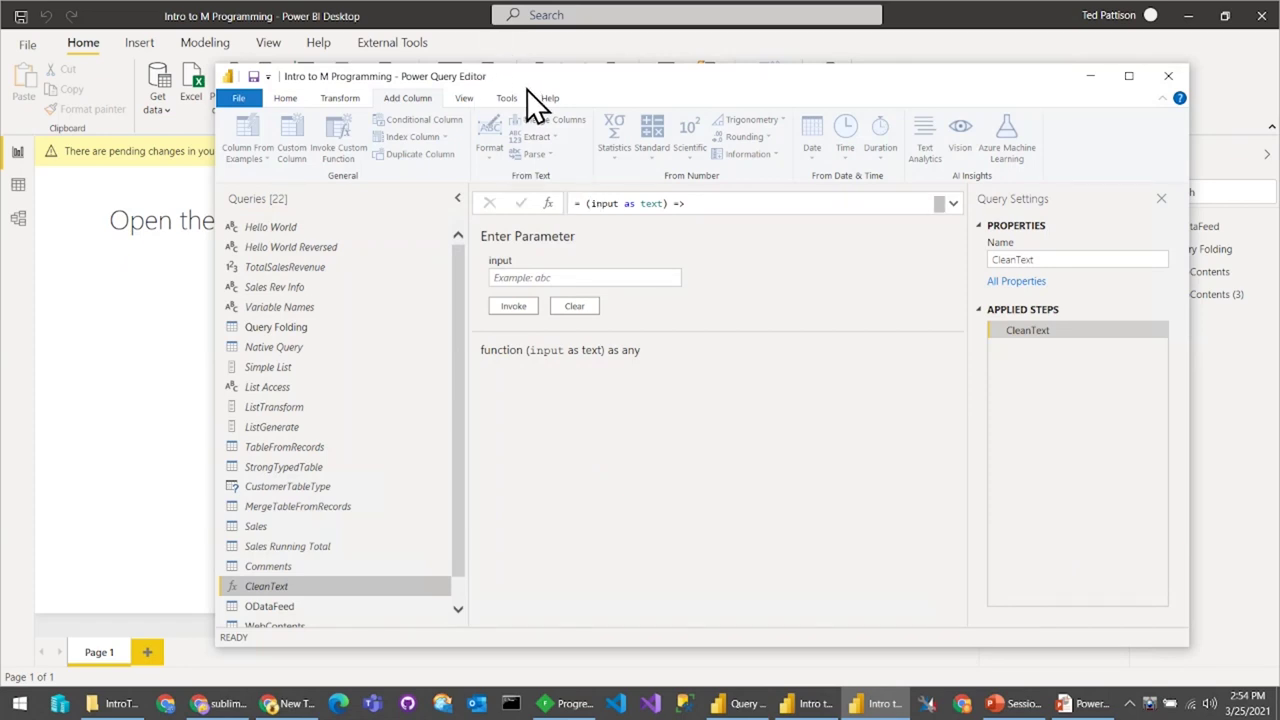
left_click(285, 98)
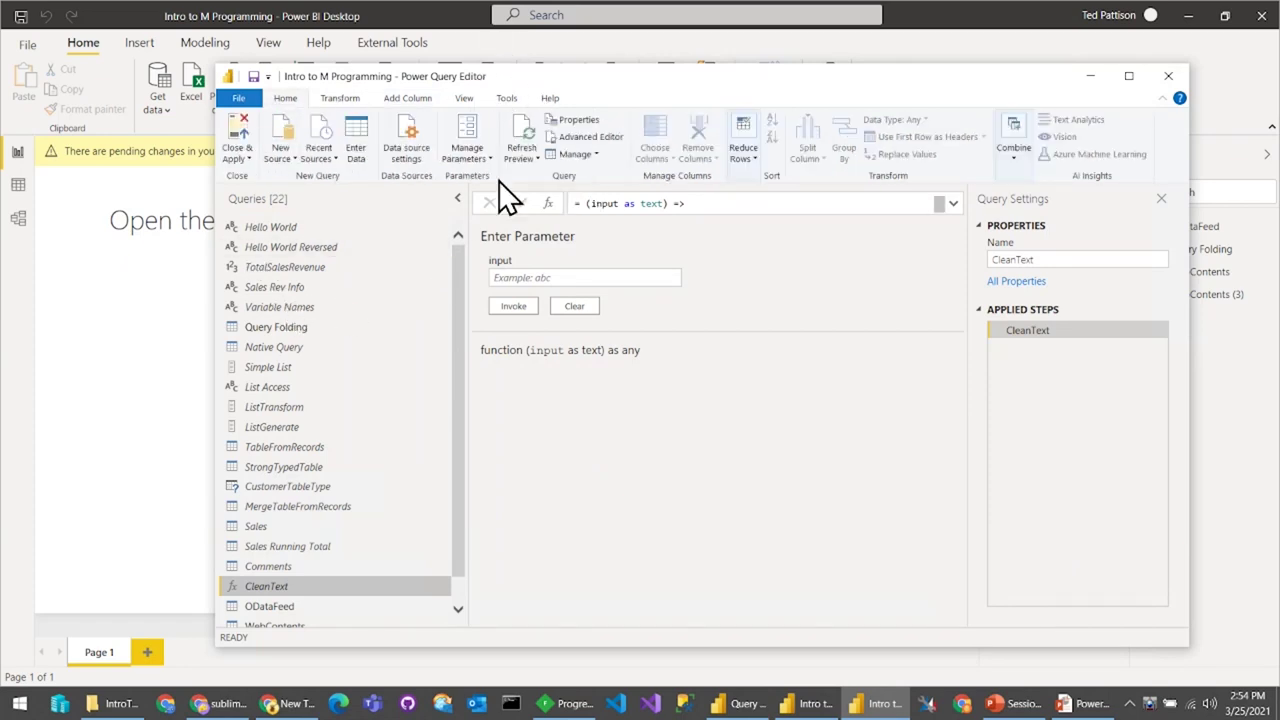
left_click(467, 150)
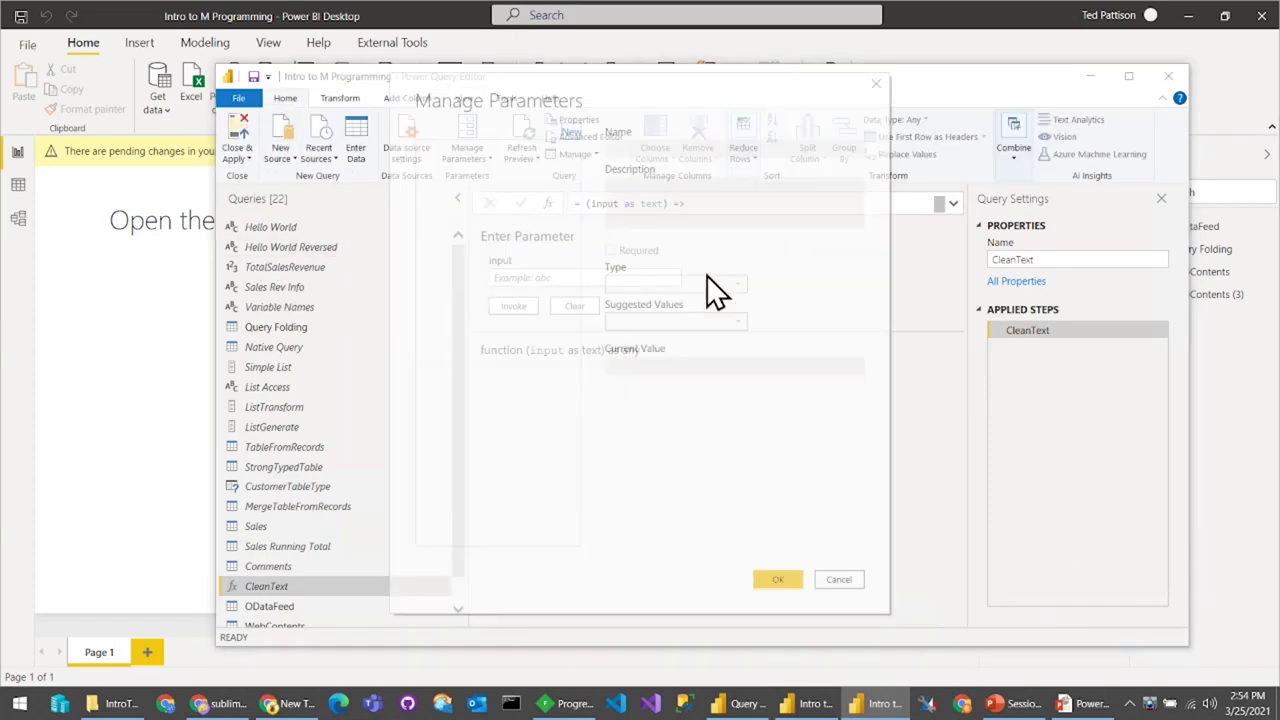
left_click(830, 581)
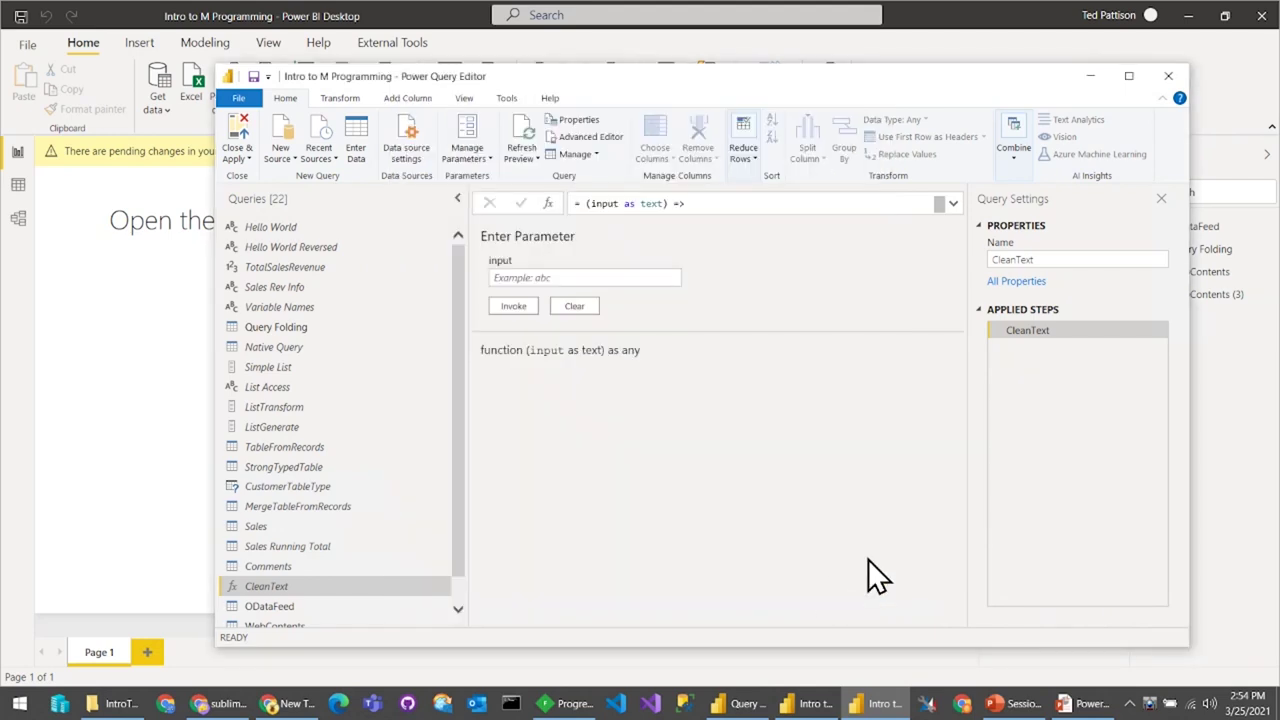
key("alt+Tab")
key("alt+Tab")
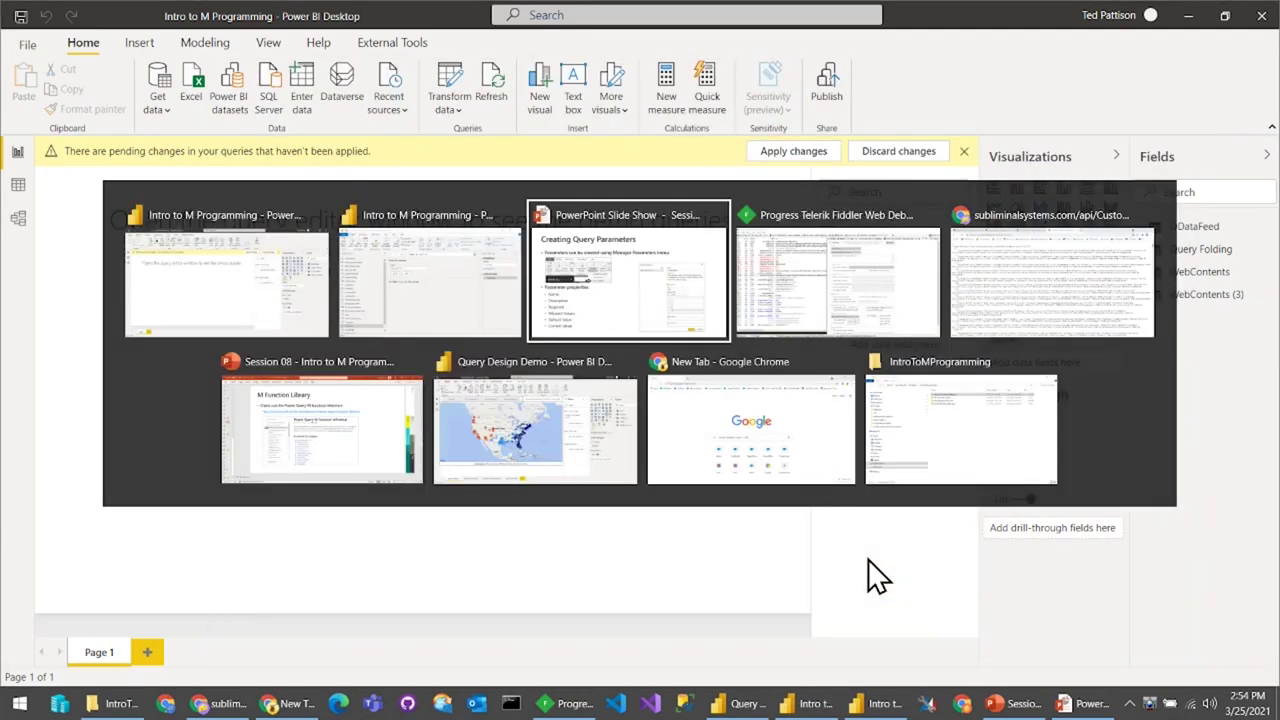
Step: Move to the Referencing Parameters in a Query slide and reveal its Customer State filter
key("Right")
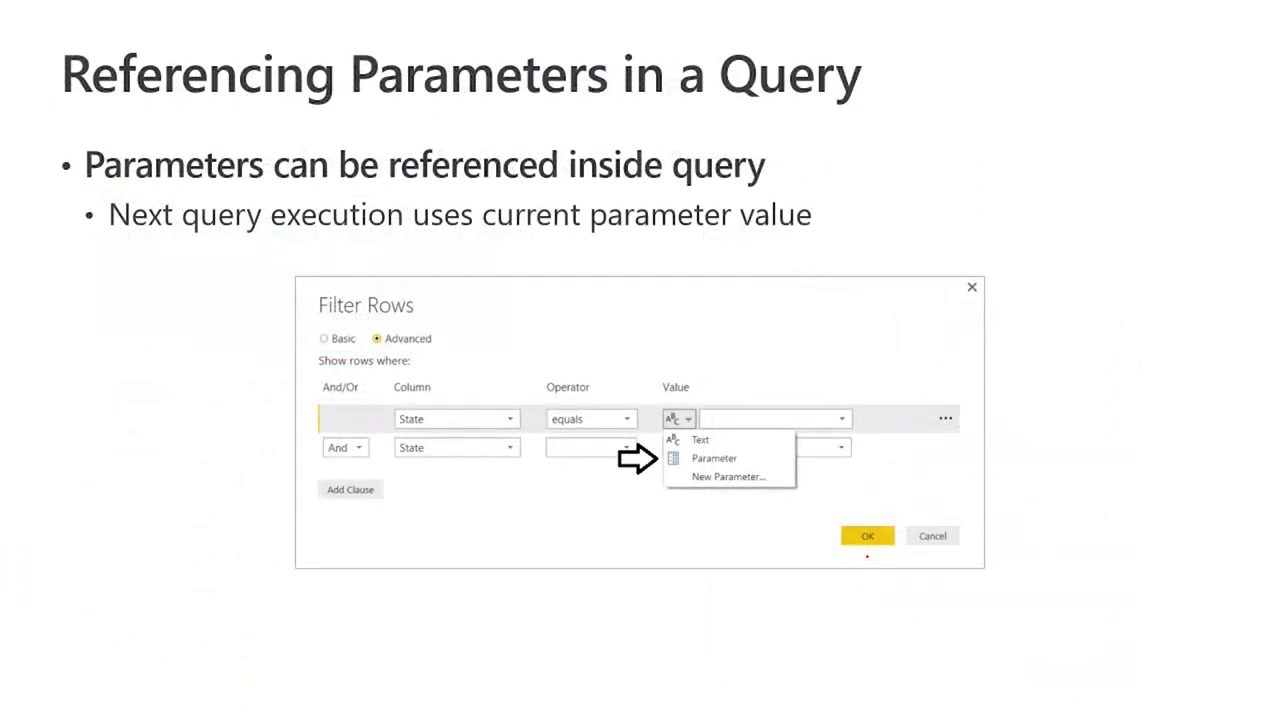
key("Left")
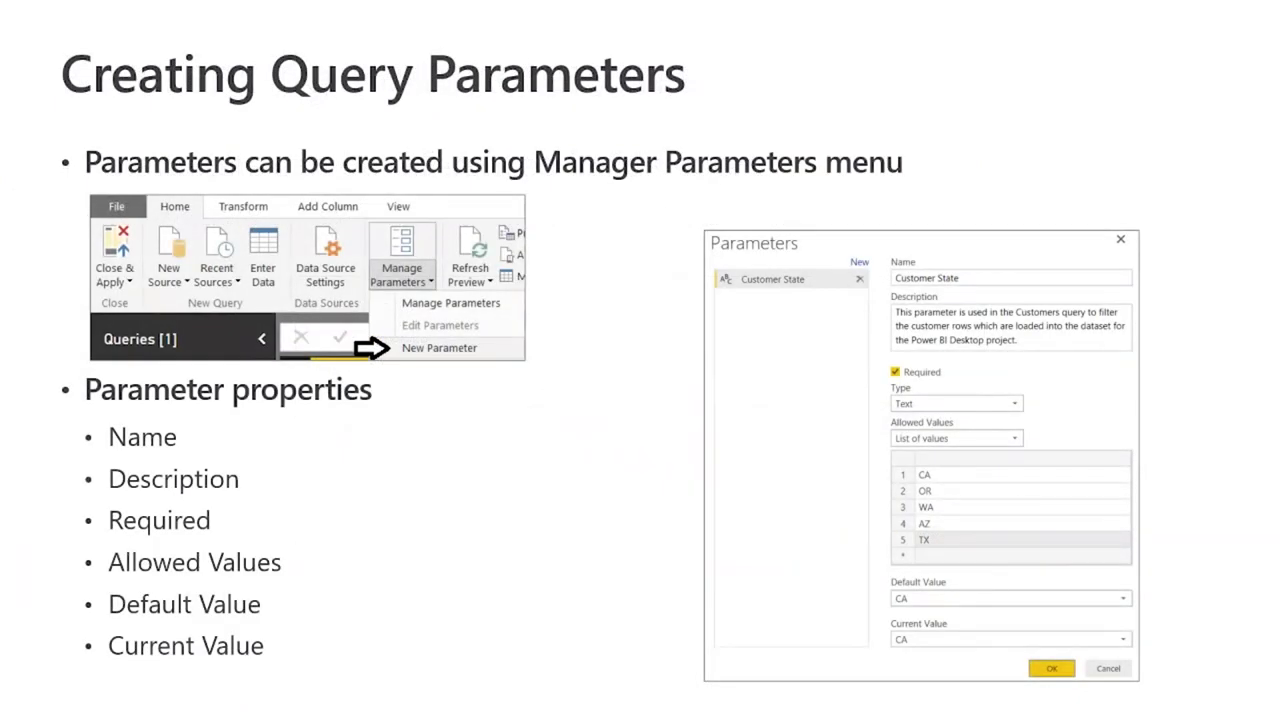
key("Right")
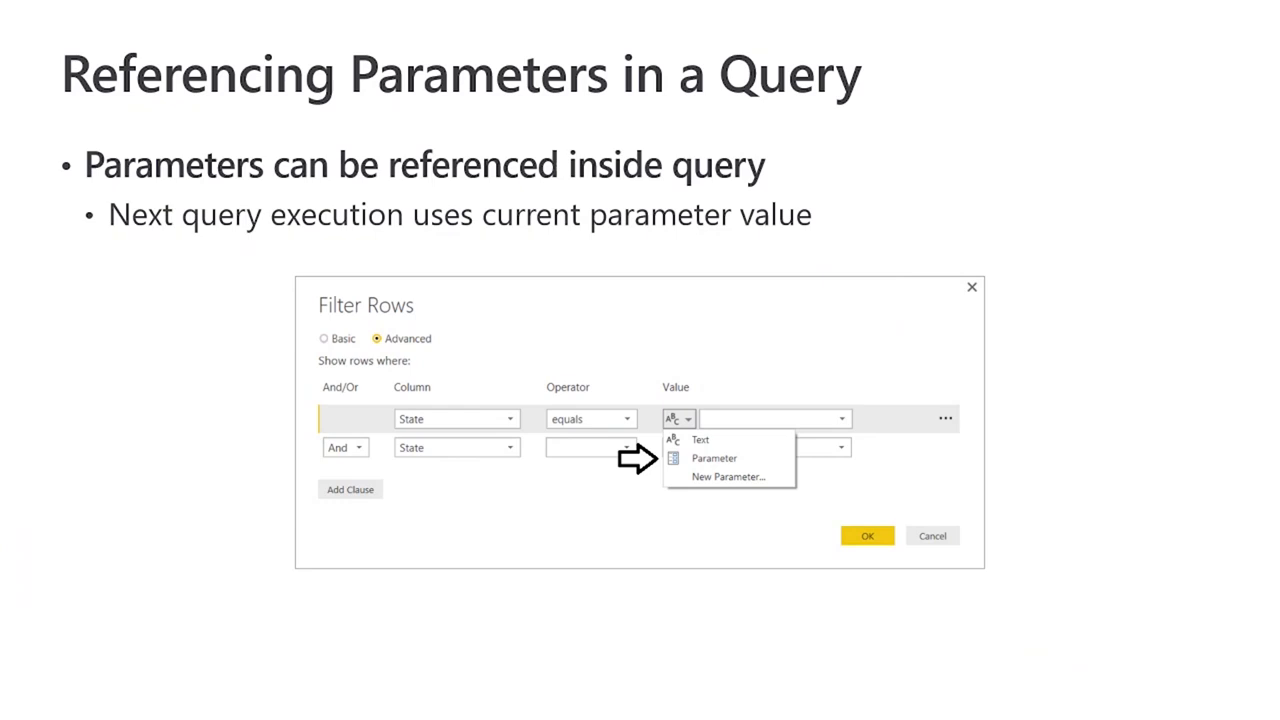
key("Right")
key("Right")
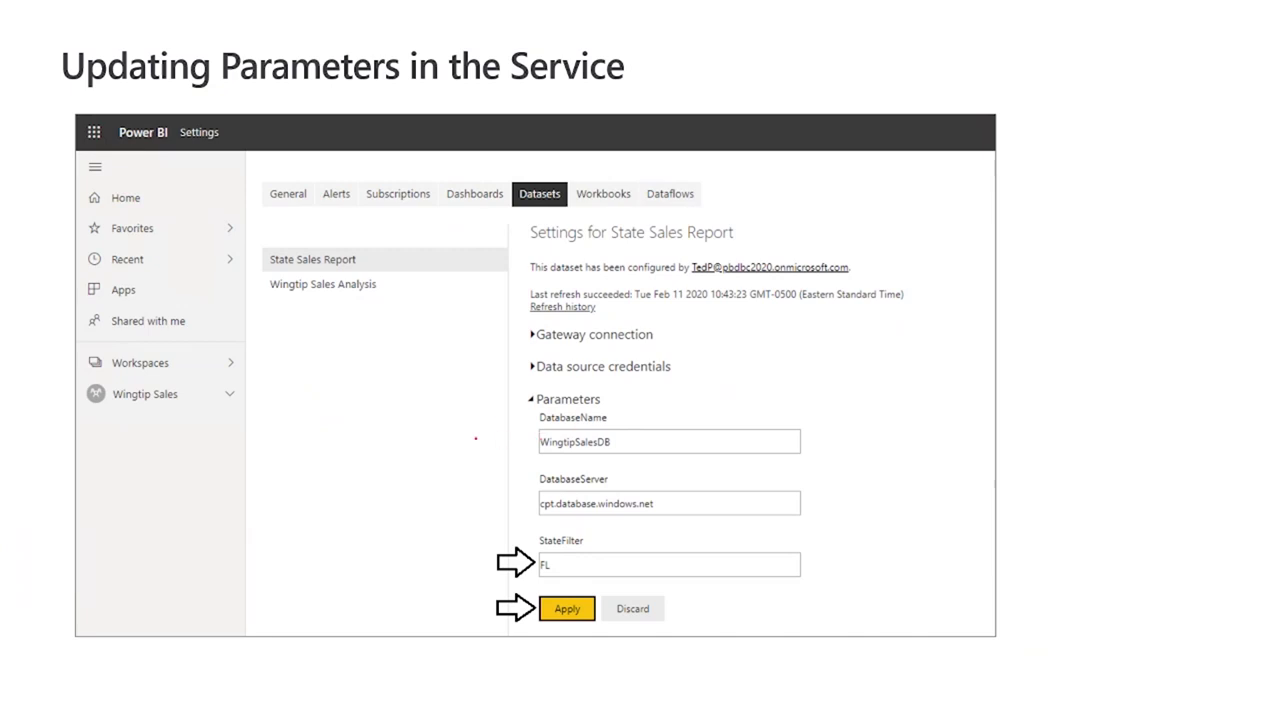
Step: Mark DatabaseName, DatabaseServer and StateFilter in red ink, reaching the Making Parameters Available slide
left_click_drag(471, 437, 525, 443)
left_click_drag(471, 496, 517, 500)
left_click_drag(445, 562, 480, 564)
key("Right")
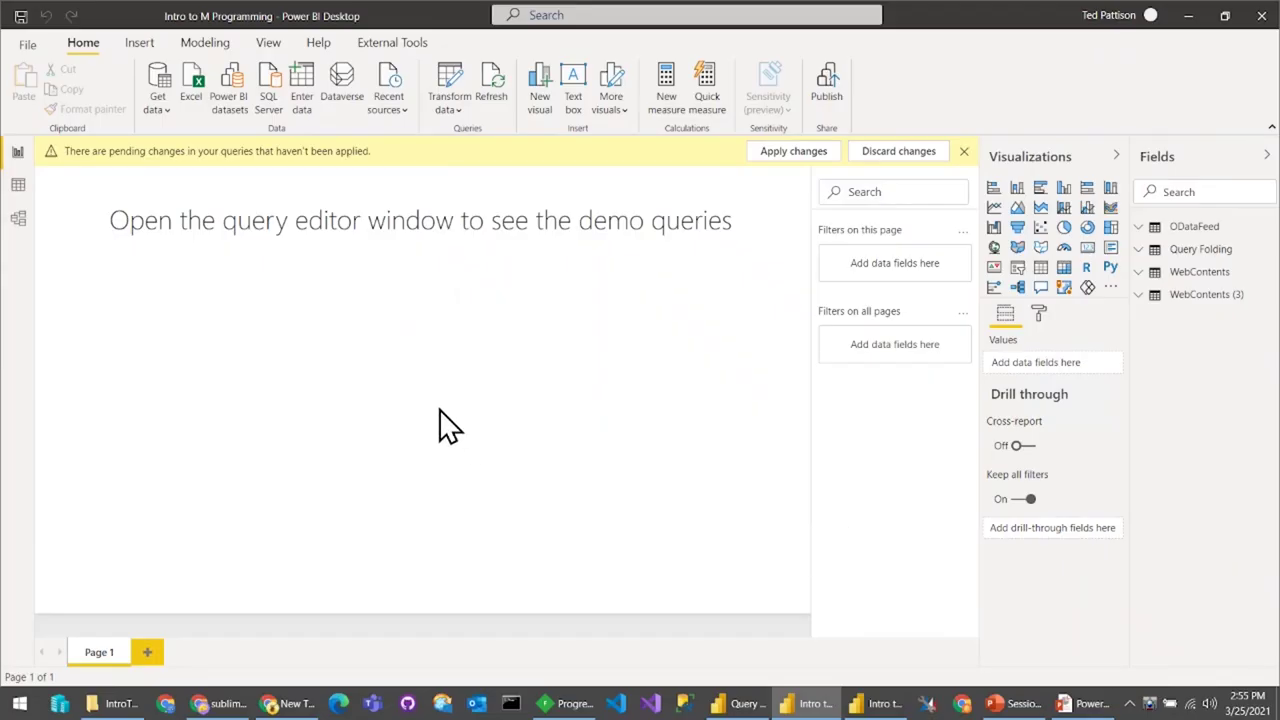
Step: Add a Text parameter 'Report Name' with current value 'My Report Title' in Manage Parameters
left_click(446, 84)
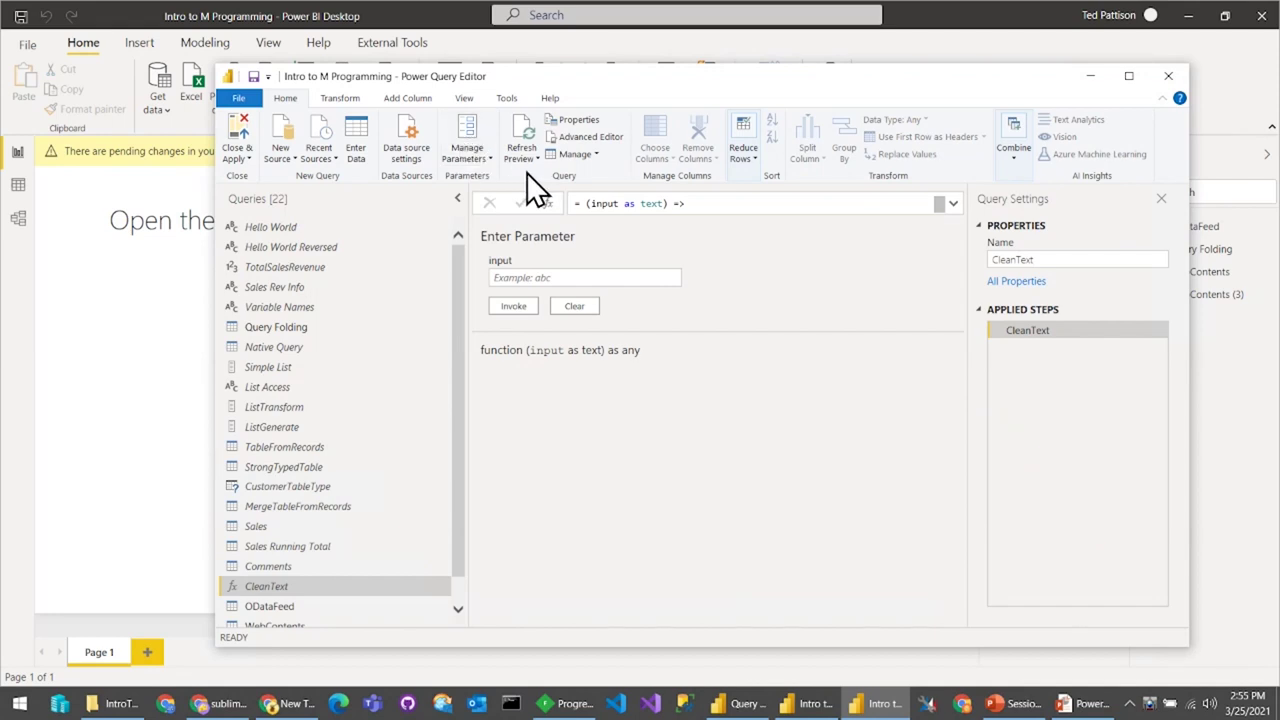
left_click(464, 130)
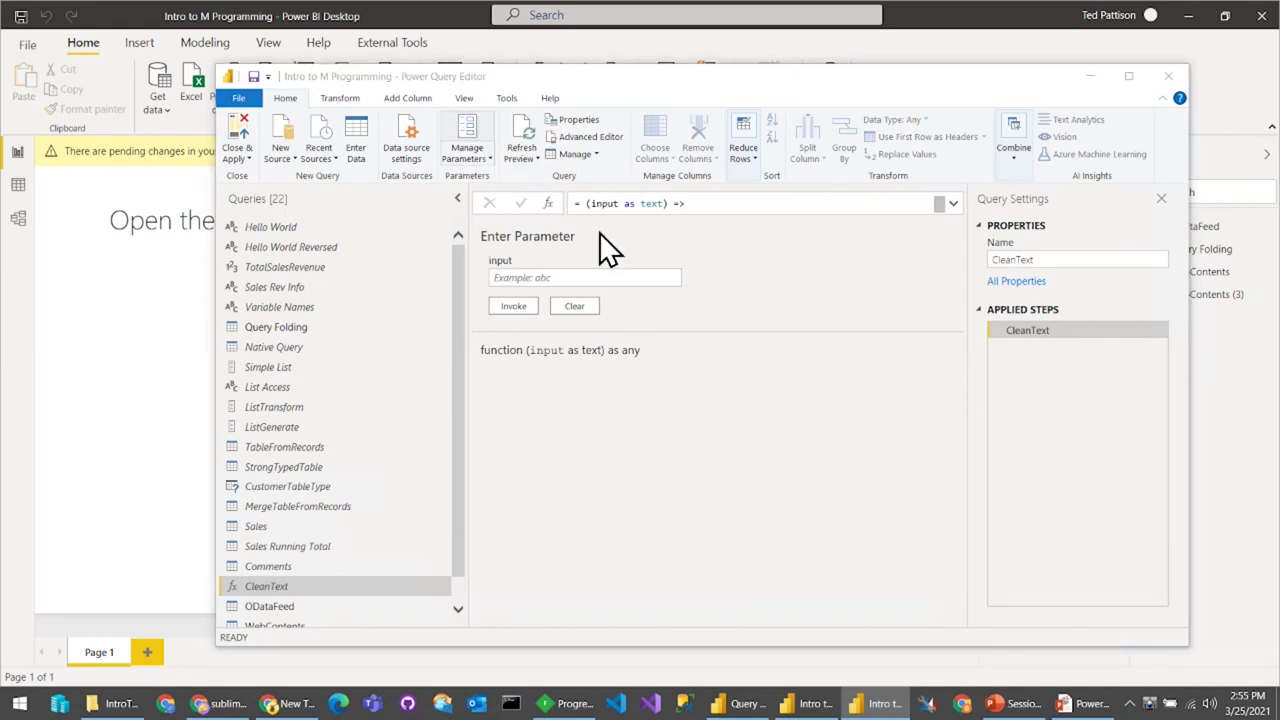
left_click(572, 133)
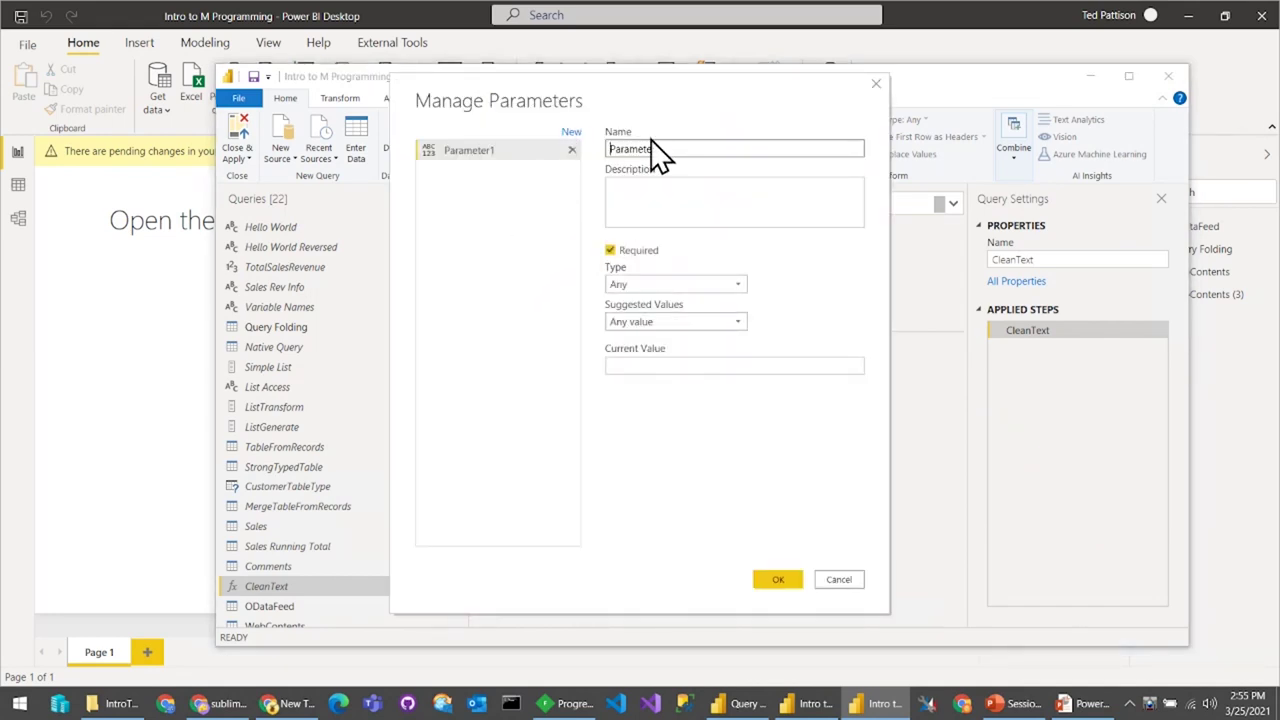
type("R")
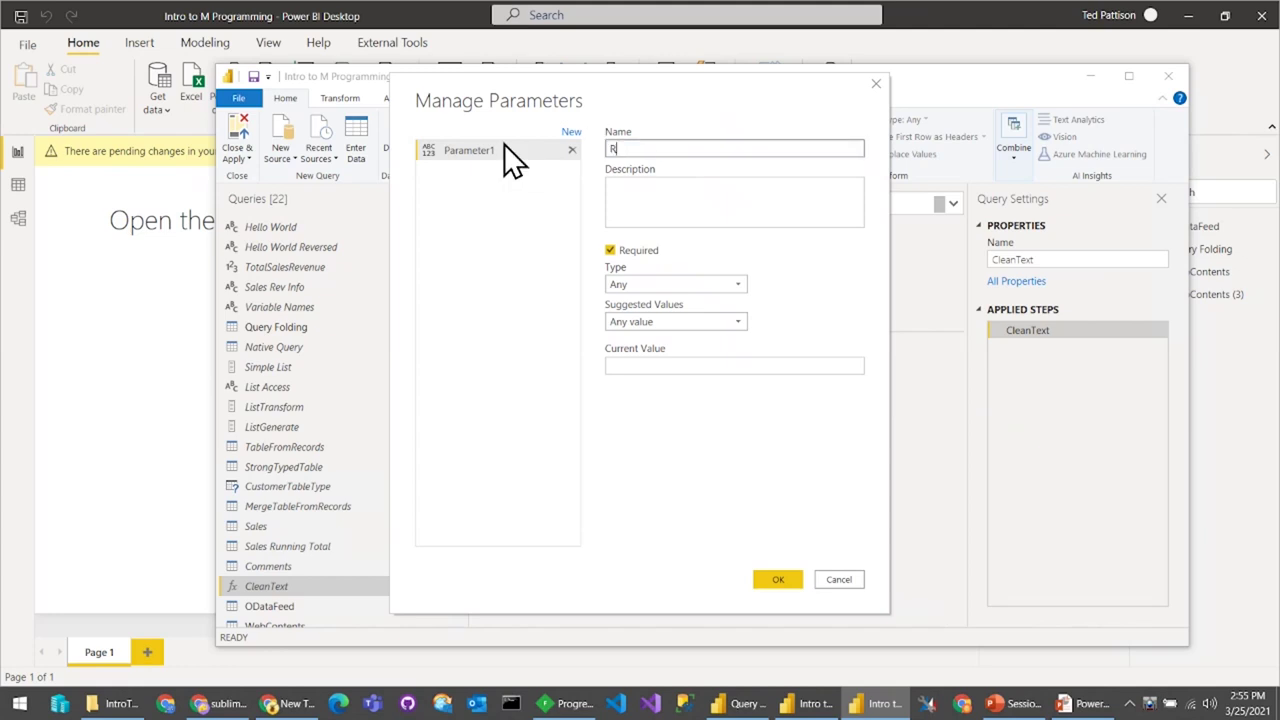
type("eport Name")
left_click(673, 284)
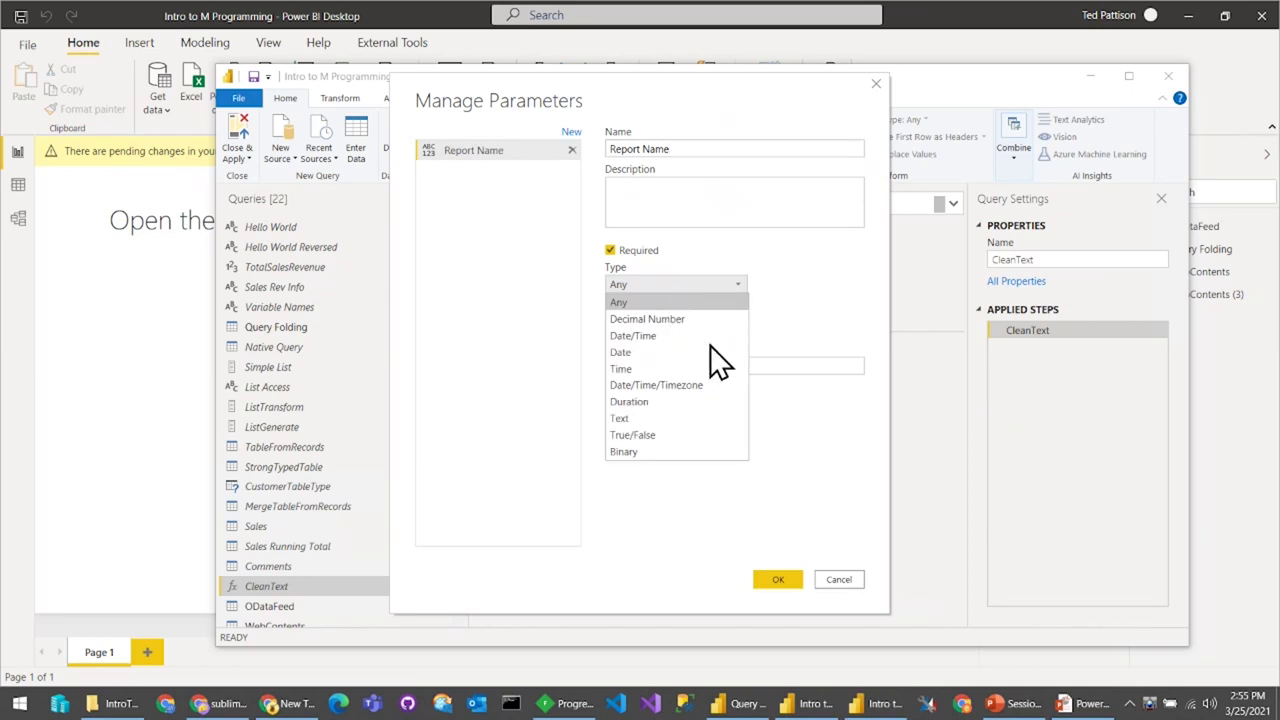
left_click(680, 418)
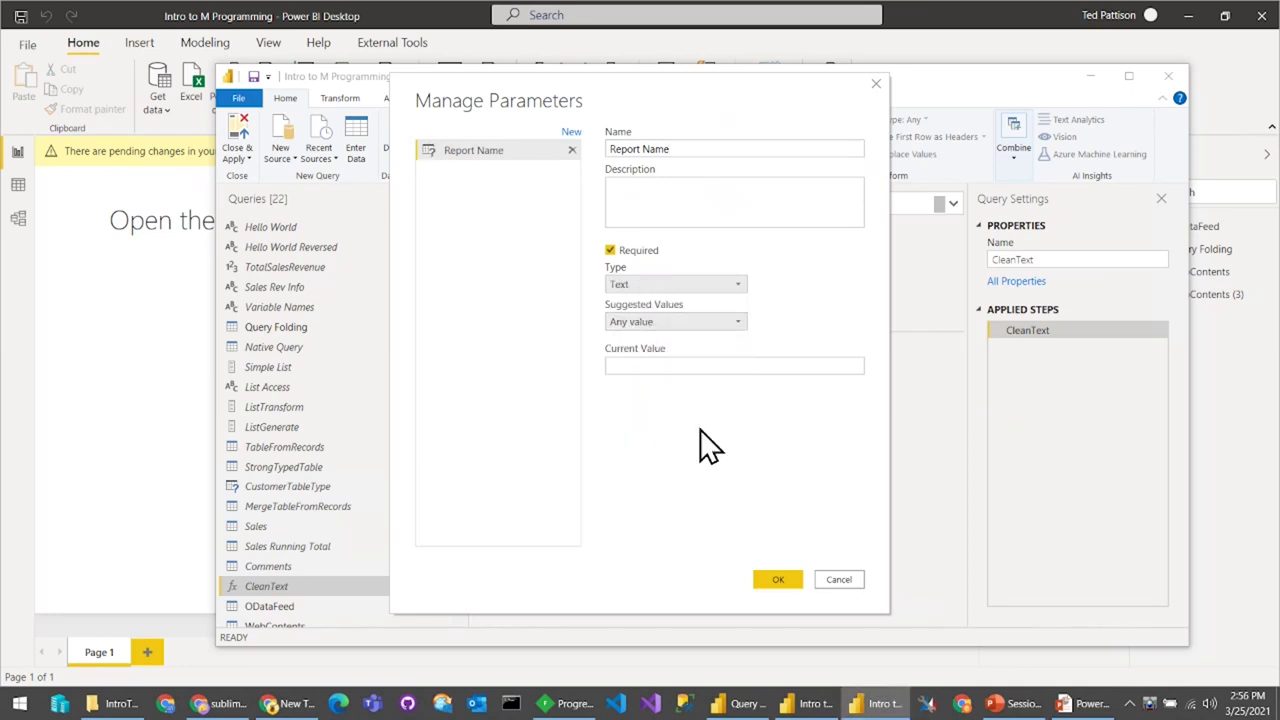
left_click(745, 366)
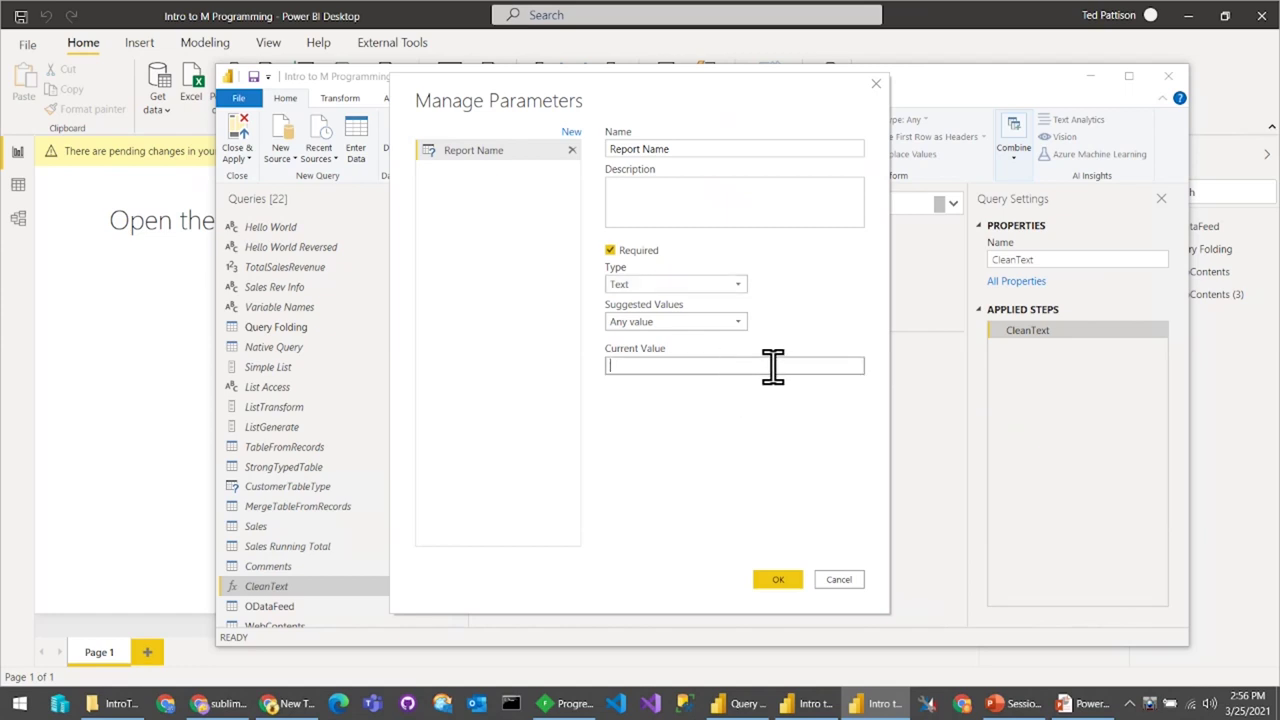
type("My Report Title")
left_click(778, 579)
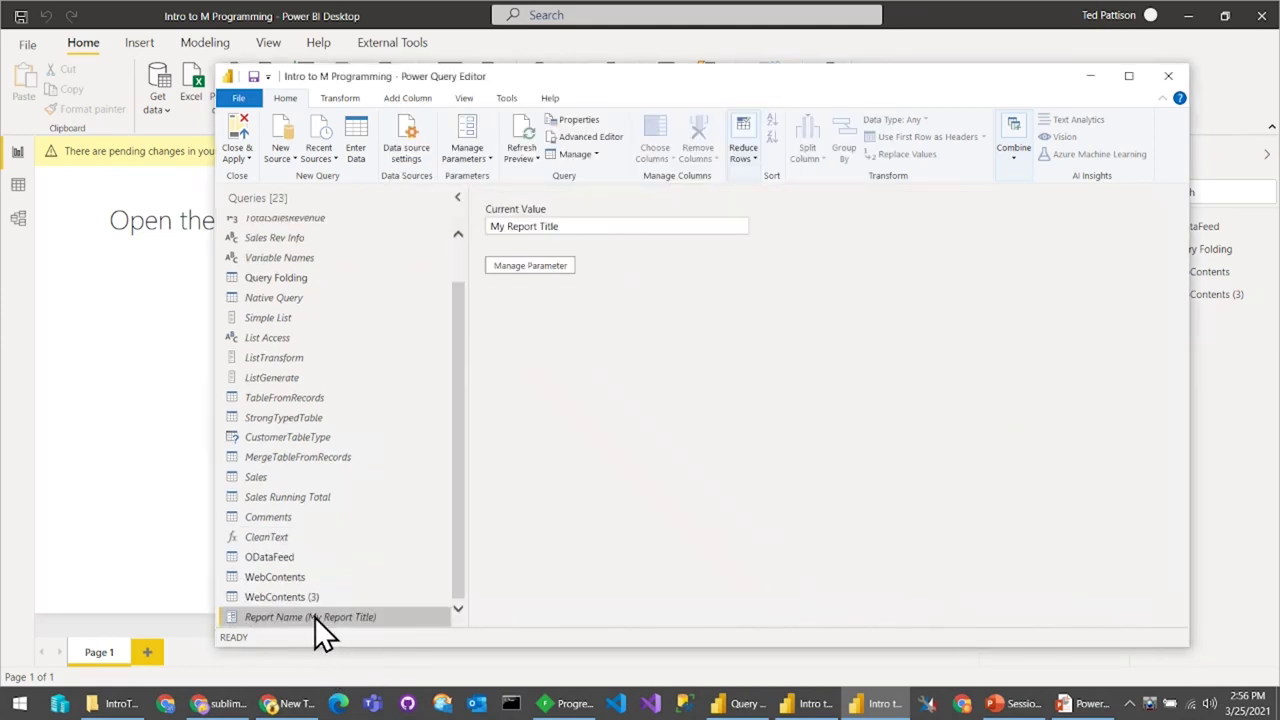
Step: Bring up the Report Name query's options, then dismiss them without changes
right_click(328, 614)
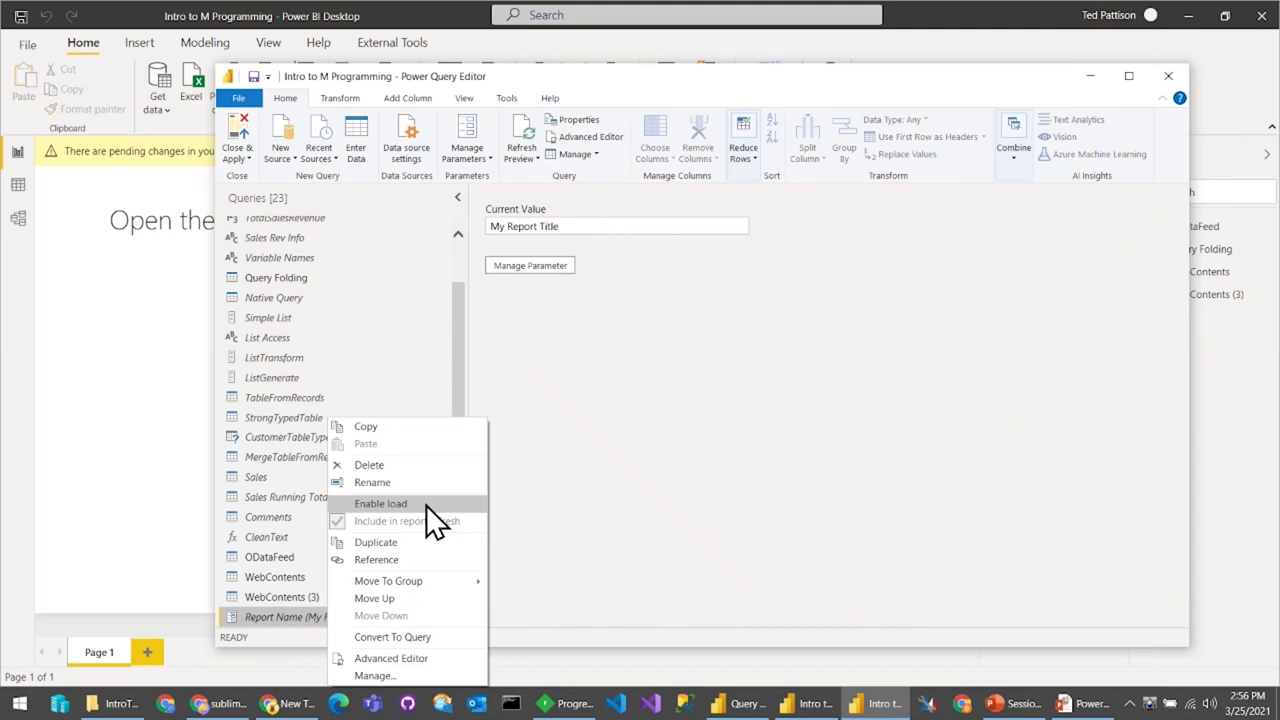
key("Escape")
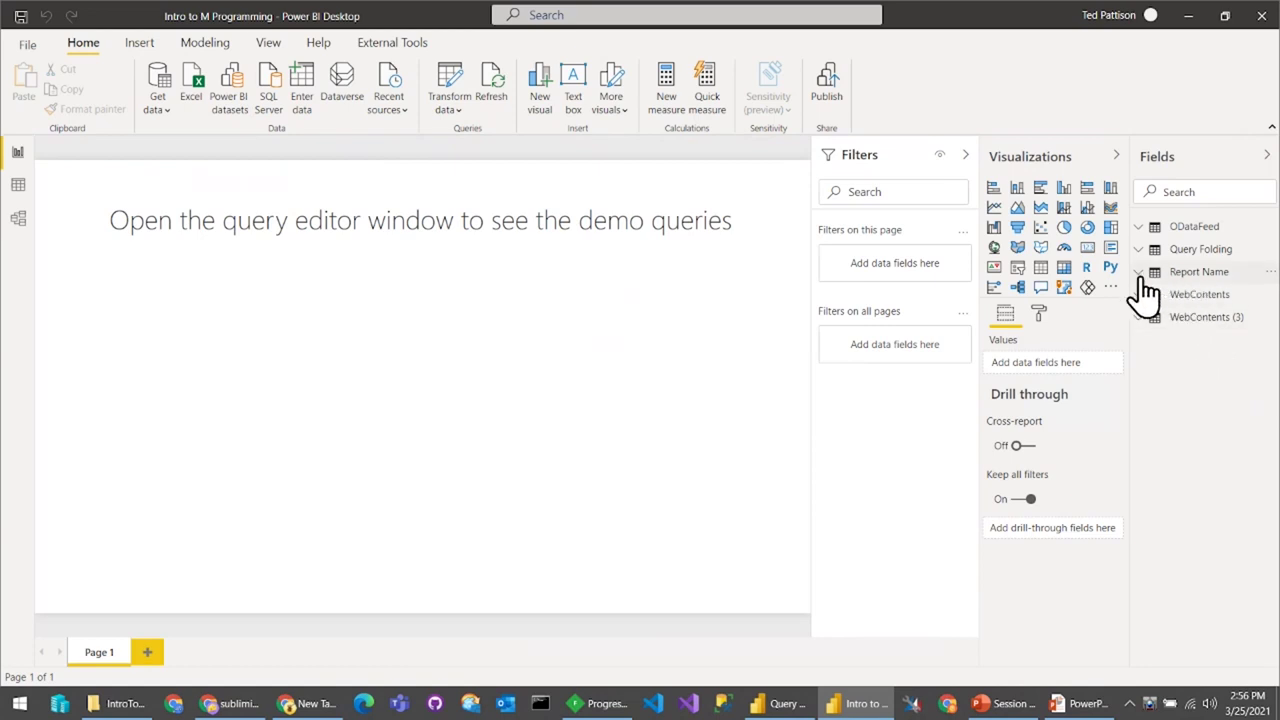
Step: Add the Report Name field as a card and switch off its category label
left_click(1141, 276)
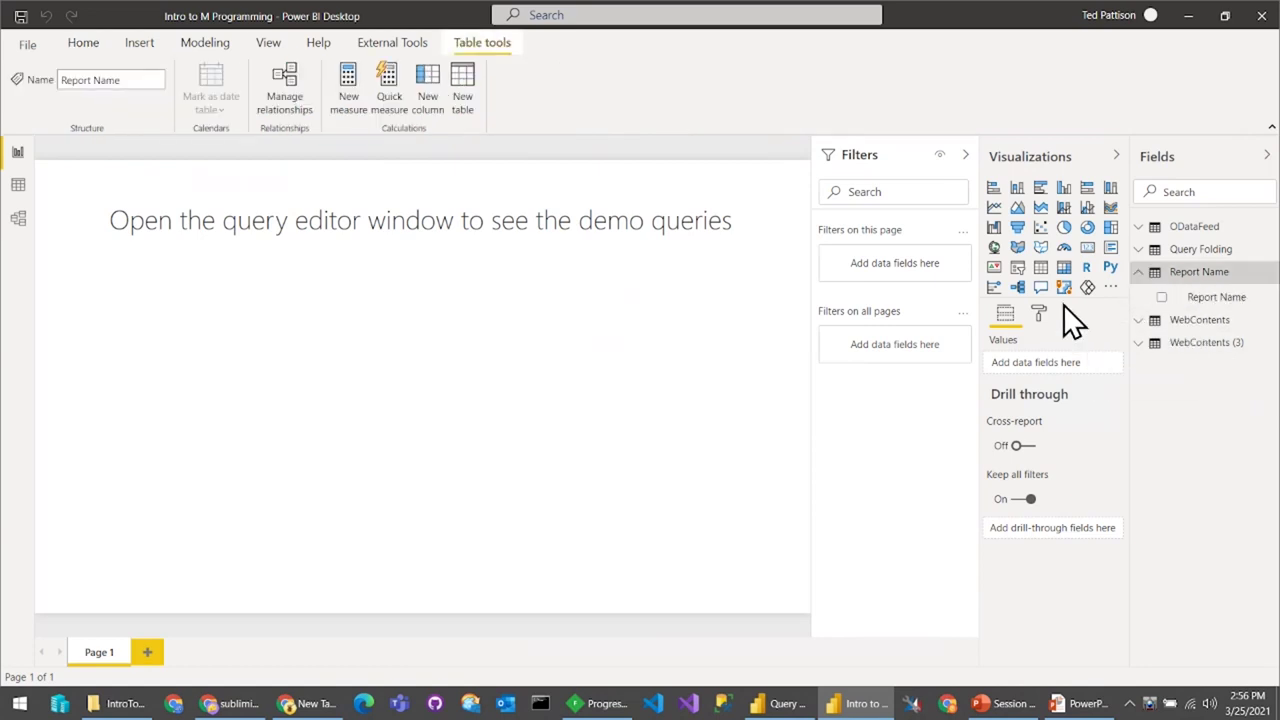
left_click(1161, 298)
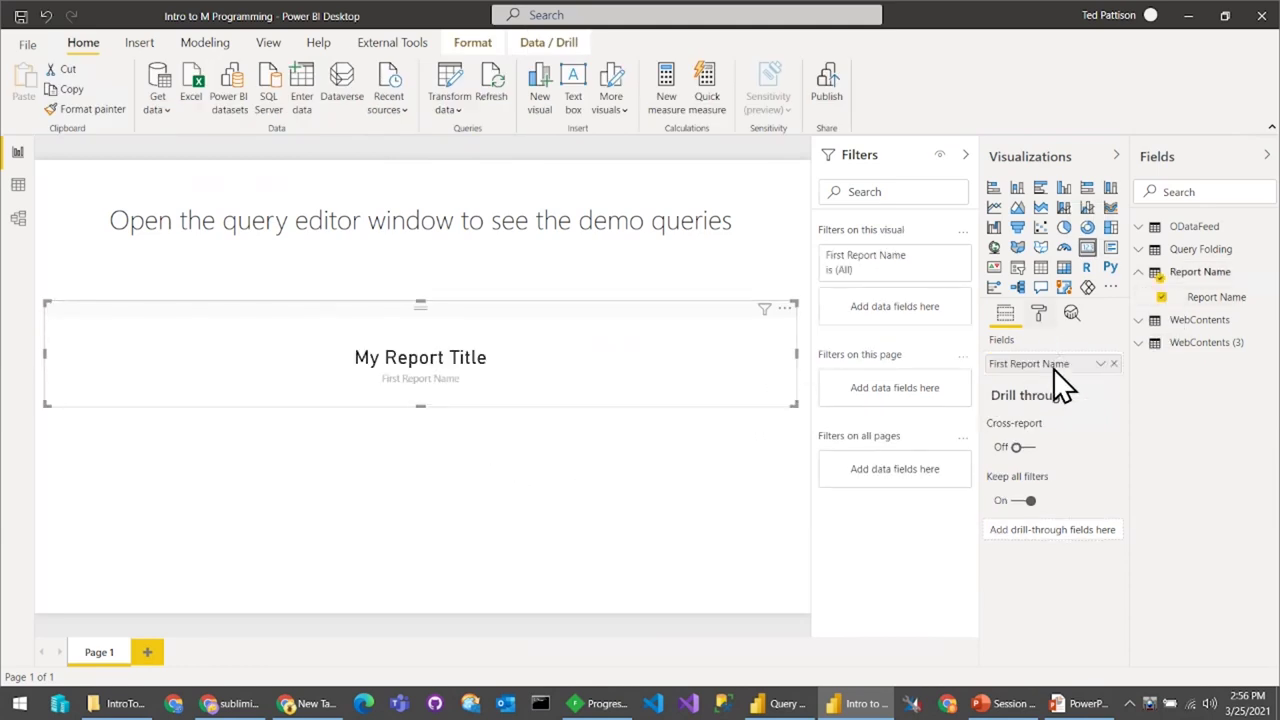
left_click(1038, 313)
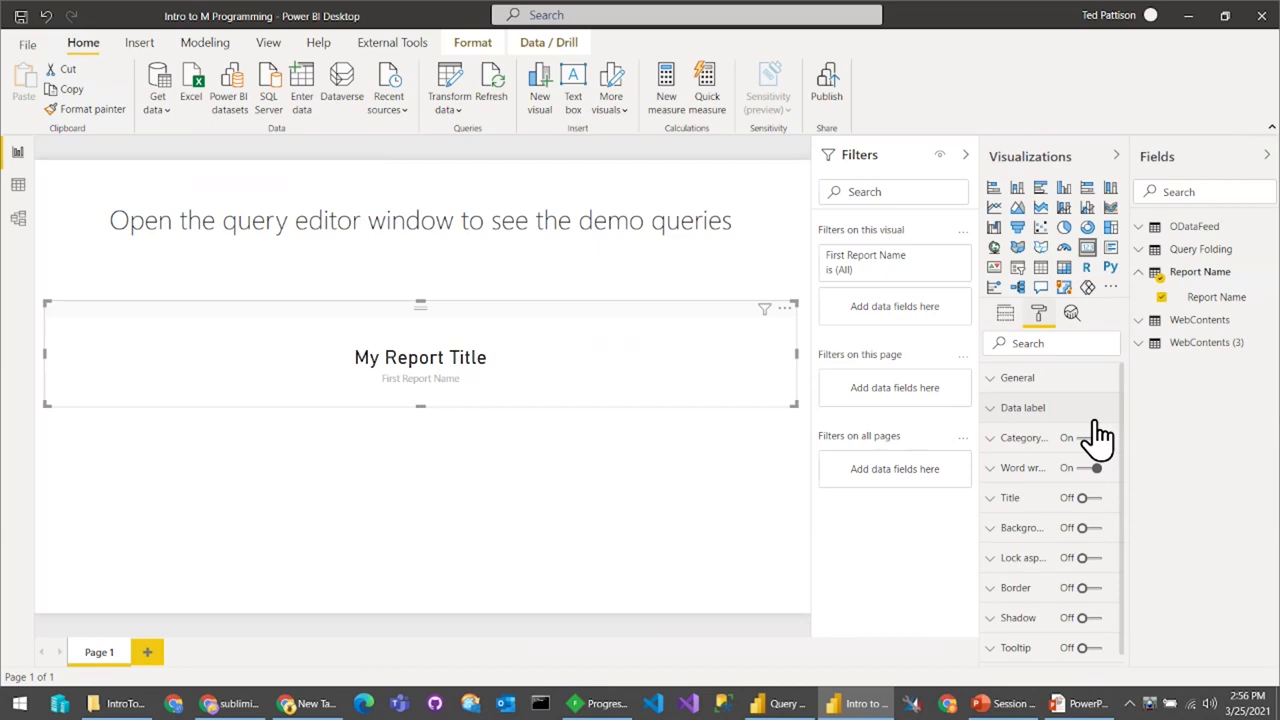
left_click(1003, 410)
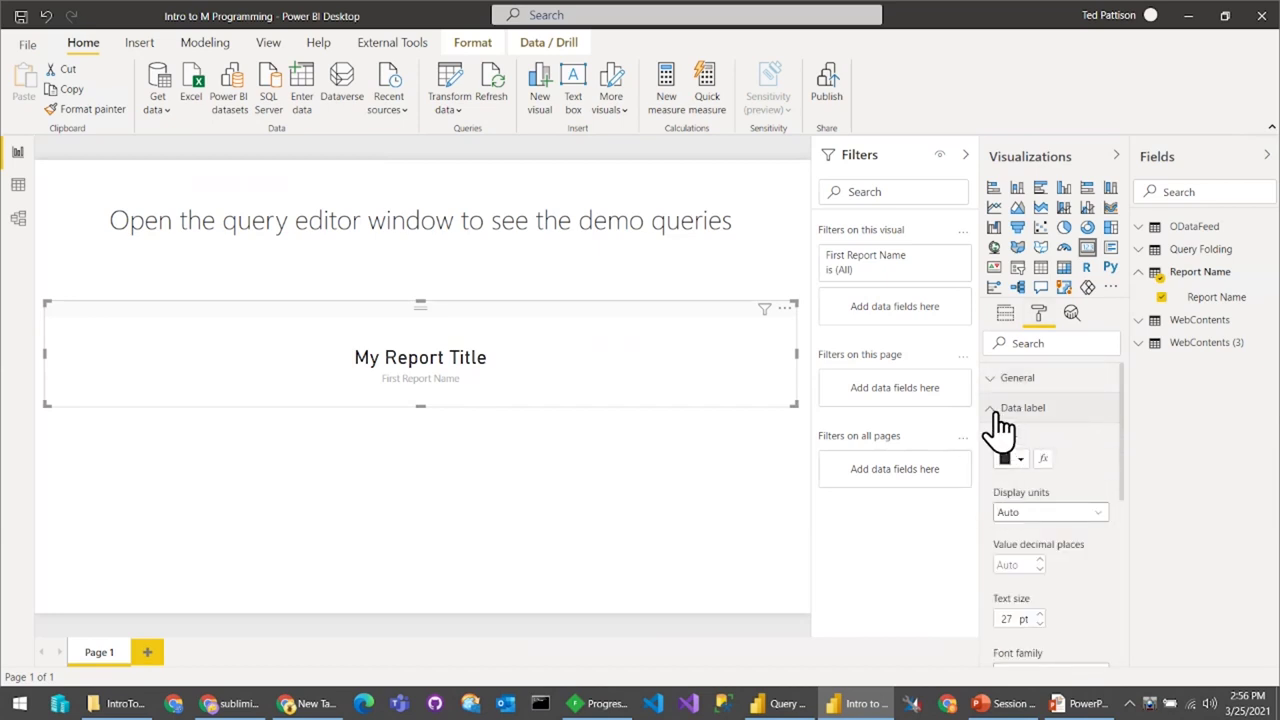
left_click(1001, 412)
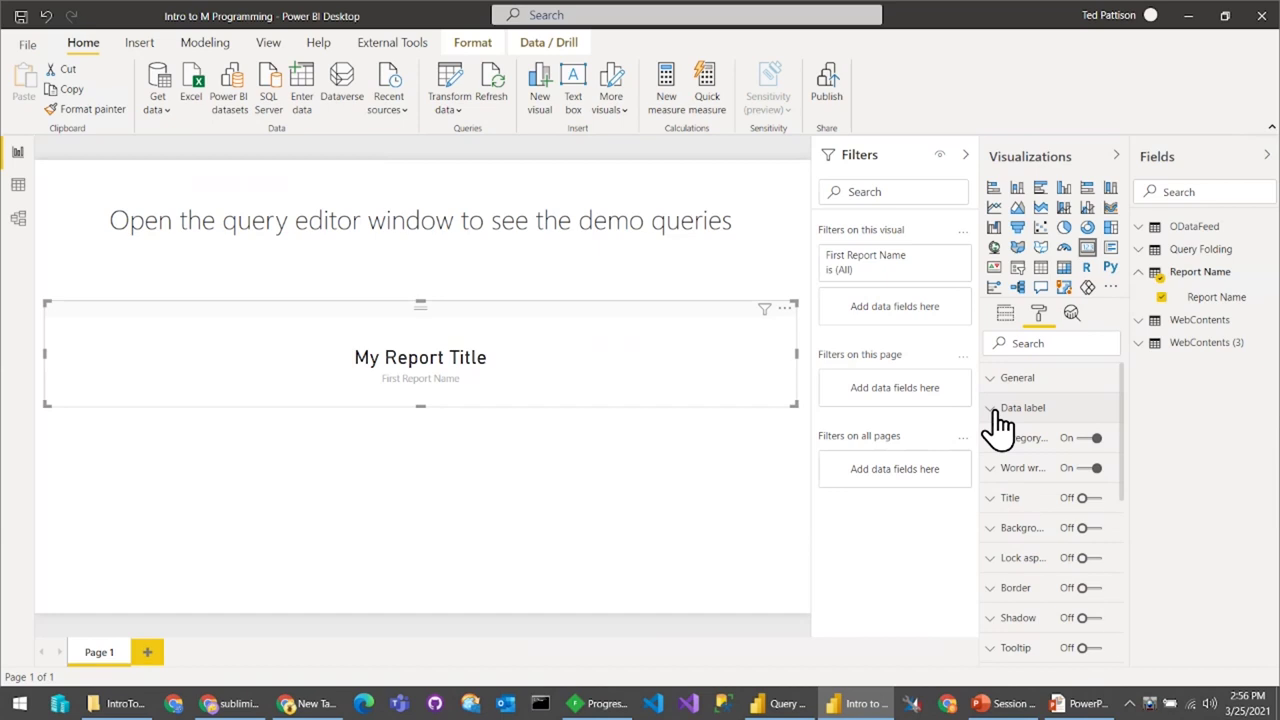
left_click(1090, 438)
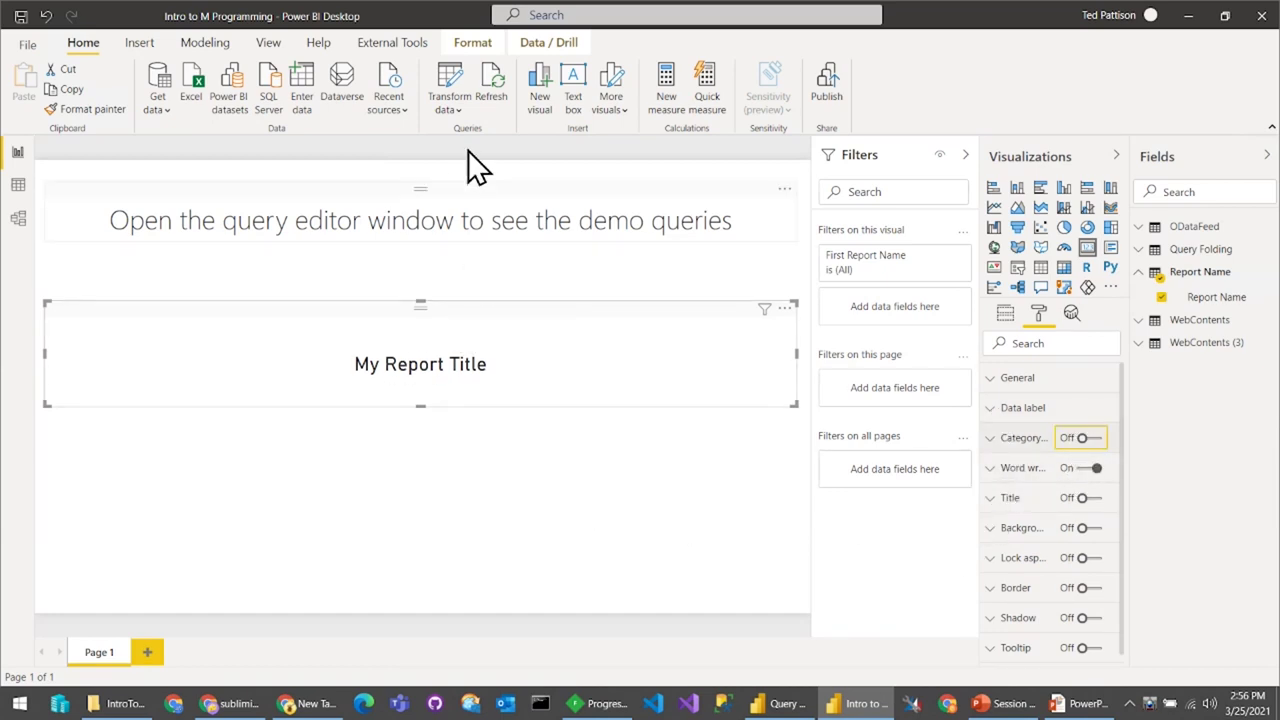
left_click(454, 101)
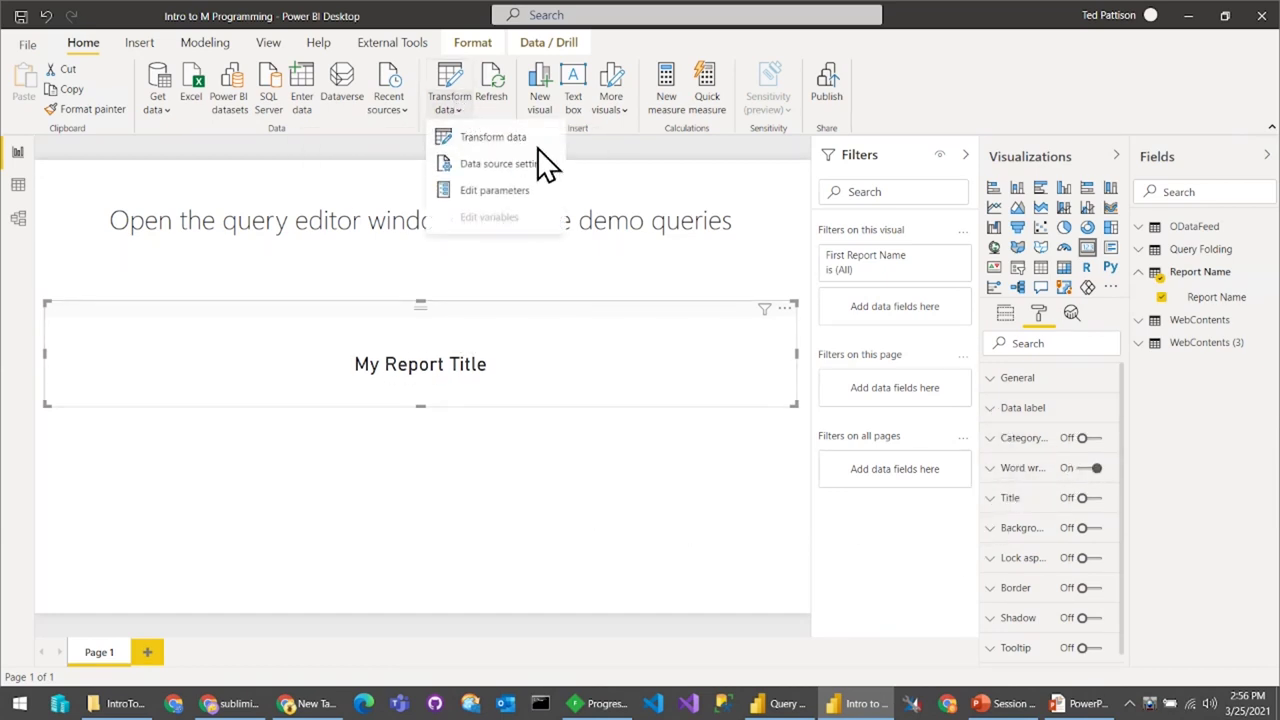
Step: Change the Report Name parameter value to 'My Other Report Title'
left_click(518, 191)
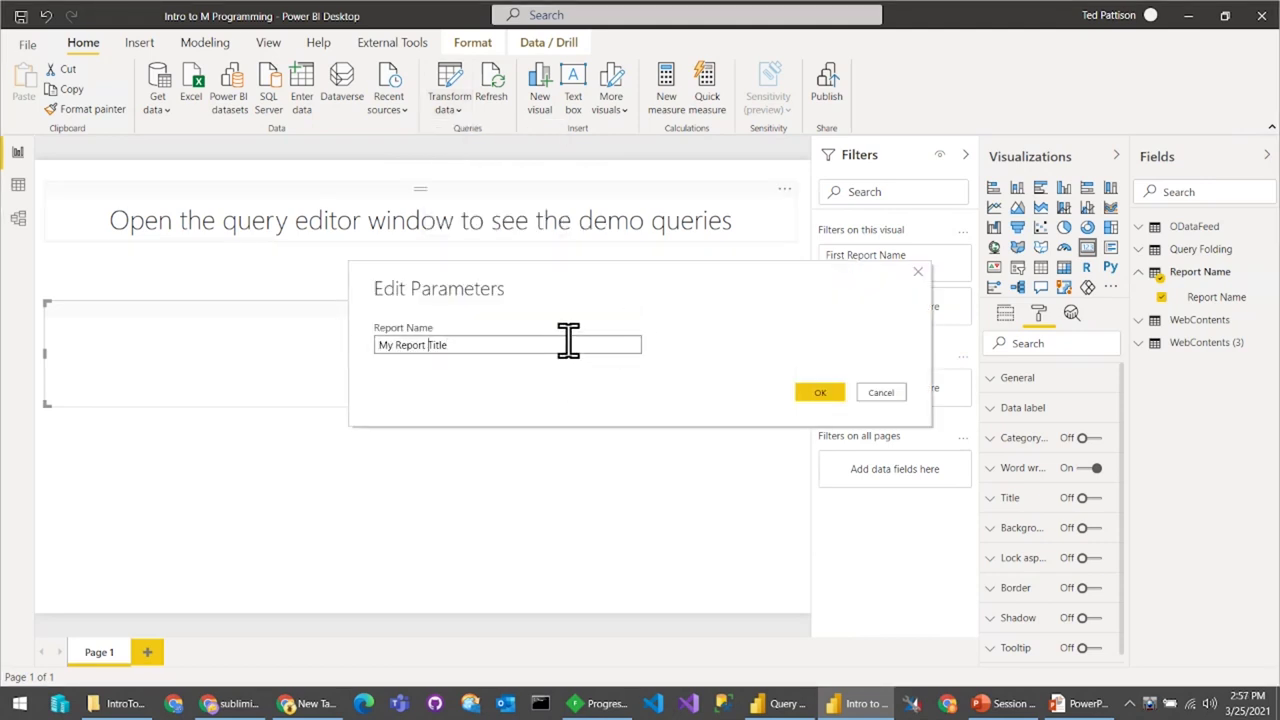
key("ctrl+Left")
type("Other")
left_click(818, 395)
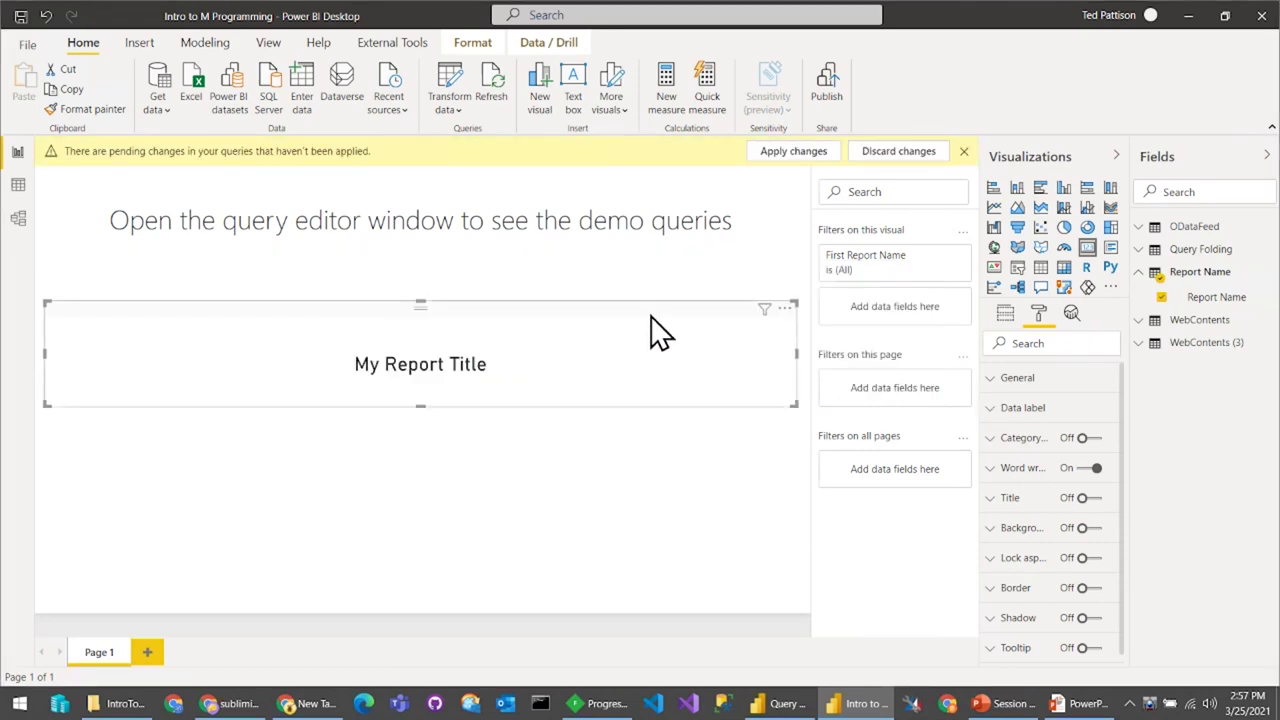
Step: Apply changes and refresh the card, then continue the slideshow to Power BI Project Template Files
left_click(800, 153)
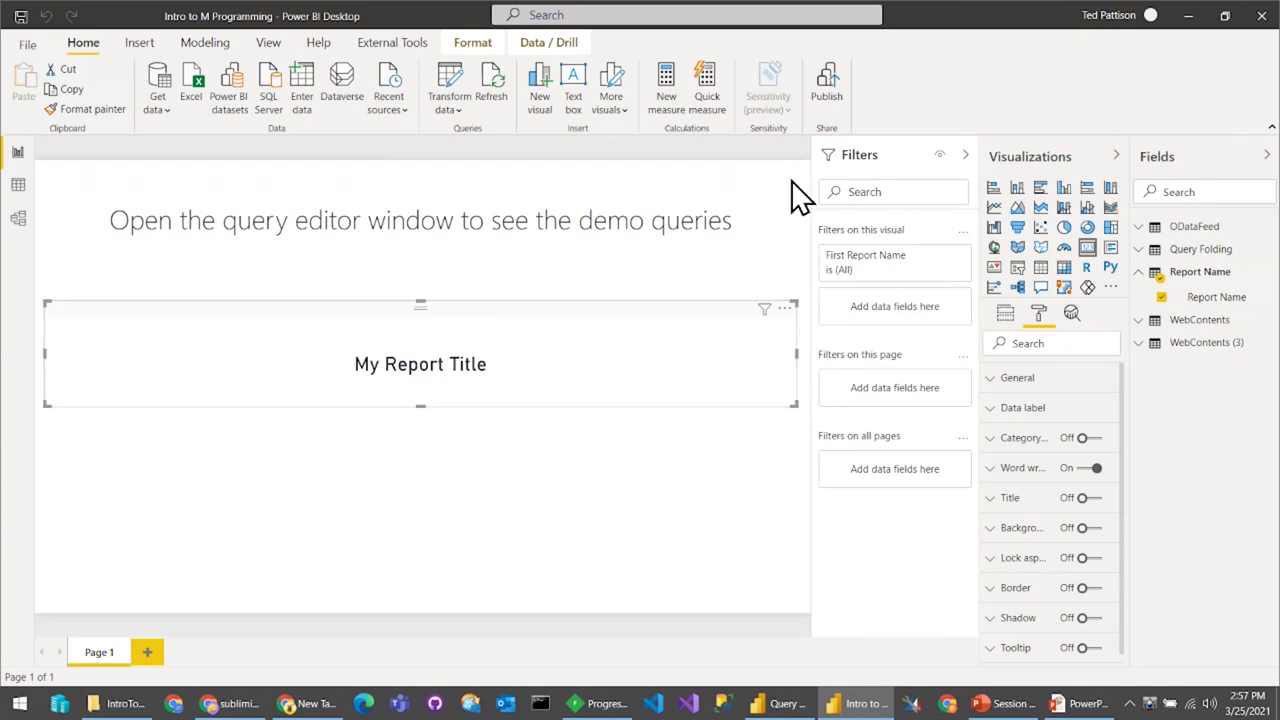
left_click(498, 84)
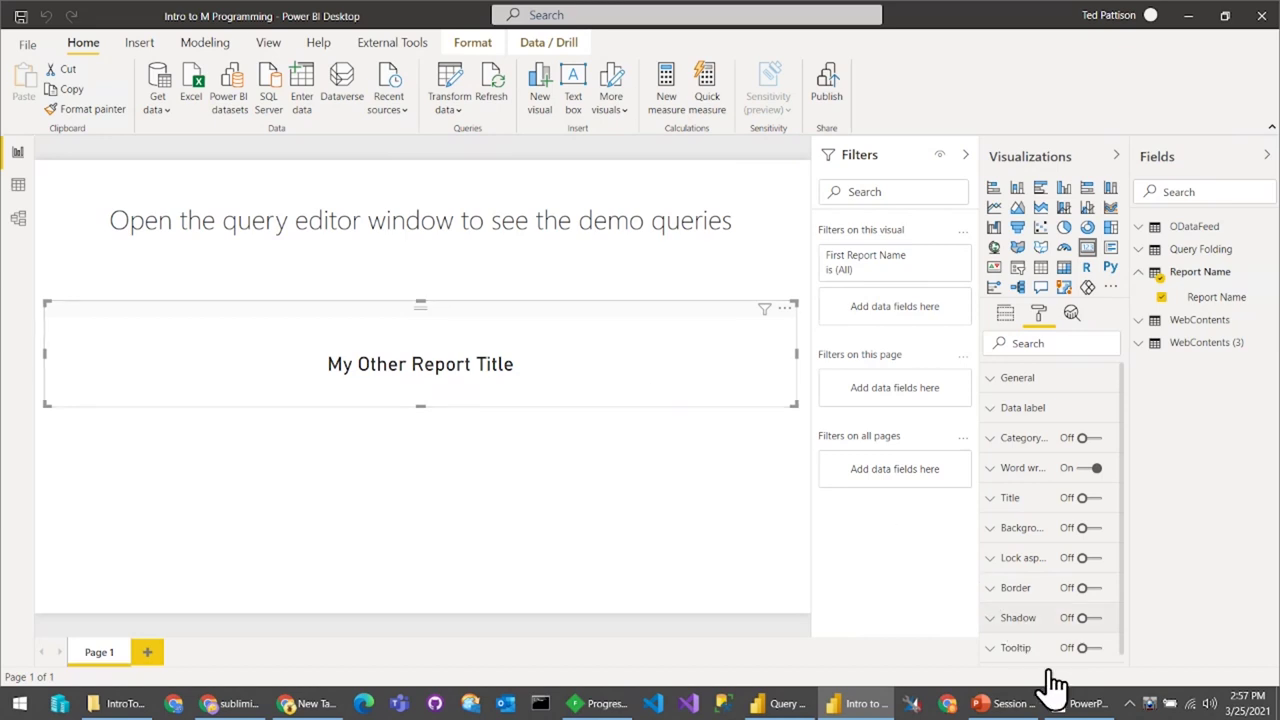
left_click(1083, 710)
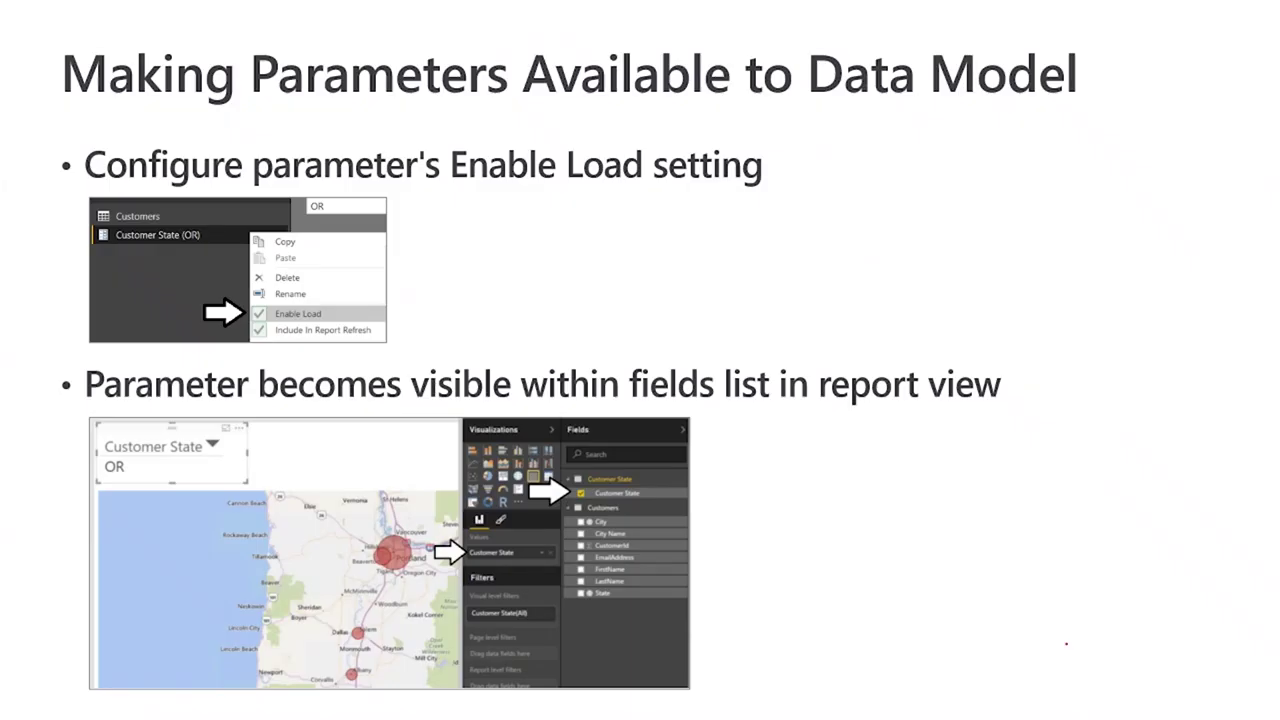
key("Right")
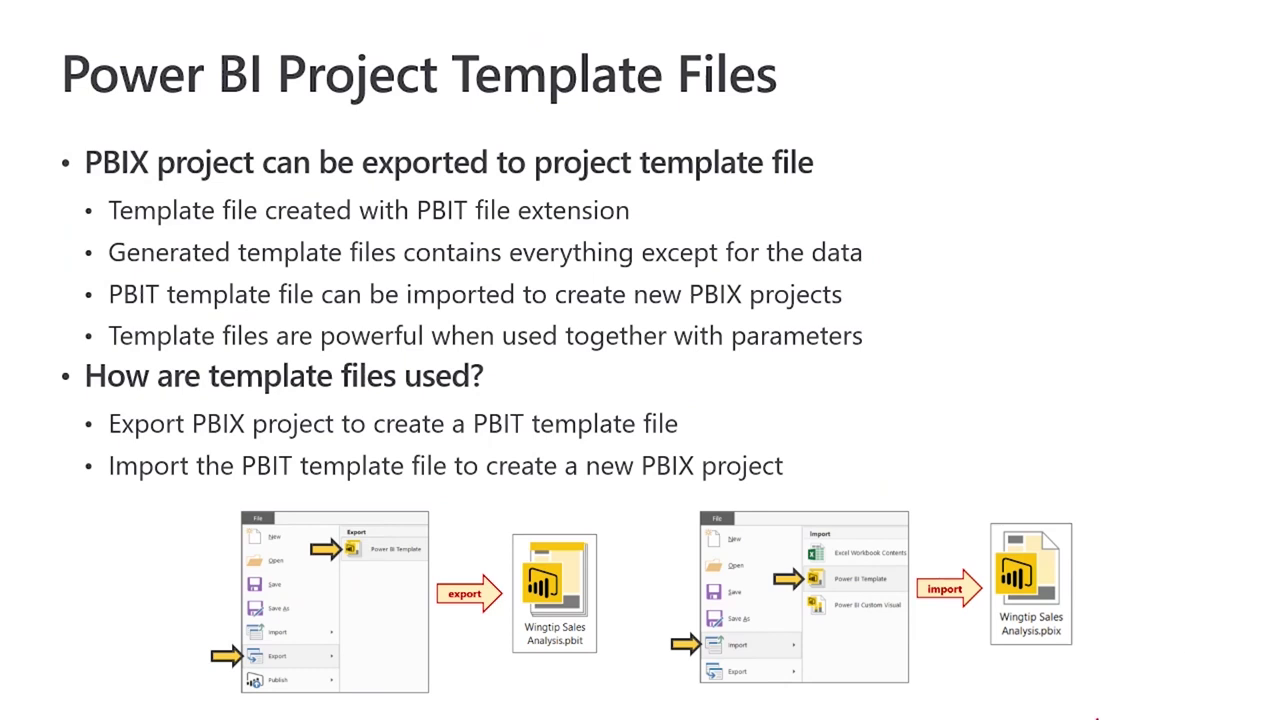
Step: Switch from the slideshow to the IntroToMProgramming File Explorer window with Alt+Tab
key("alt+Tab")
key("alt+Tab")
key("alt+Tab")
key("alt+Tab")
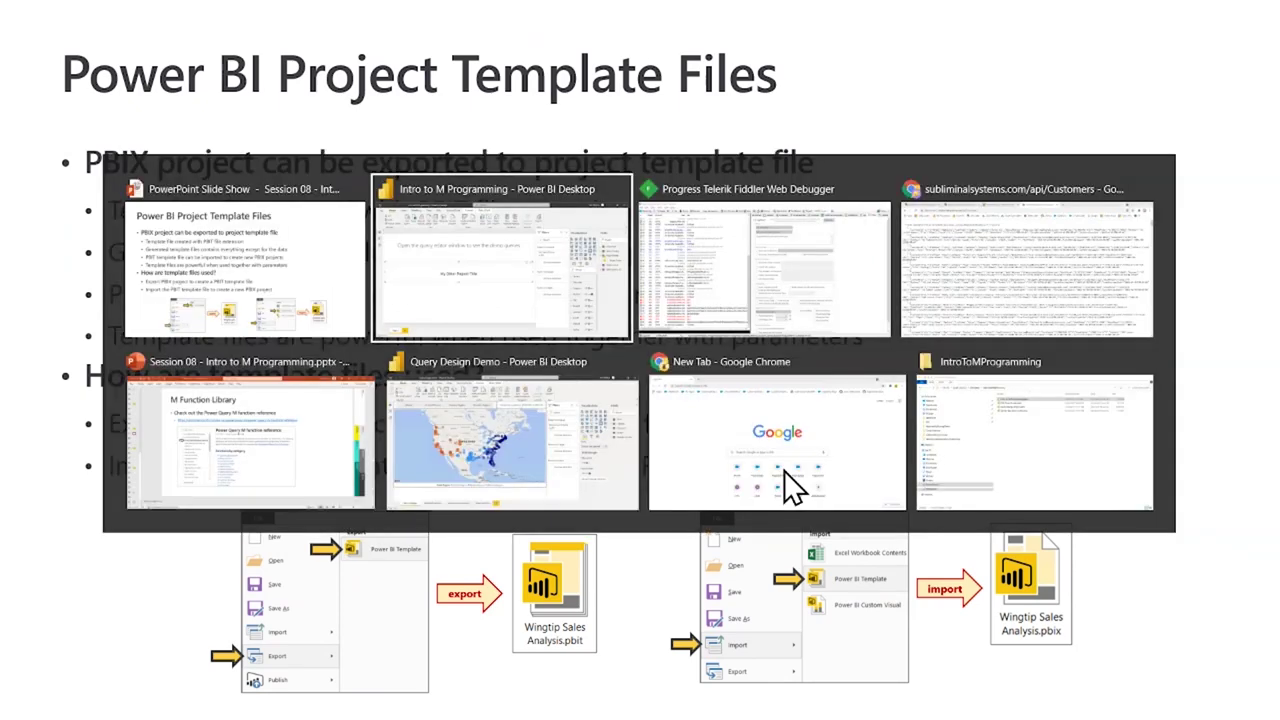
key("alt+Tab")
key("alt+Tab")
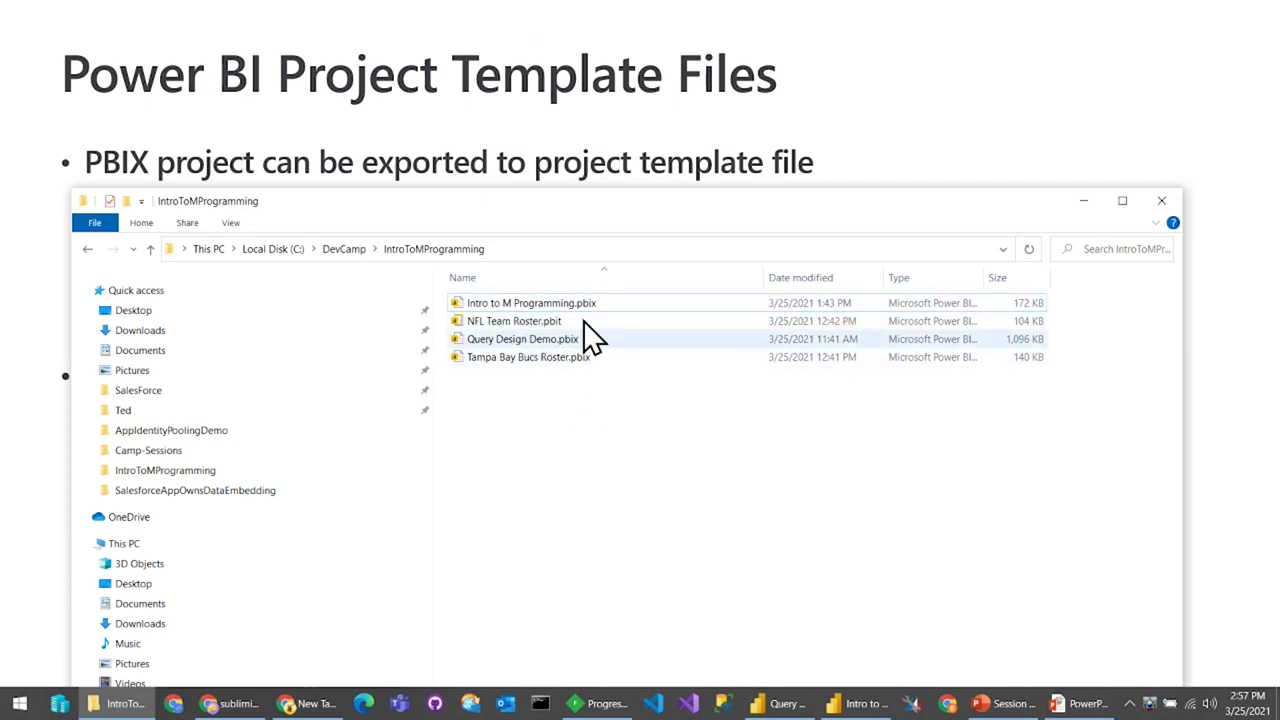
Step: Launch NFL Team Roster.pbit from the IntroToMProgramming folder
mouse_move(587, 320)
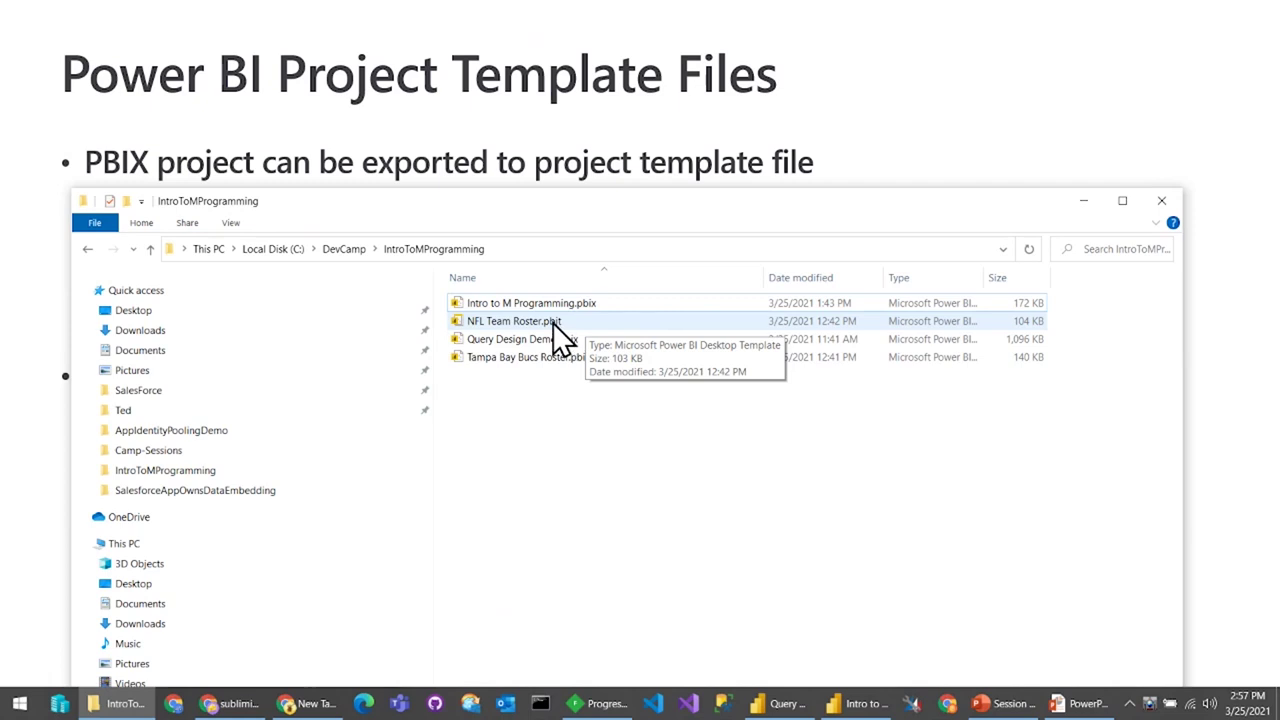
double_click(553, 322)
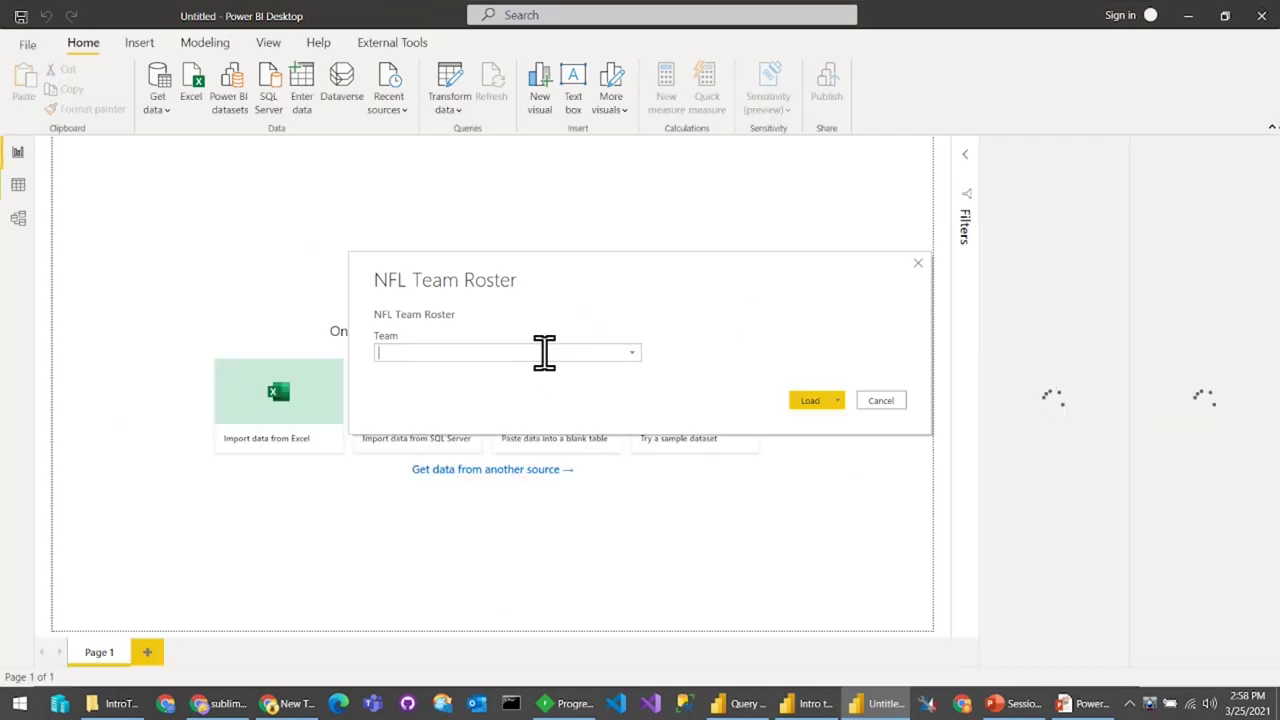
Step: Choose Buccaneers as the Team parameter and load the roster report
left_click(632, 353)
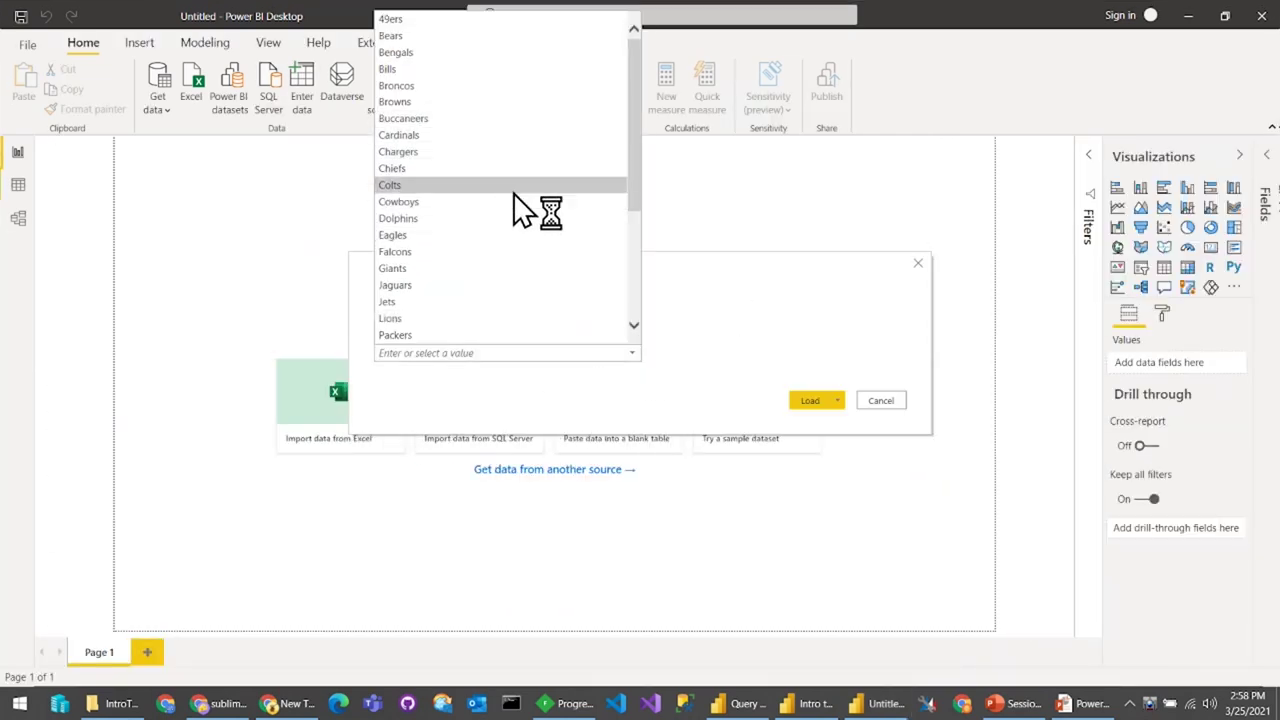
left_click(437, 121)
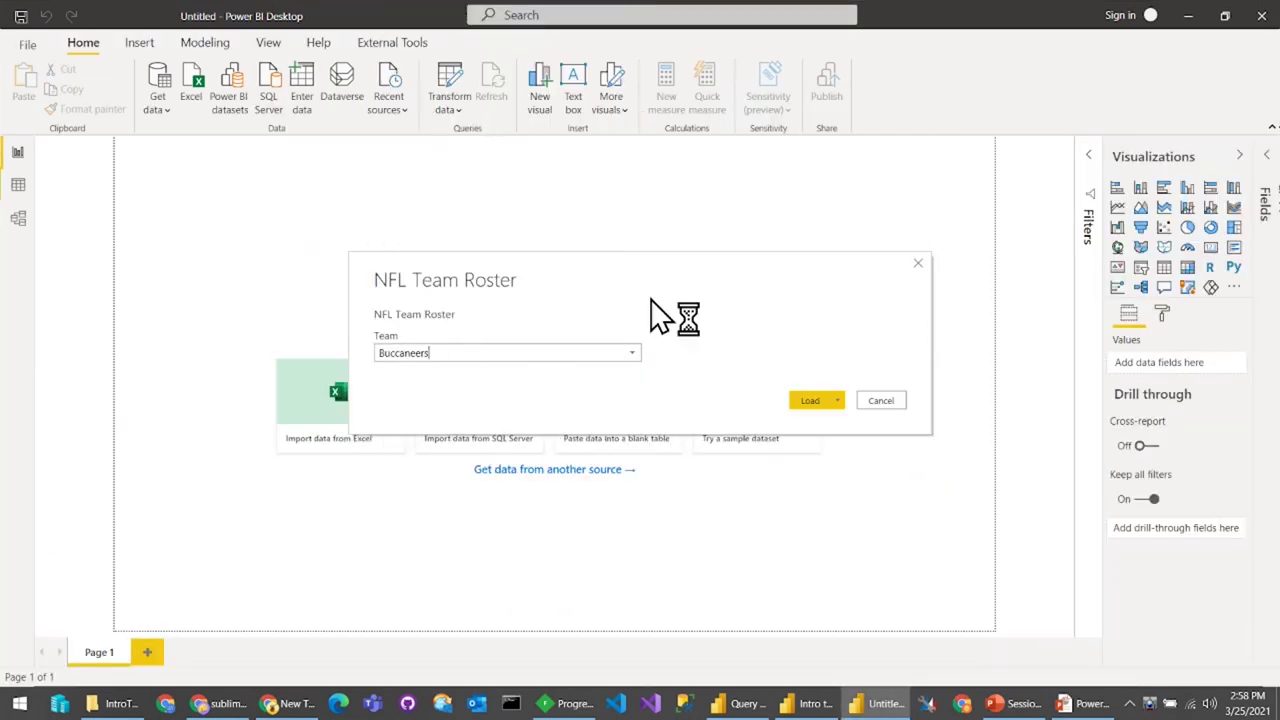
left_click(812, 400)
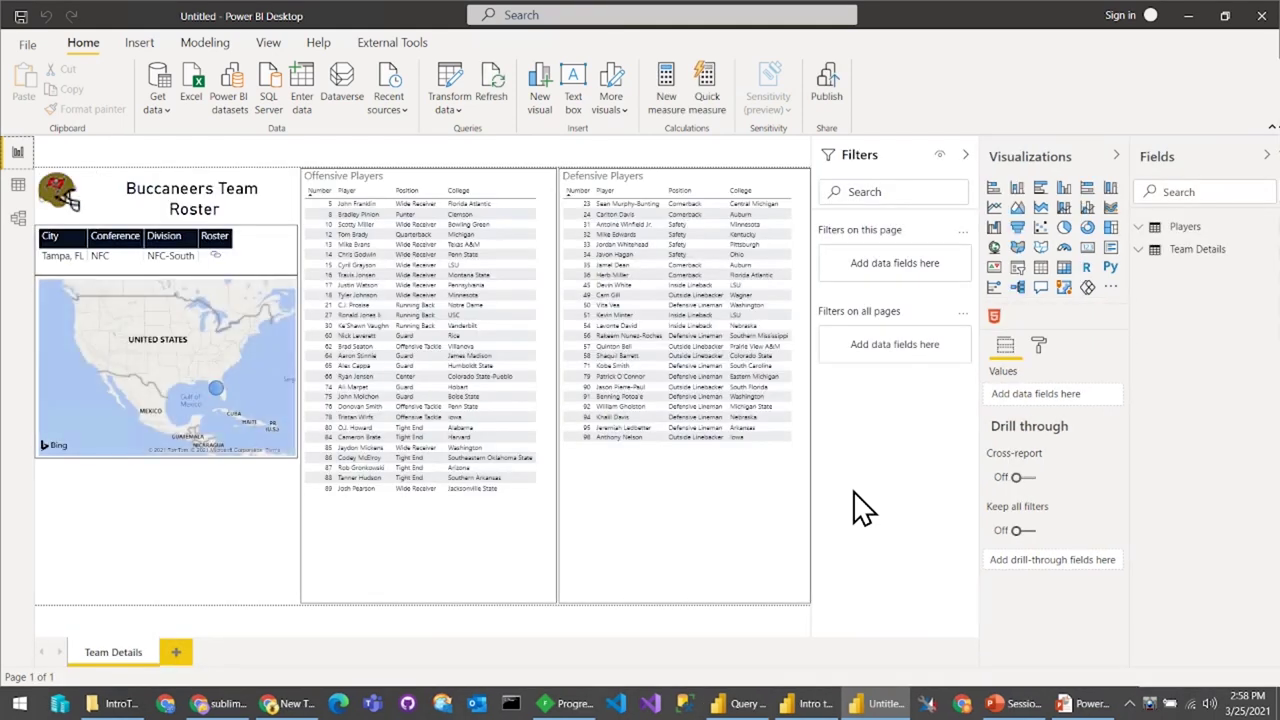
Step: In a maximized query editor, review the Team, Team Details and Teams queries, then show Teams' M code
left_click(456, 75)
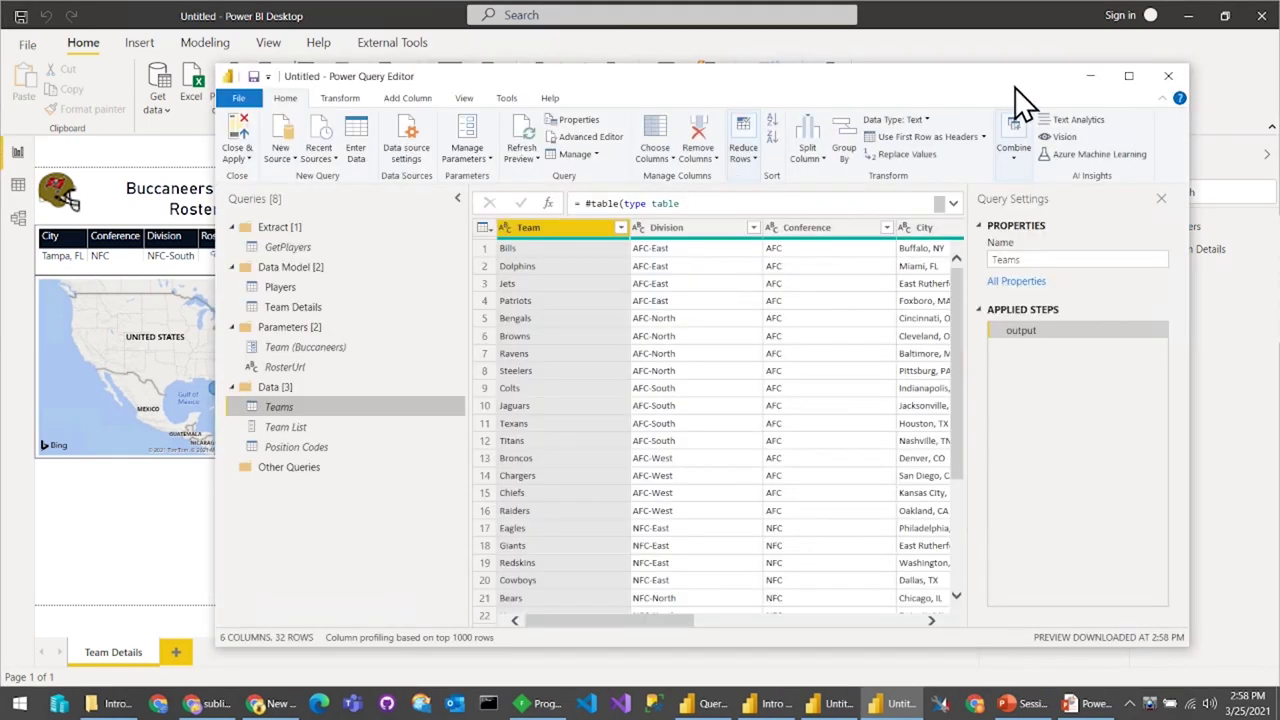
left_click(1129, 76)
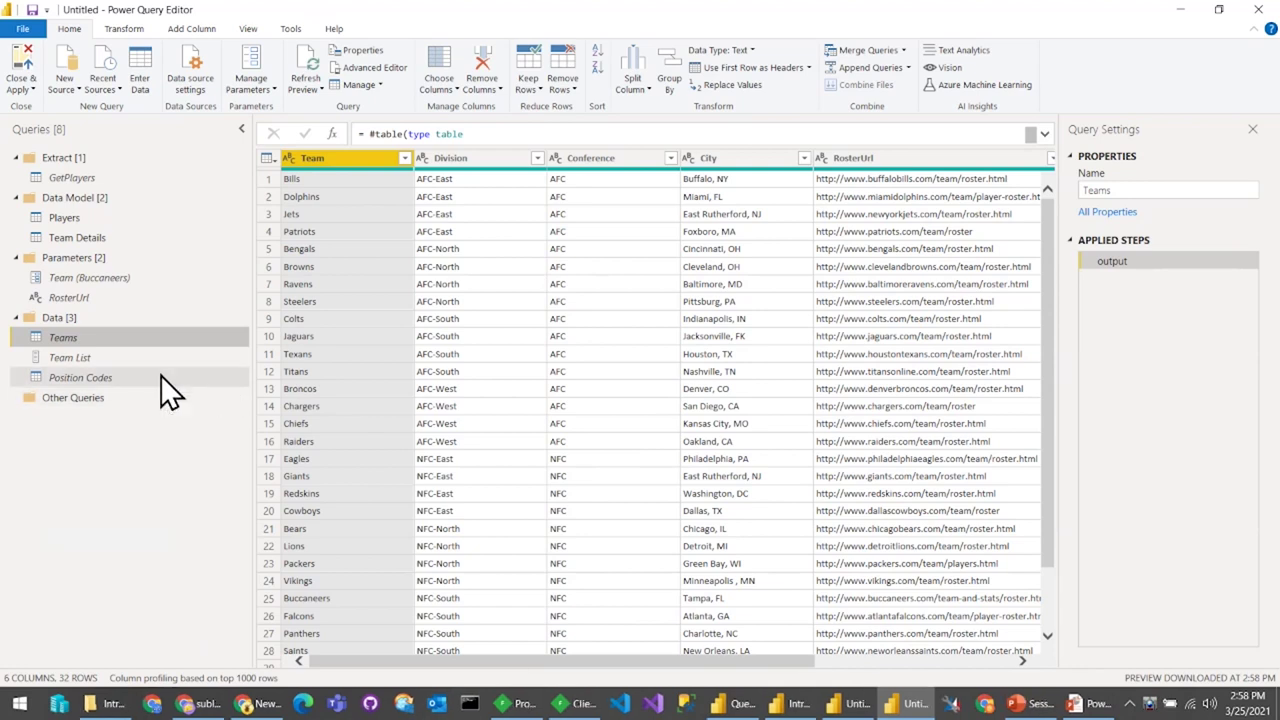
left_click(115, 277)
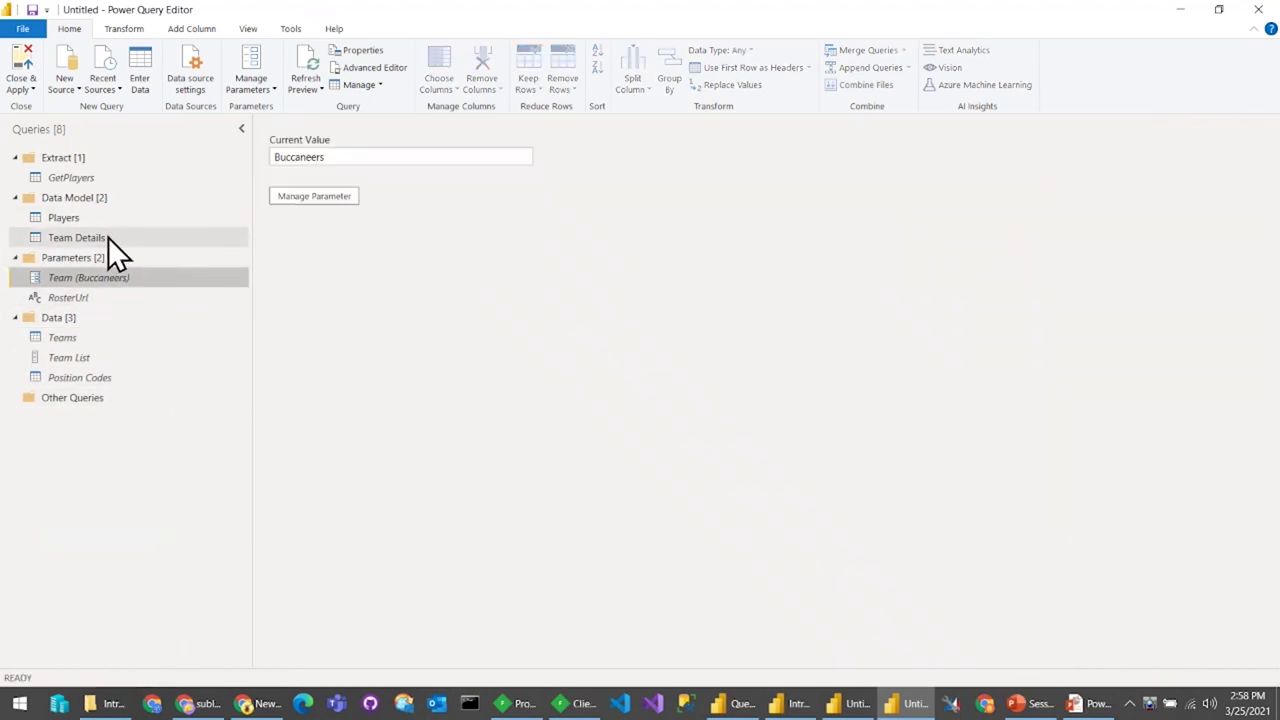
left_click(108, 238)
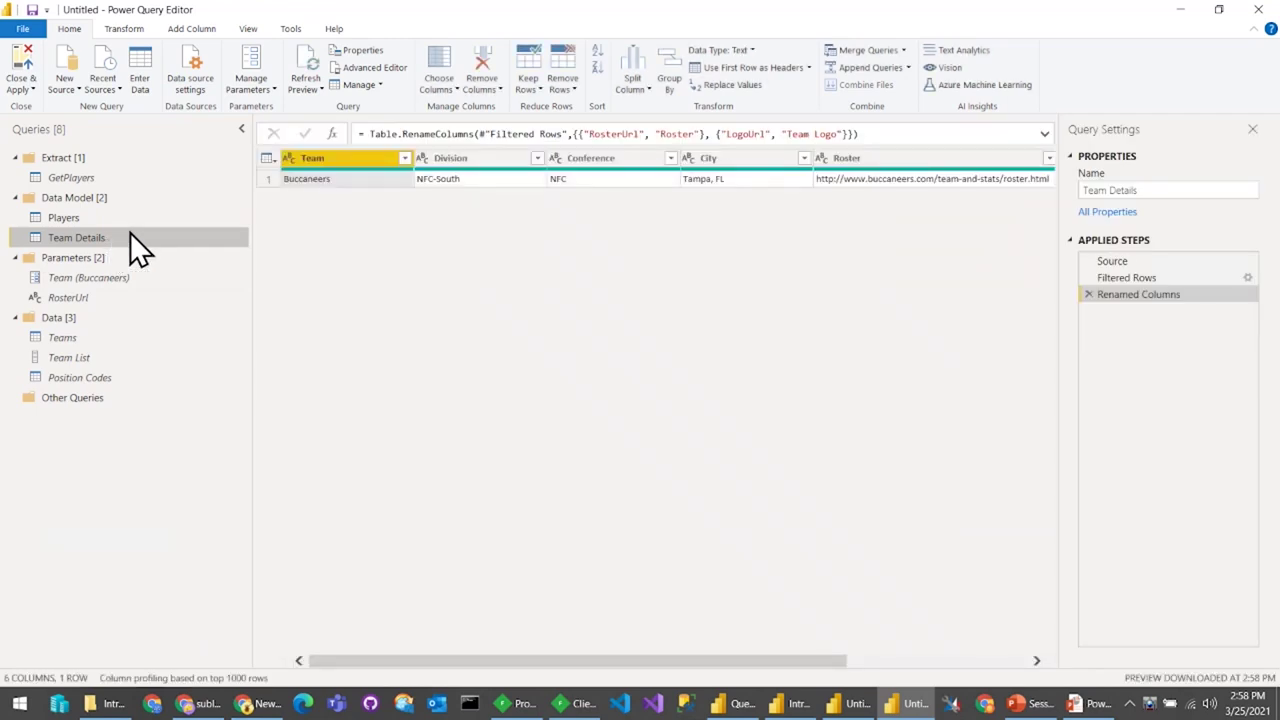
left_click(107, 338)
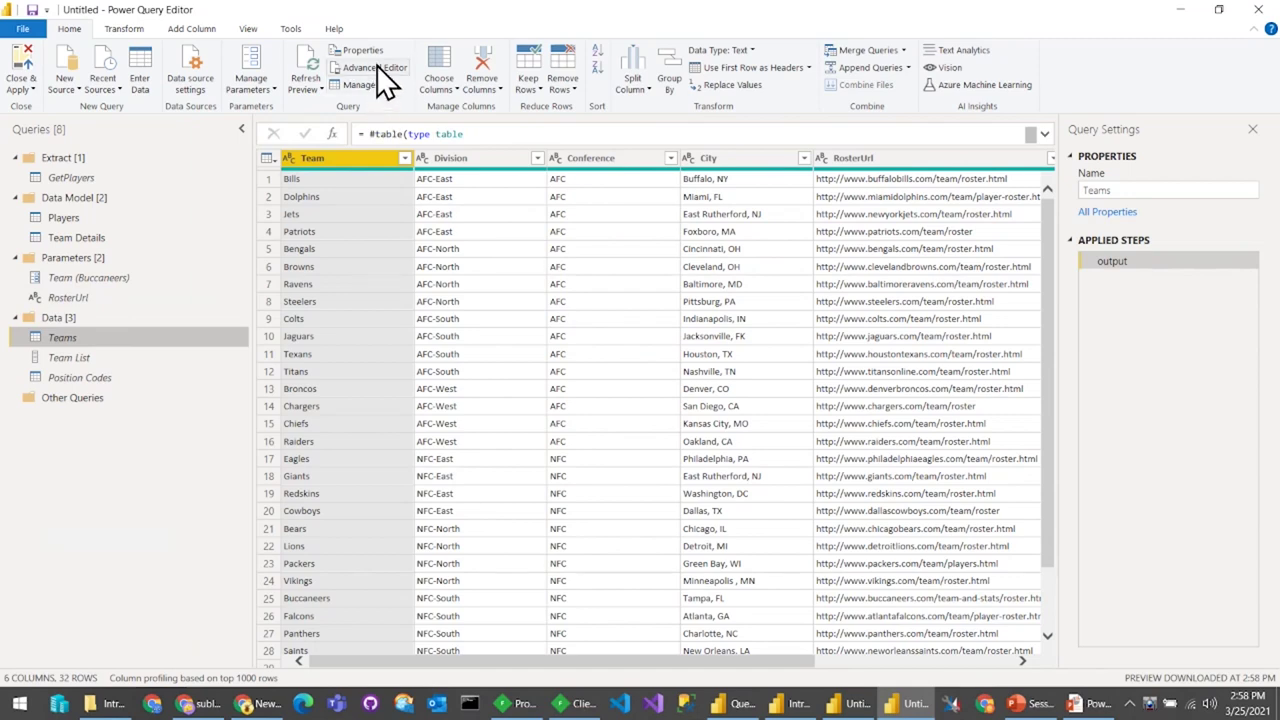
left_click(378, 68)
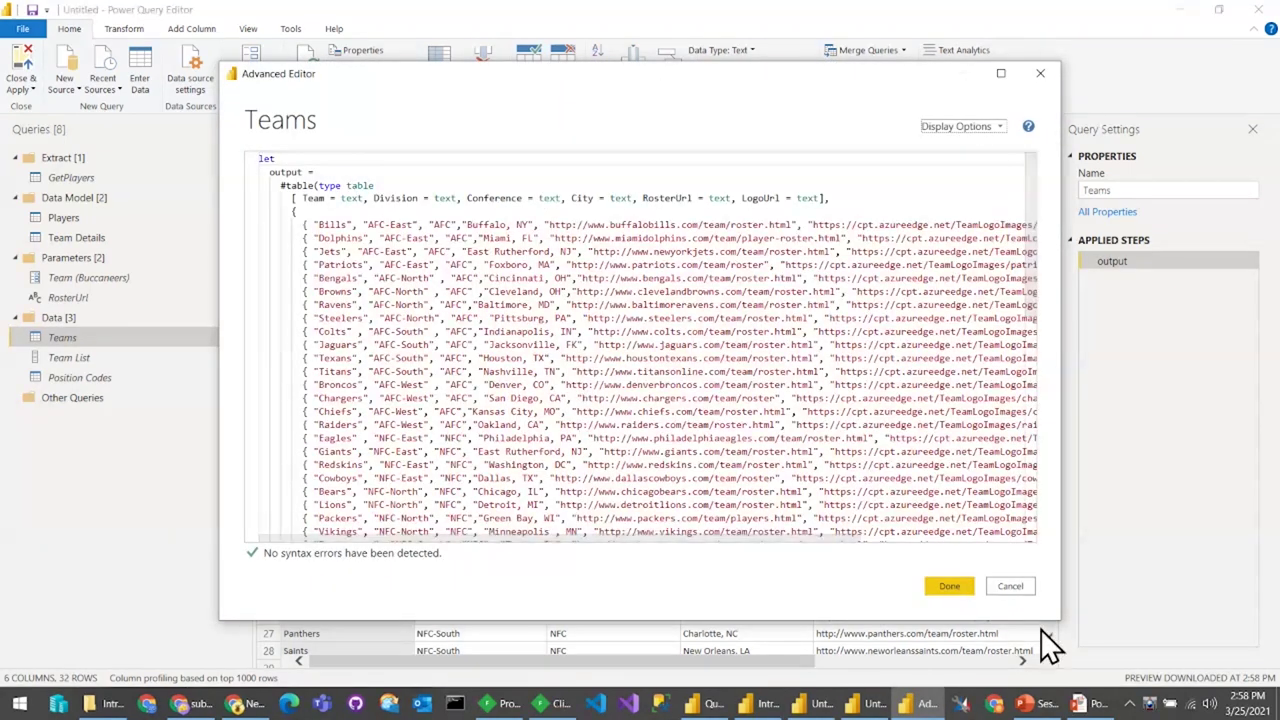
Step: Widen the Advanced Editor, highlight the Bills roster URL, and cancel without changes
left_click_drag(1058, 622, 1211, 604)
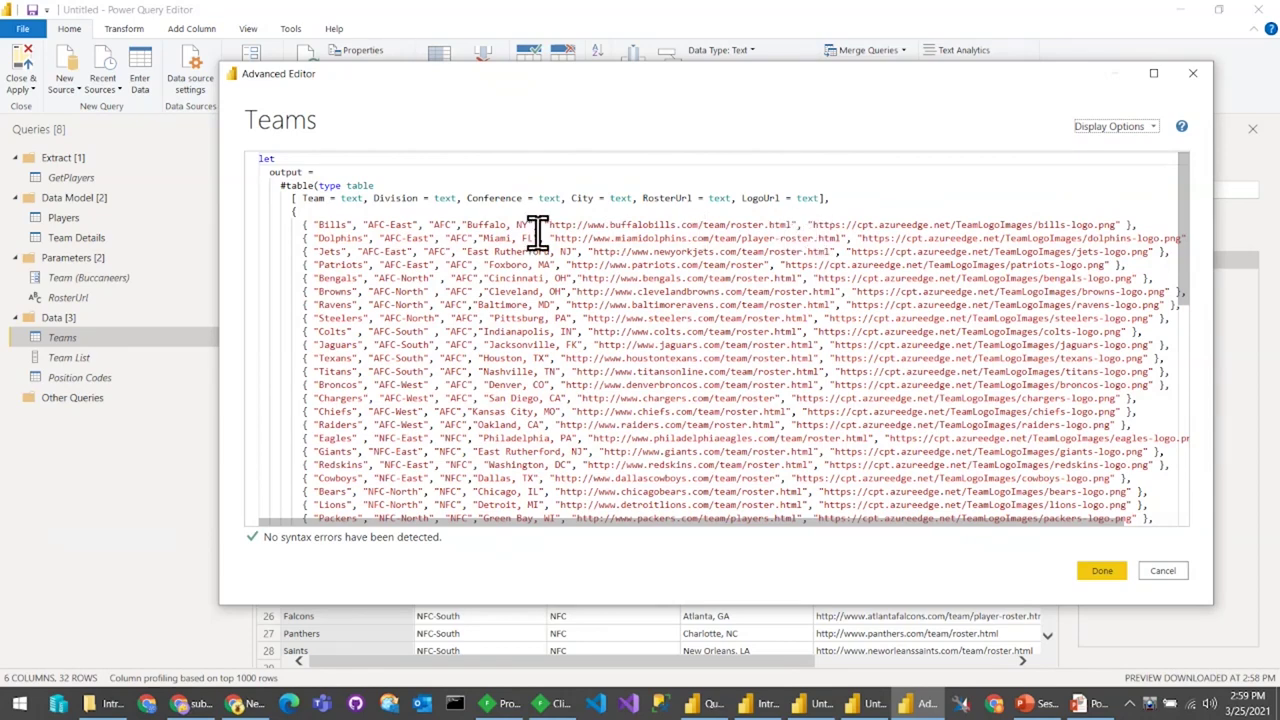
left_click_drag(549, 226, 792, 224)
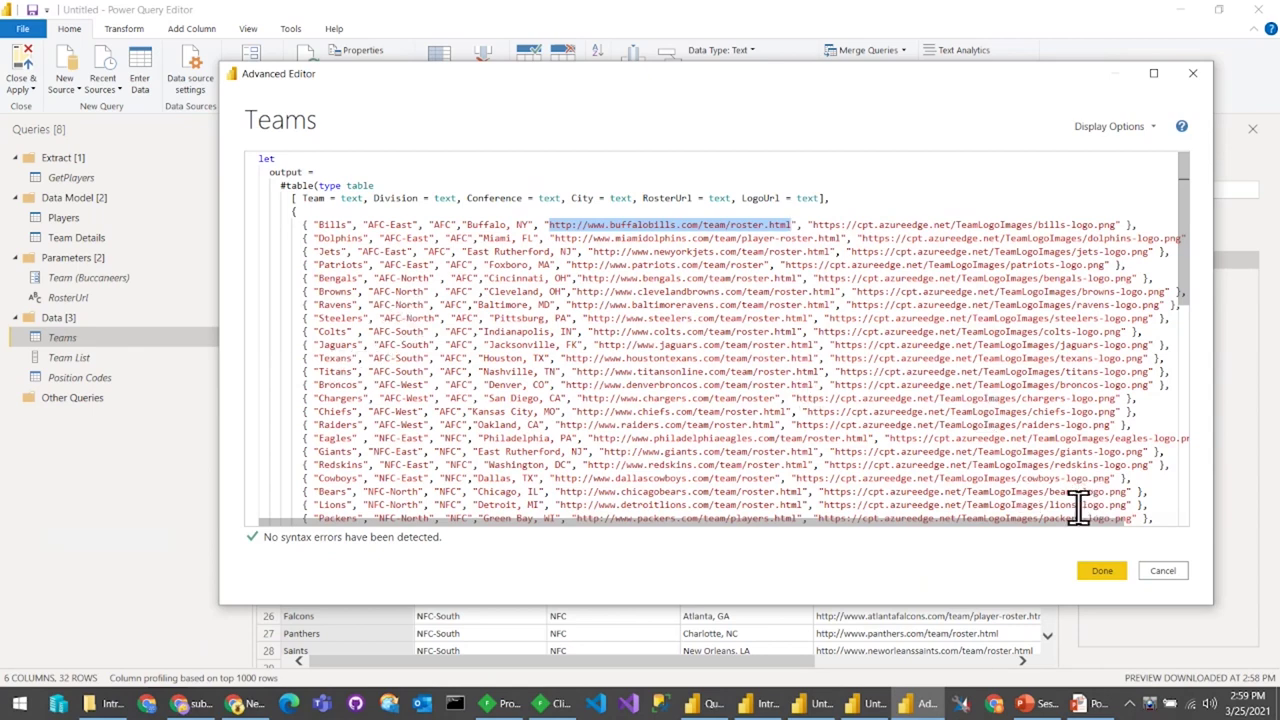
left_click(1176, 576)
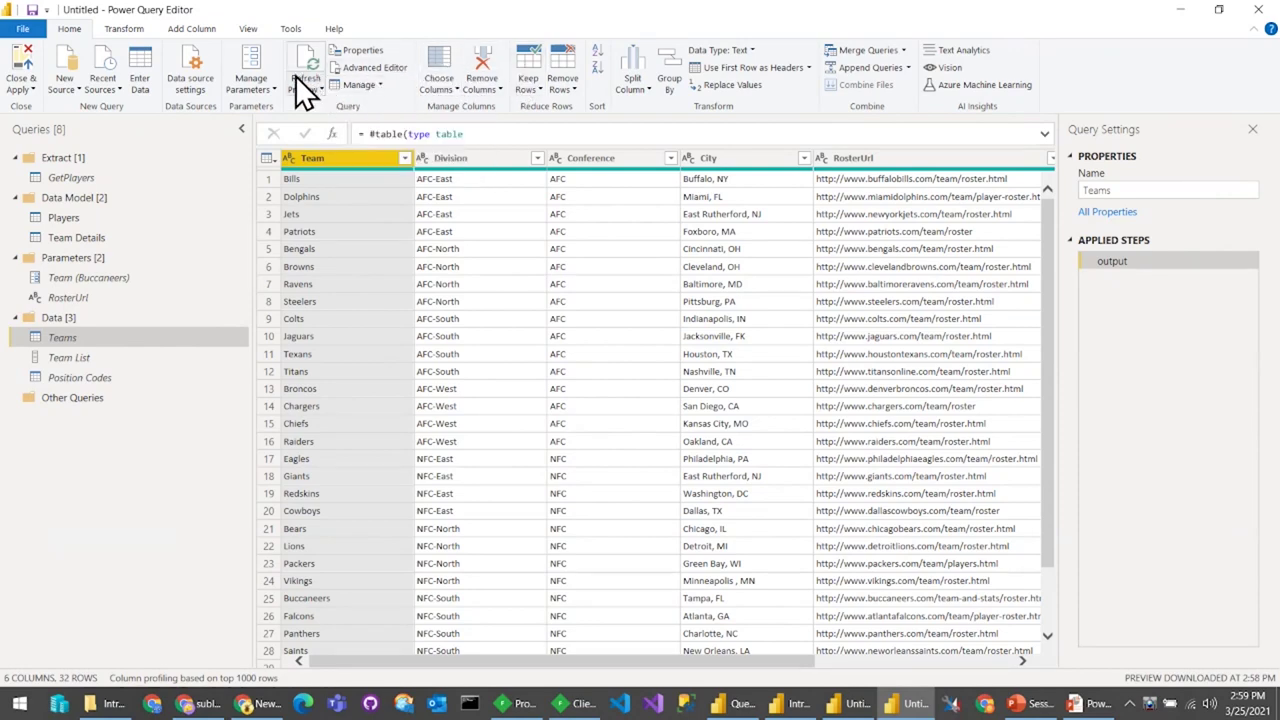
Step: Confirm the Team parameter is Buccaneers with Team List as its suggested values, then show the sorted Team List
left_click(256, 63)
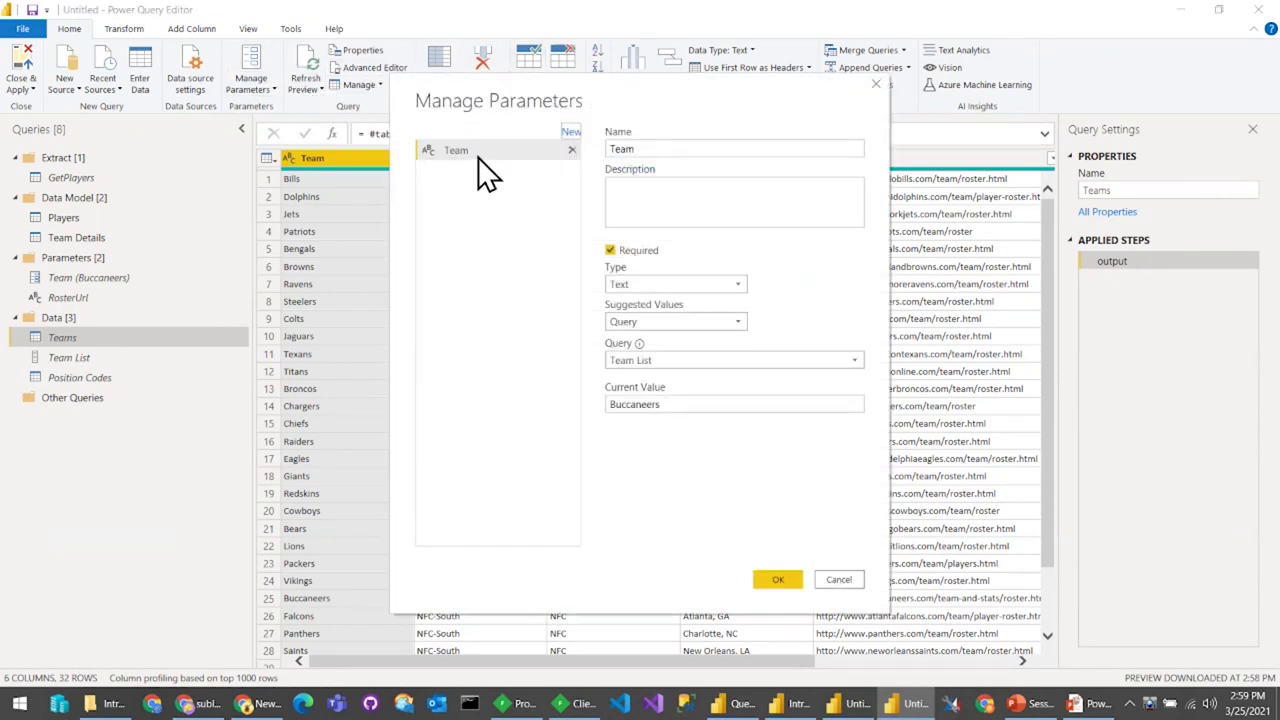
left_click(723, 404)
left_click(742, 362)
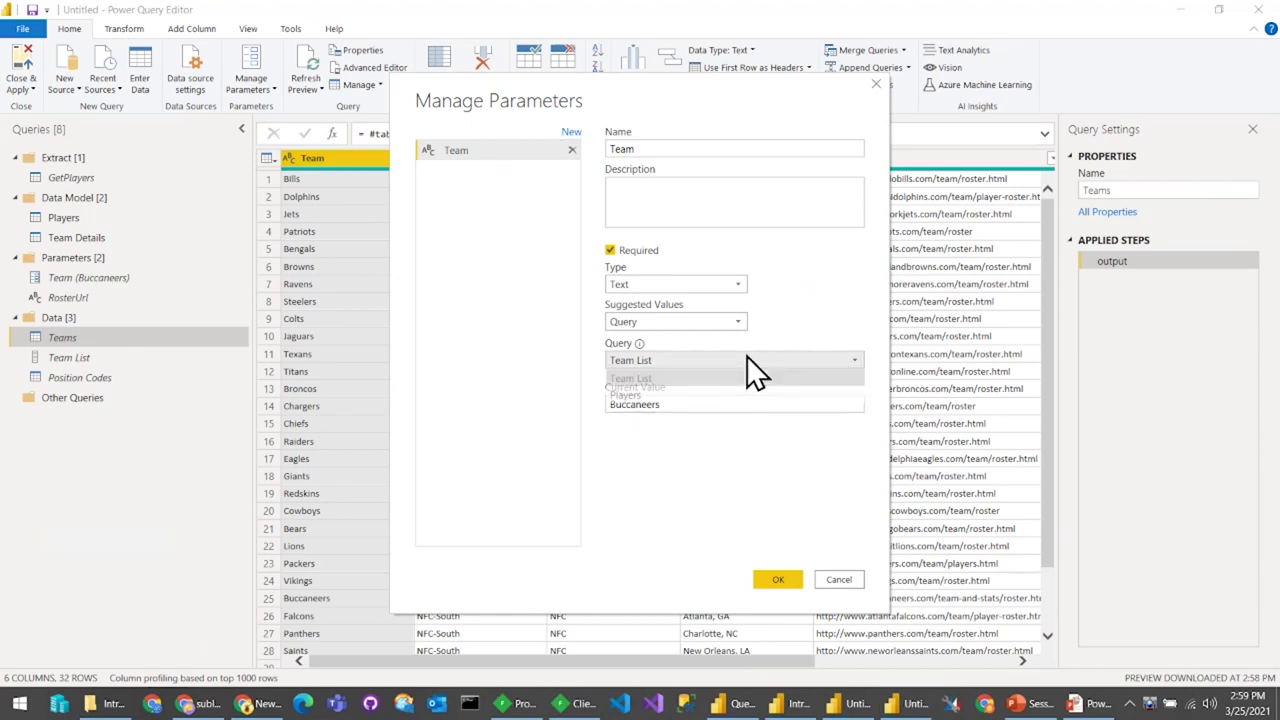
left_click(746, 370)
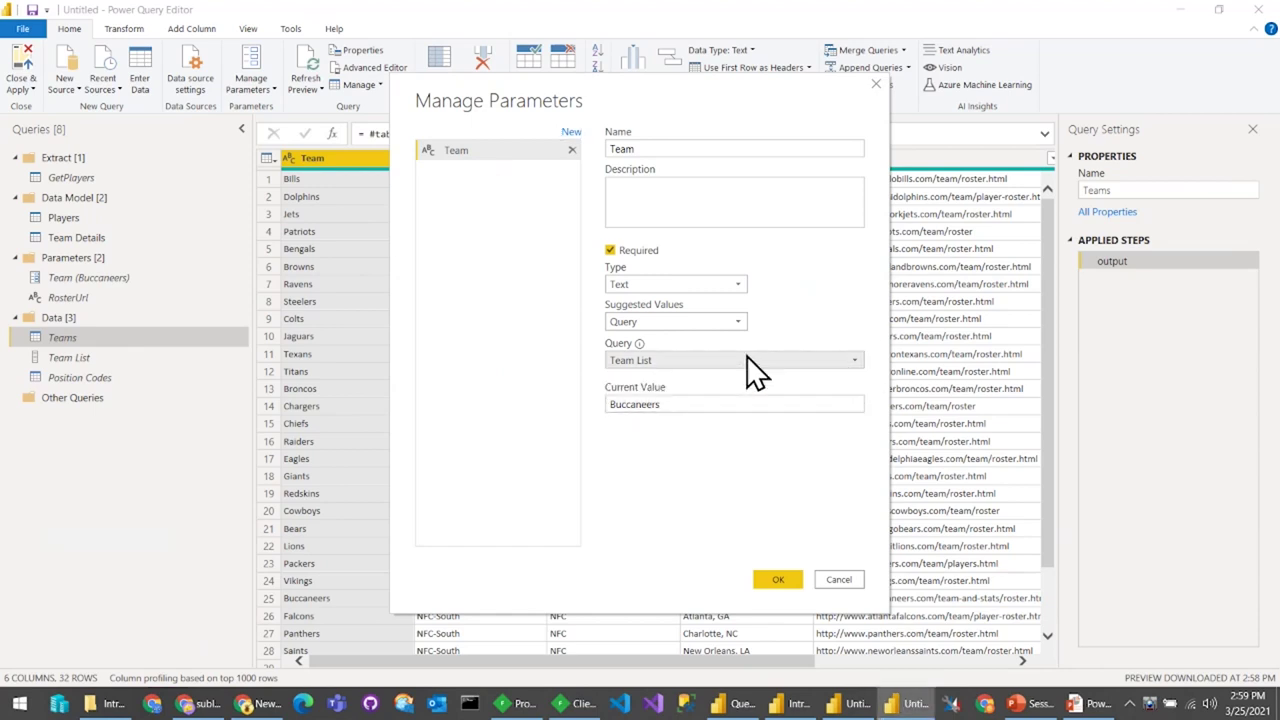
left_click(846, 580)
left_click(88, 357)
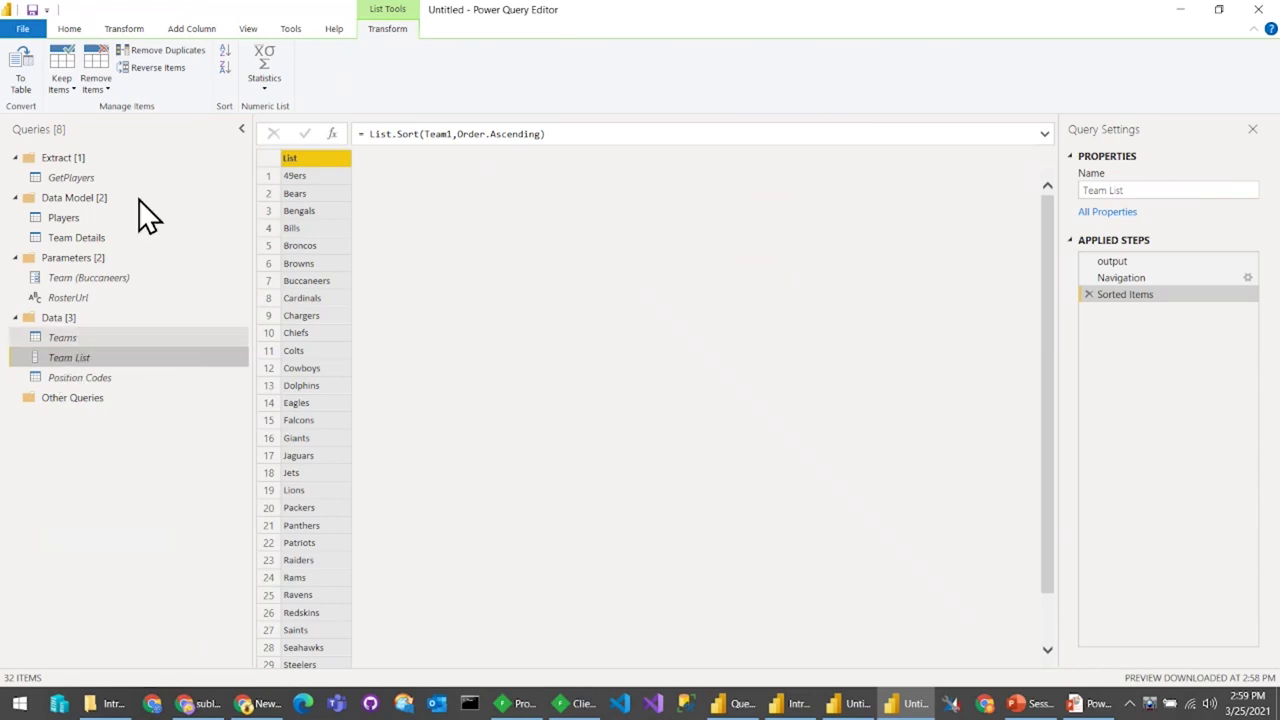
Step: Recheck the Team parameter's suggested values query, leaving it as Team List without changes
left_click(66, 28)
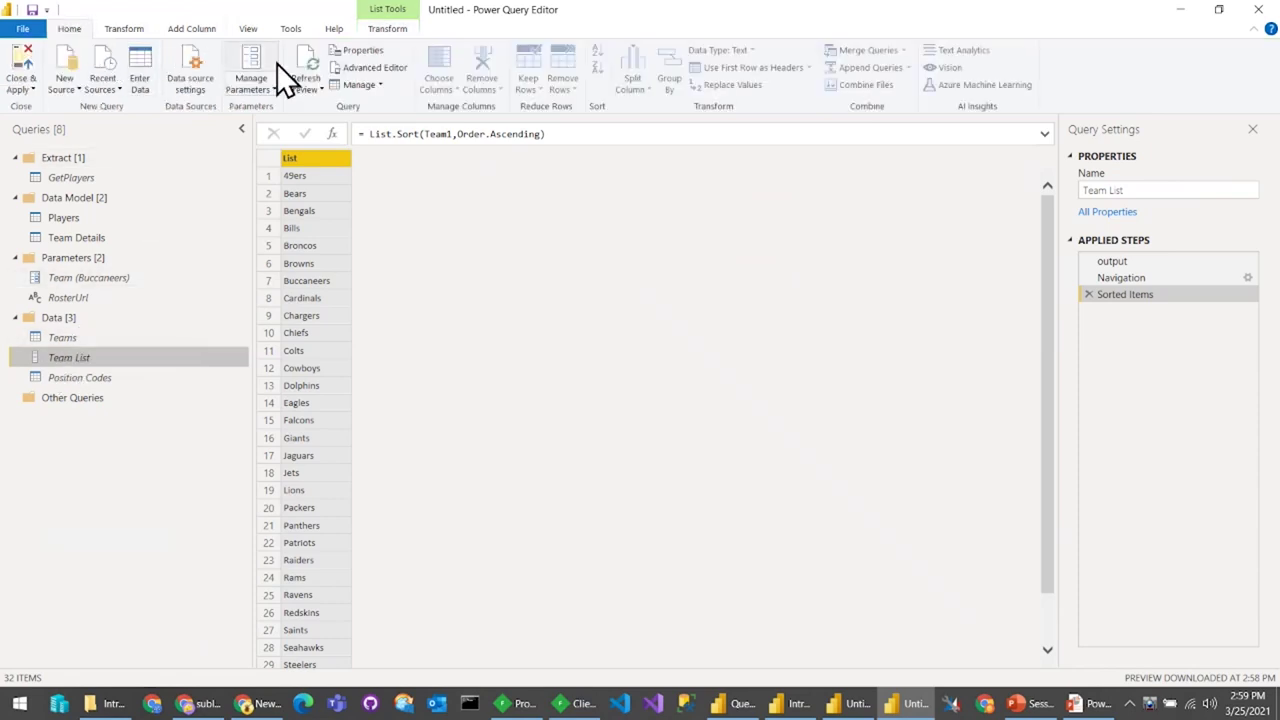
left_click(251, 64)
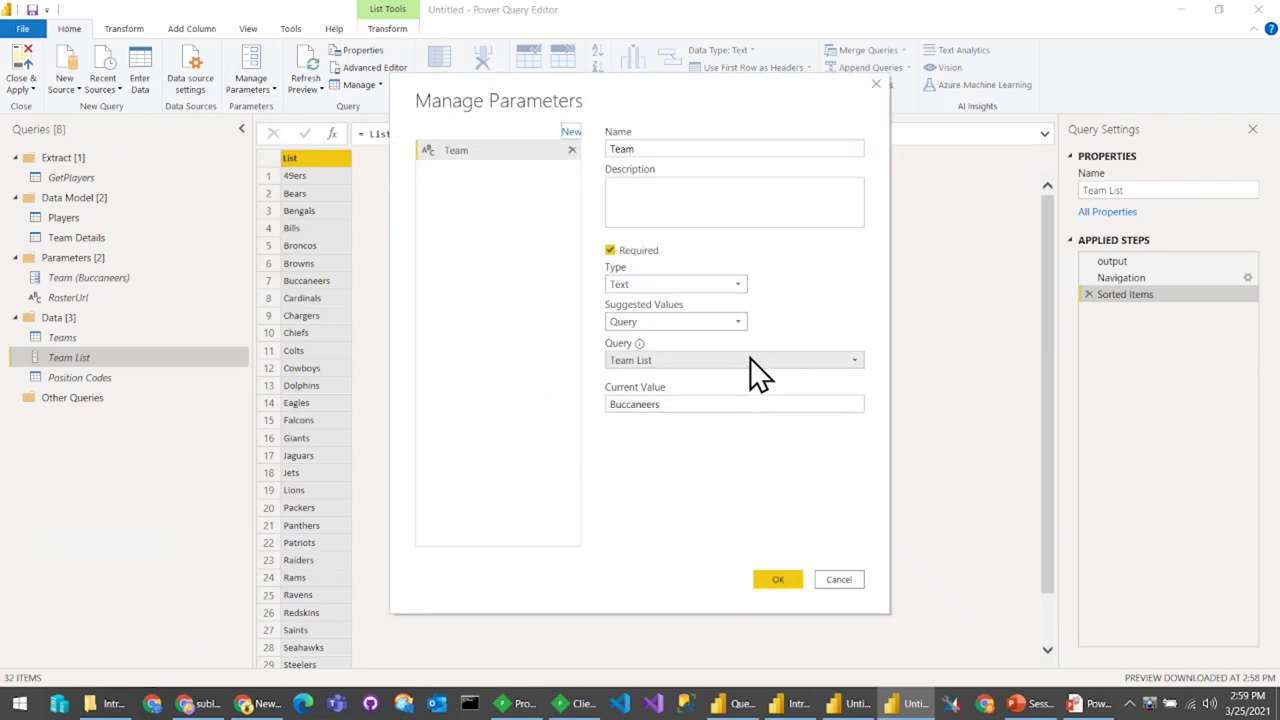
left_click(750, 360)
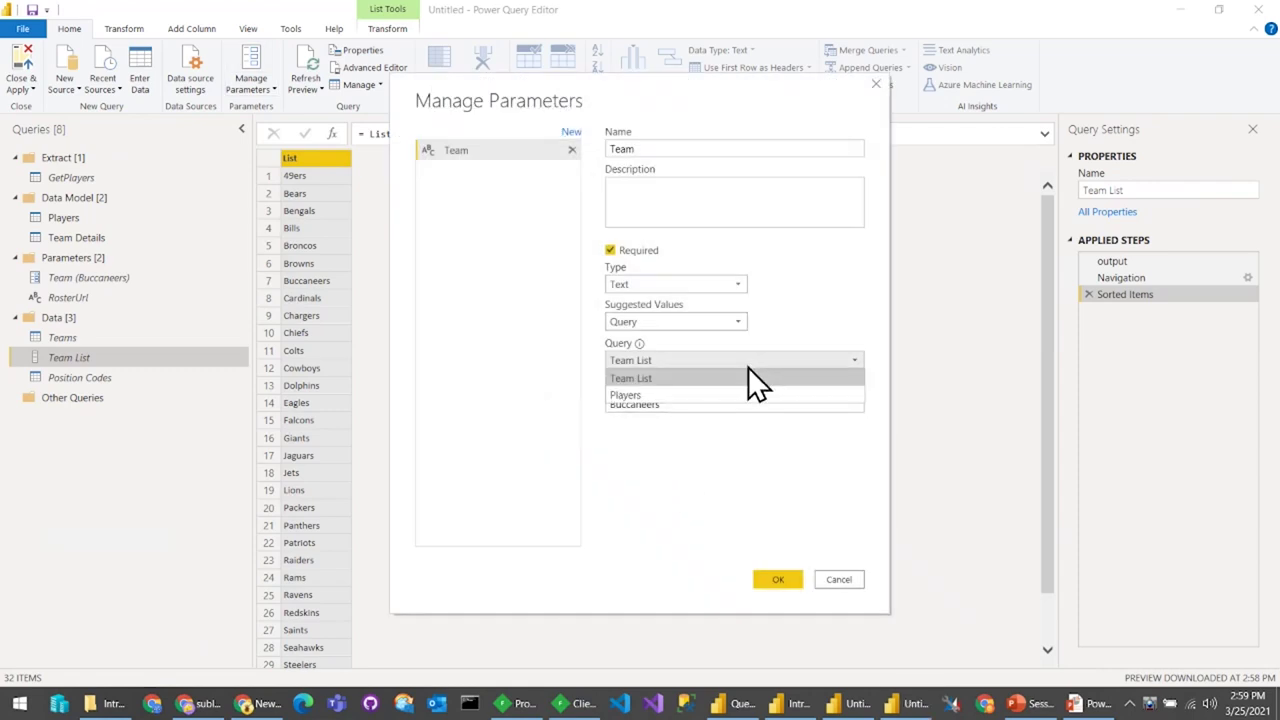
left_click(748, 374)
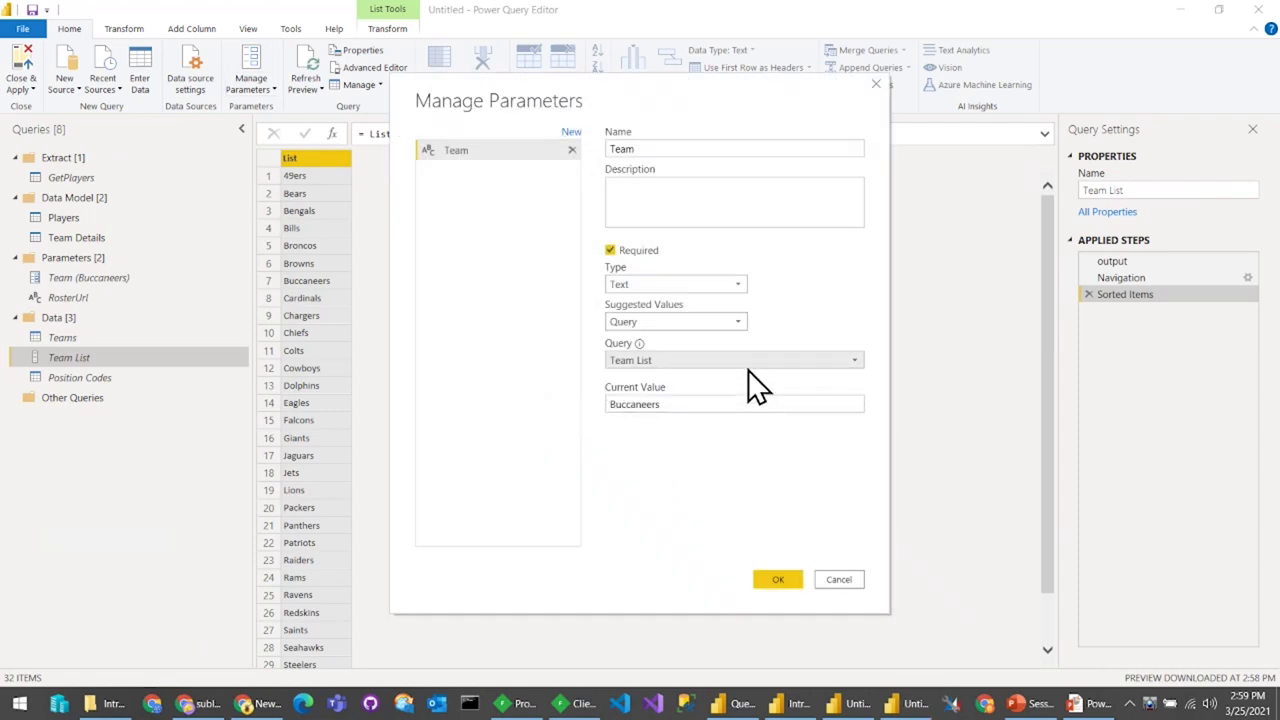
left_click(838, 580)
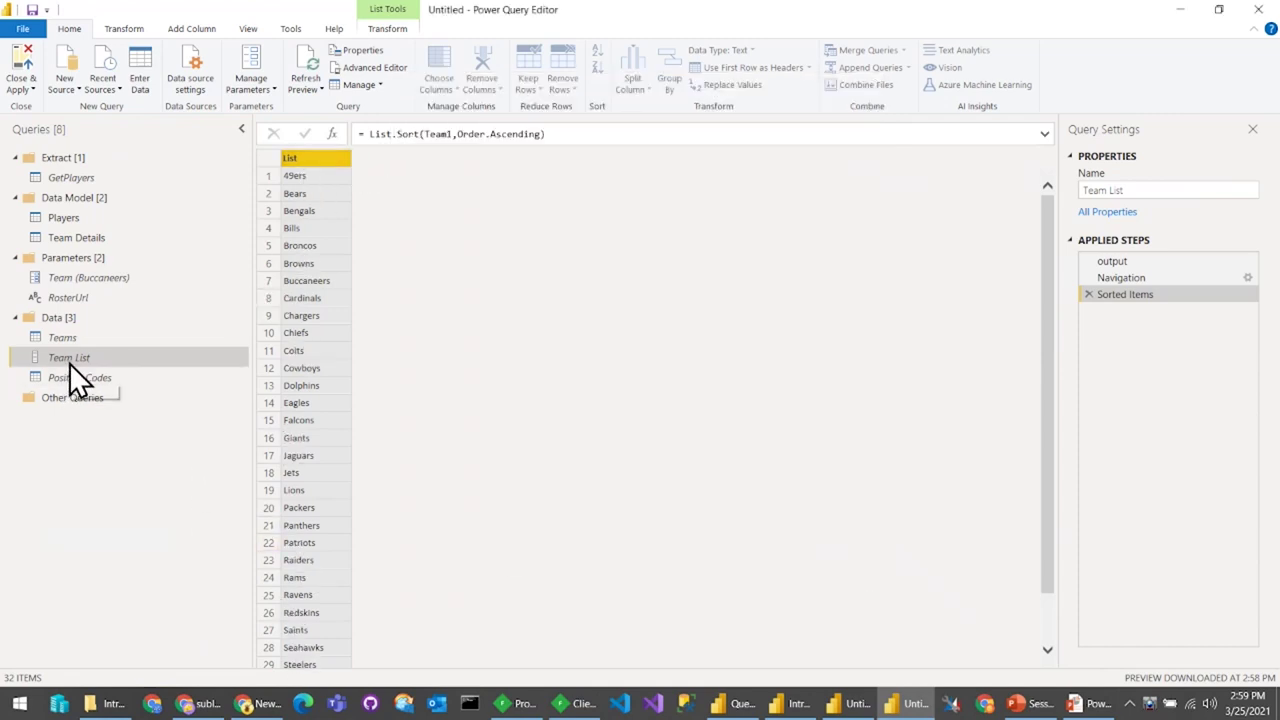
Step: Inspect the Team Details M code, highlighting the Team parameter used in its filter step
left_click(107, 239)
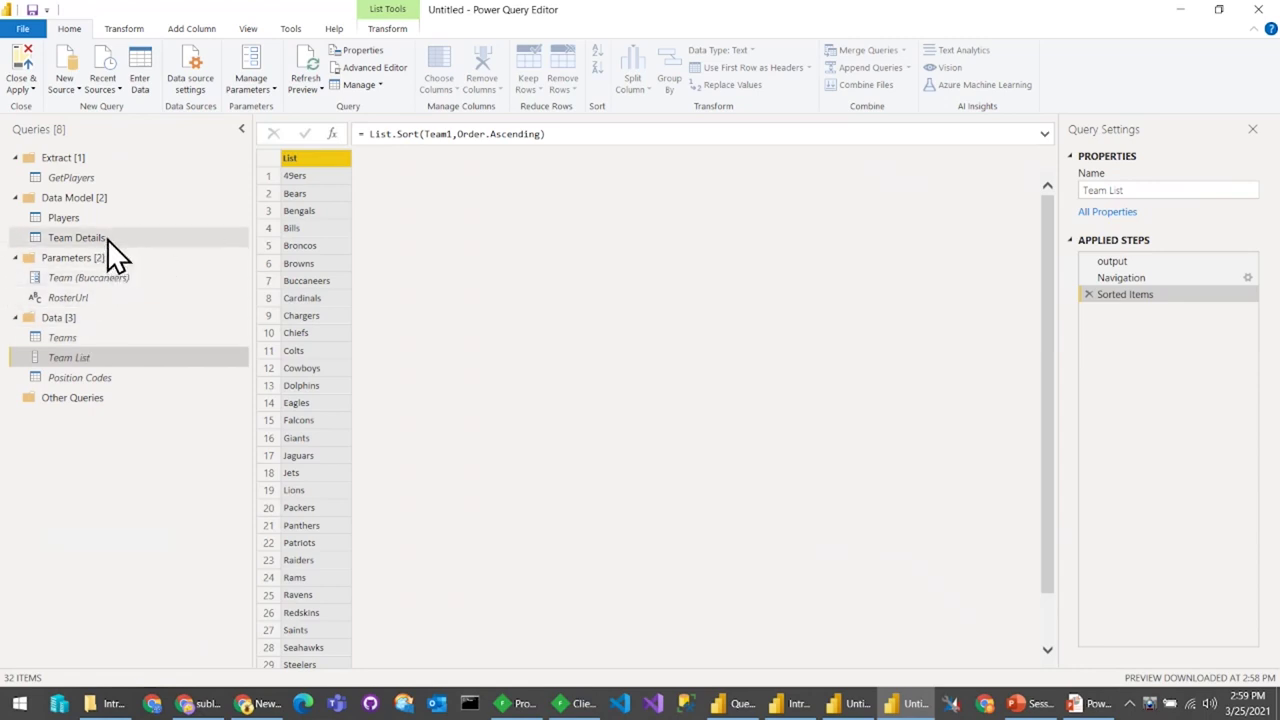
left_click(360, 68)
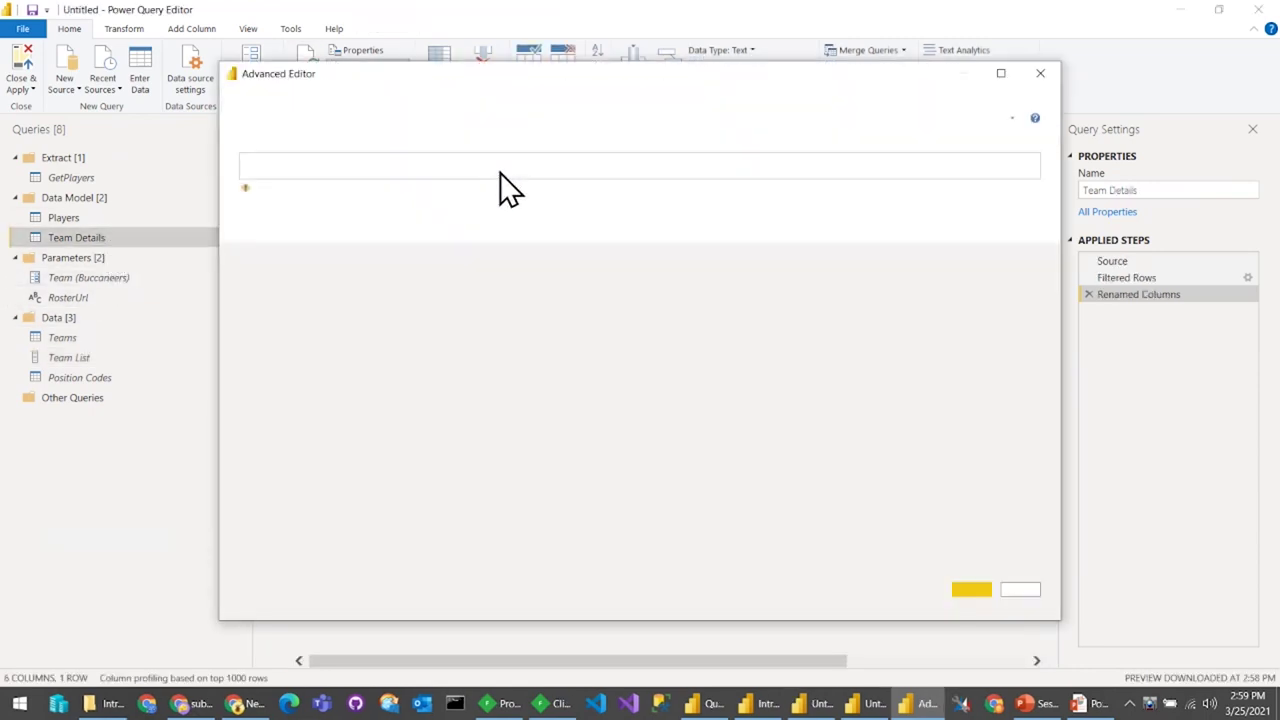
double_click(609, 184)
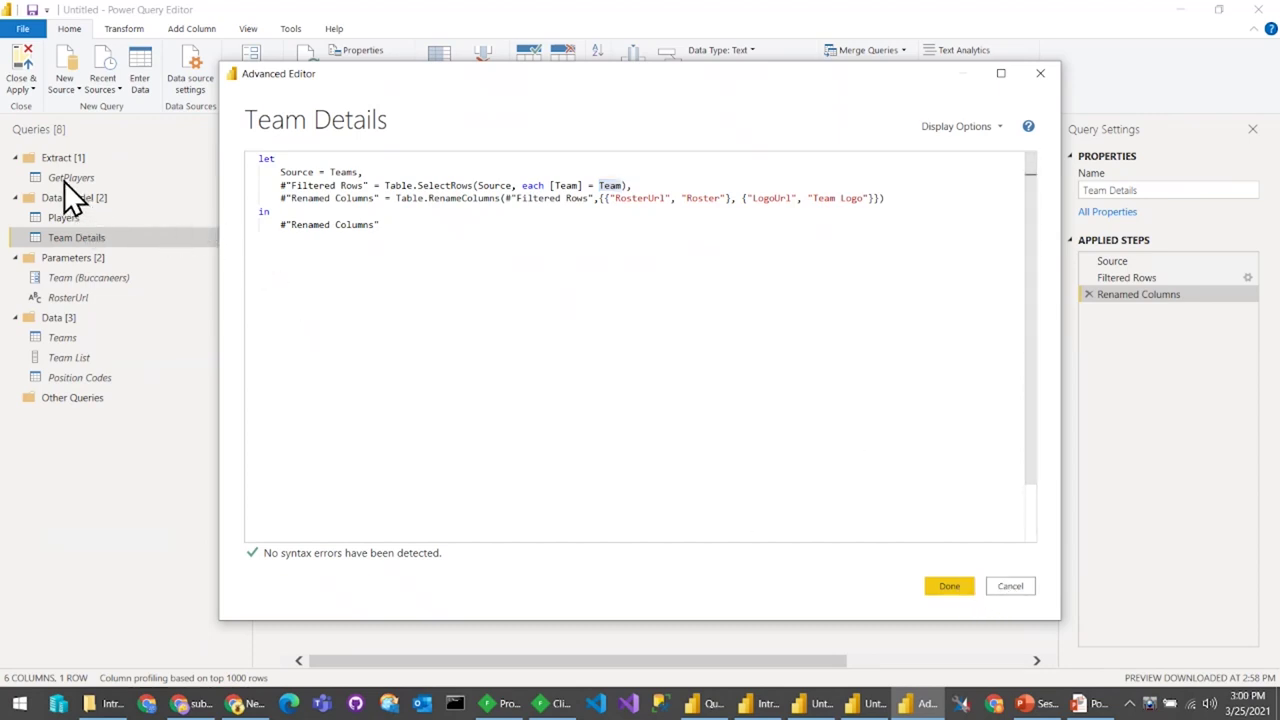
left_click(1031, 588)
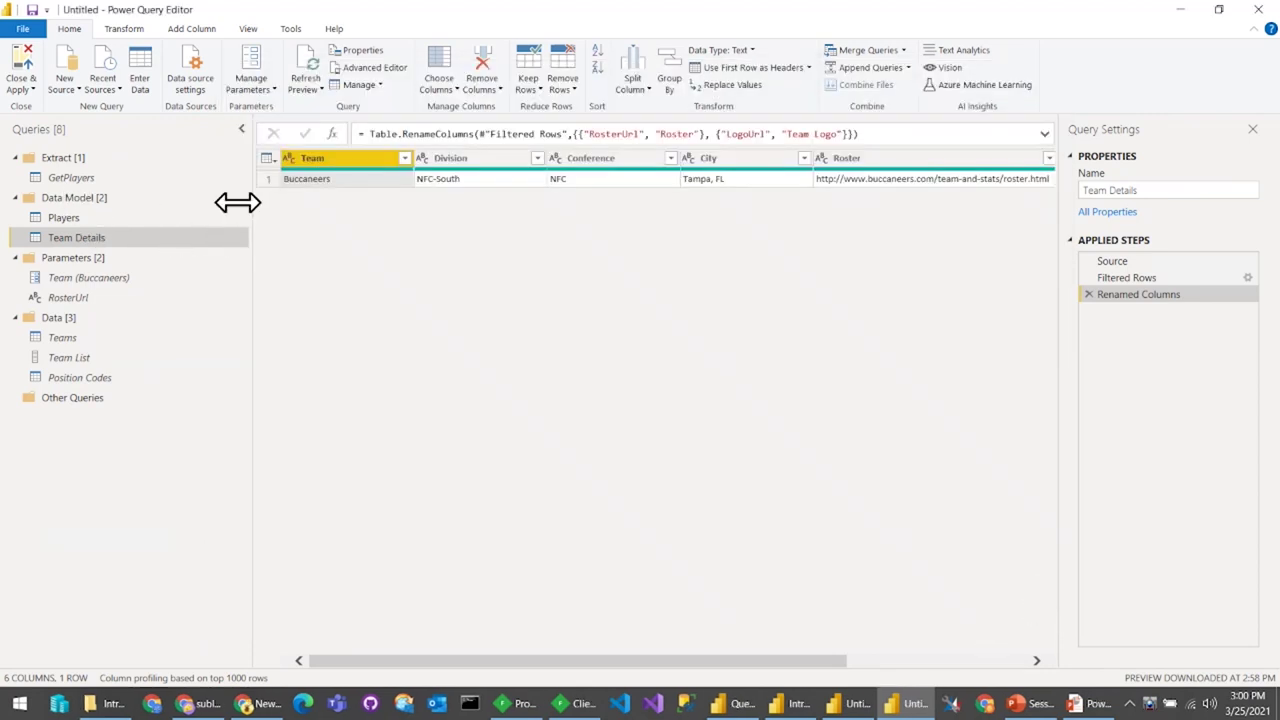
Step: View the GetPlayers query, then return to the PowerPoint slideshow and advance to the Summary slide
left_click(93, 180)
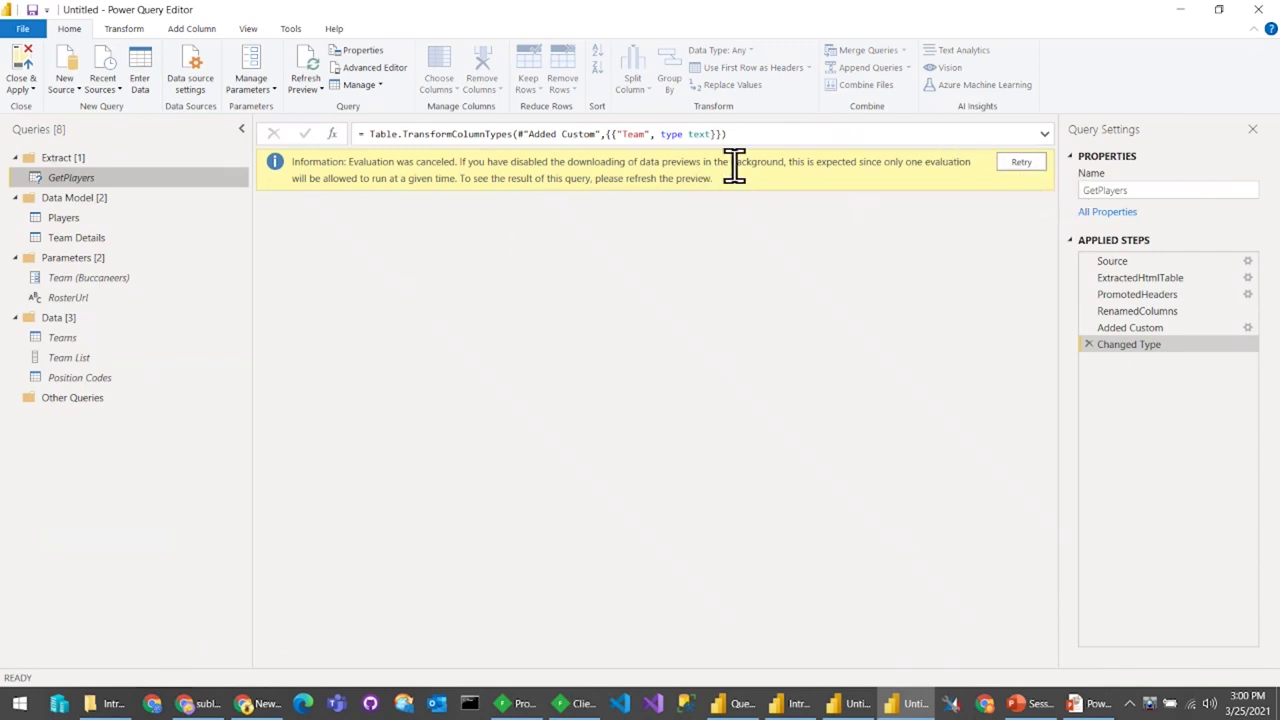
double_click(600, 14)
left_click(1098, 704)
left_click(1112, 708)
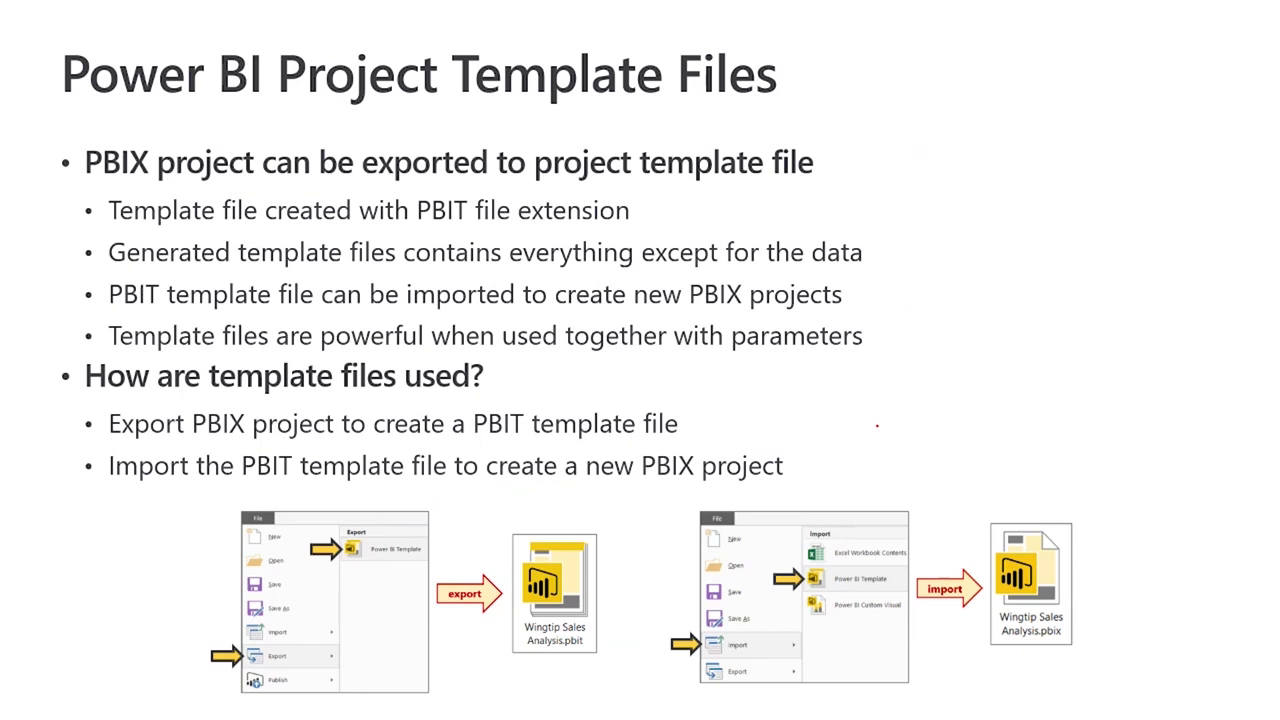
key("Right")
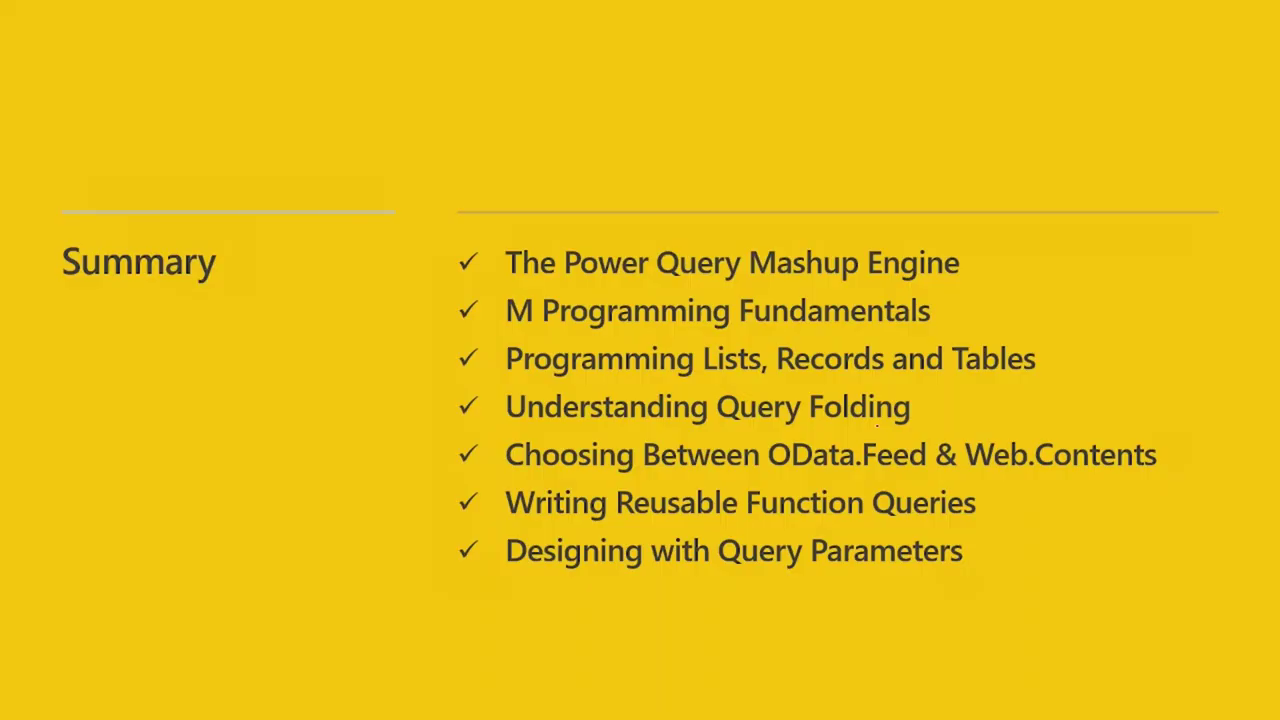